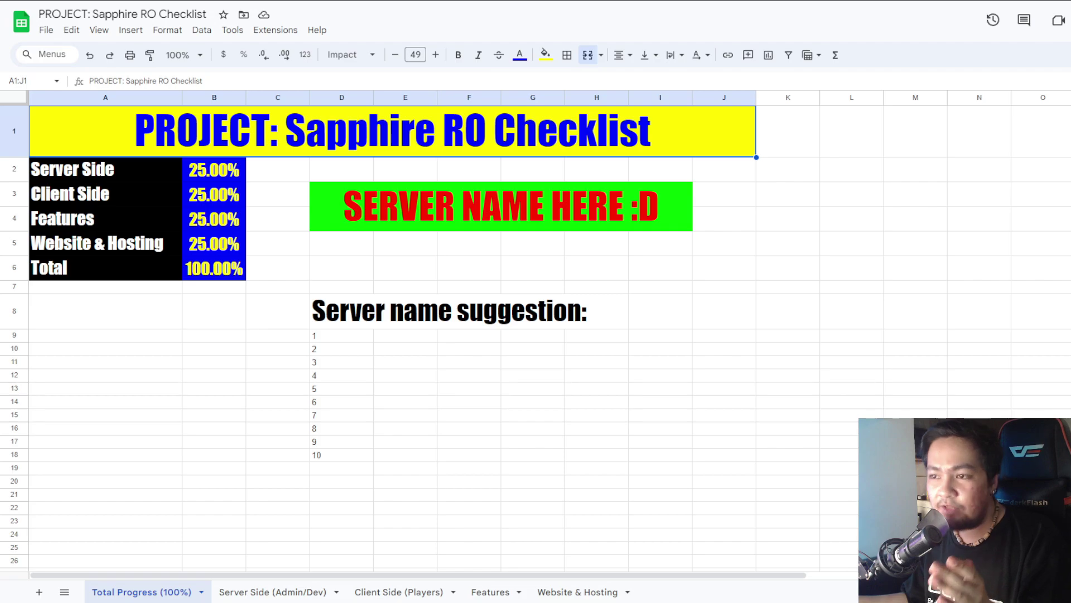
pyautogui.click(211, 171)
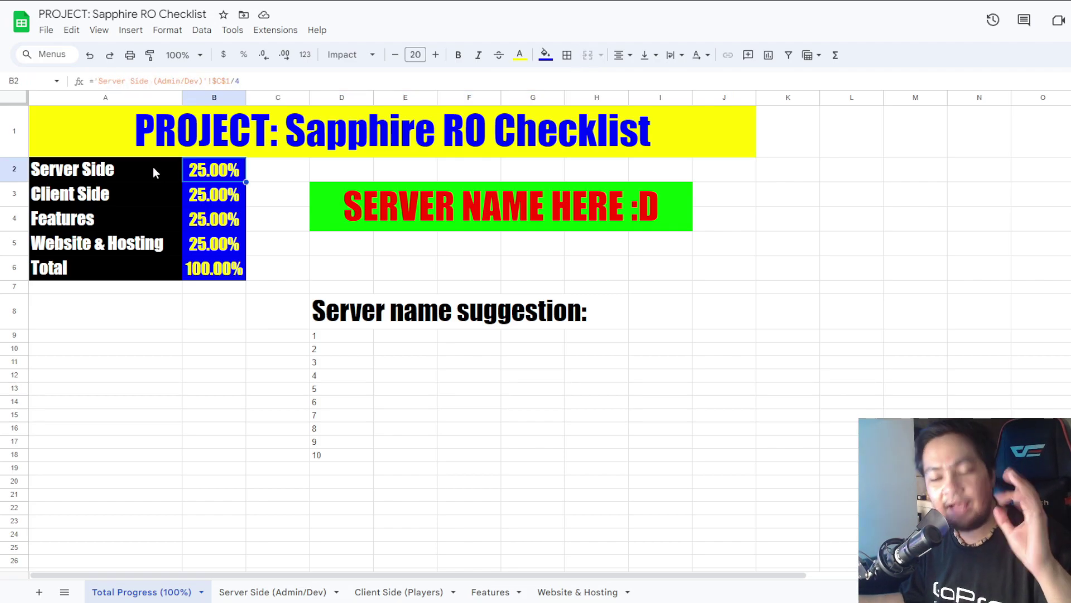
pyautogui.click(204, 197)
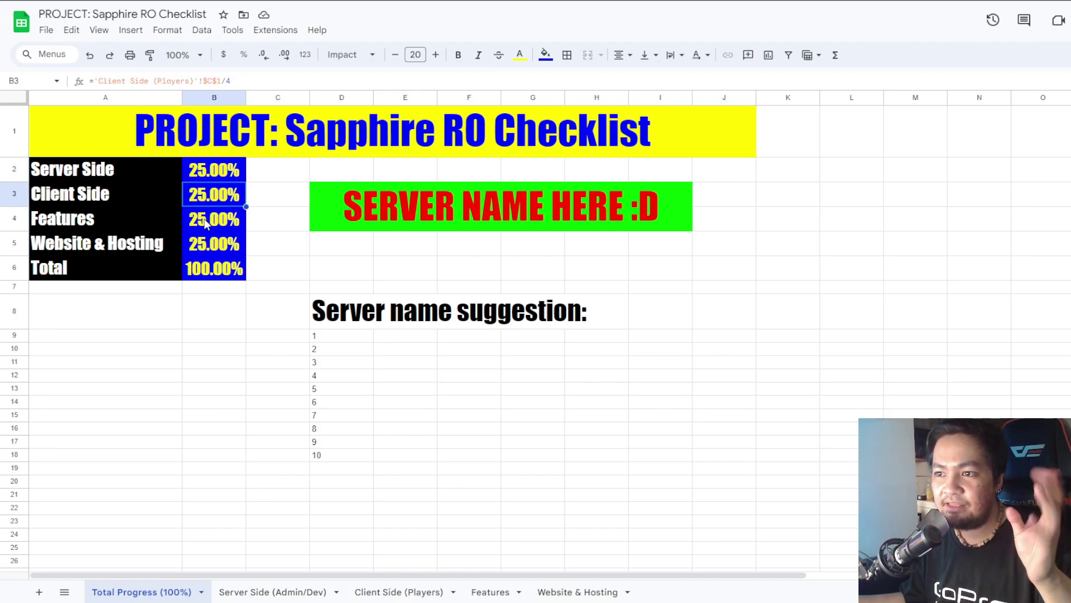
pyautogui.click(205, 221)
pyautogui.click(204, 241)
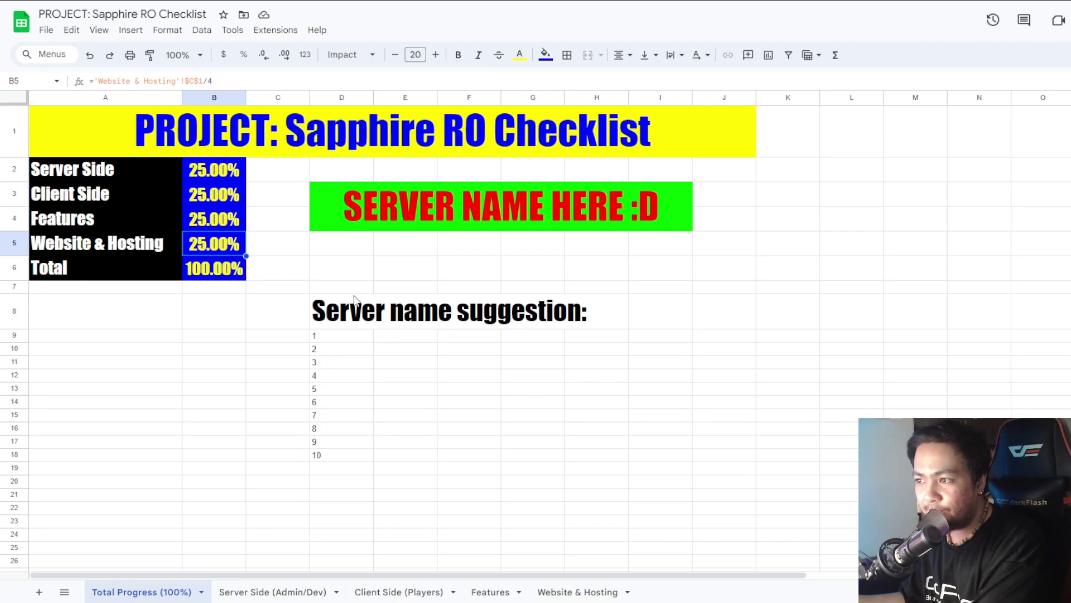
pyautogui.click(435, 200)
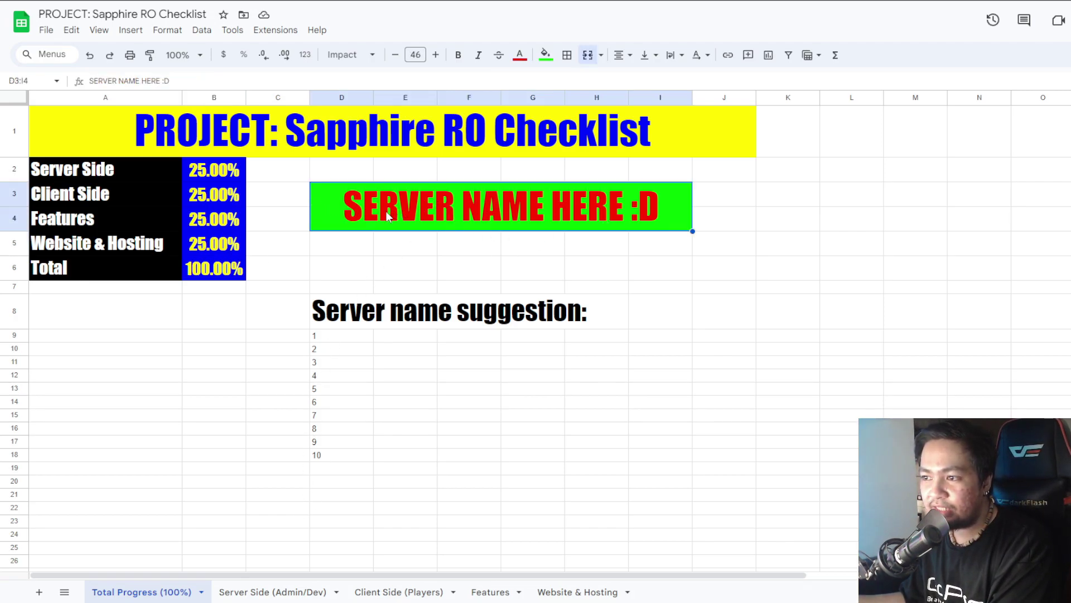
pyautogui.tripleClick(222, 83)
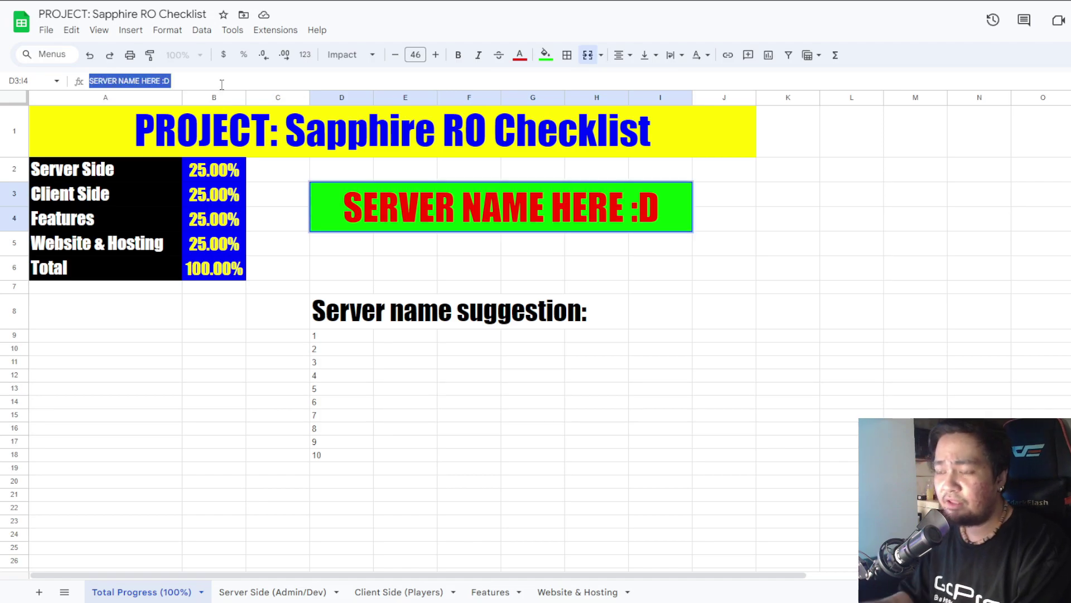
pyautogui.write('CAVEMANN RO')
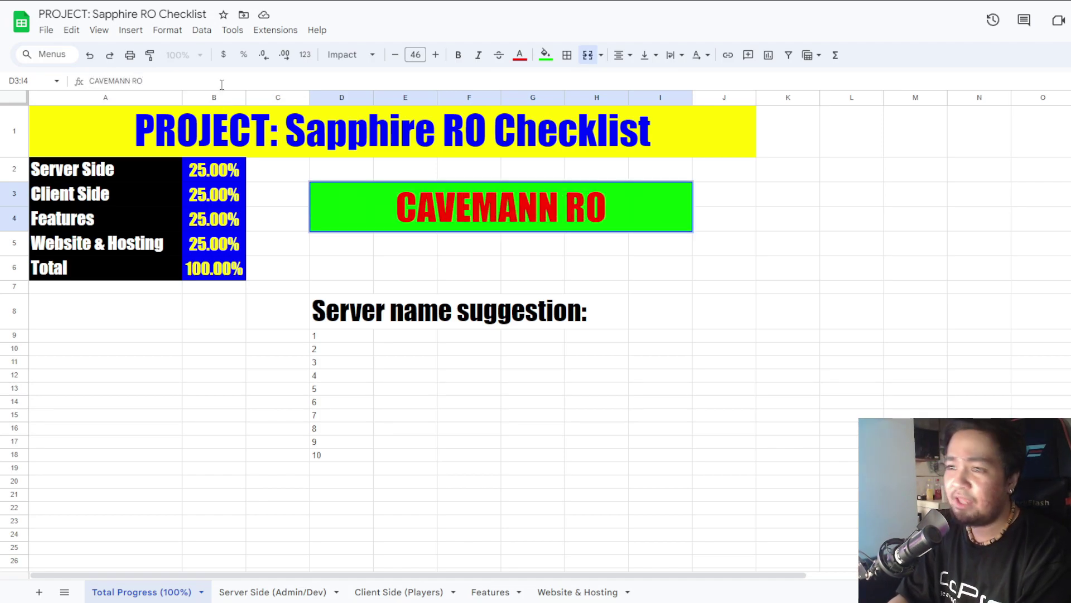
pyautogui.press('BackSpace')
pyautogui.press('Escape')
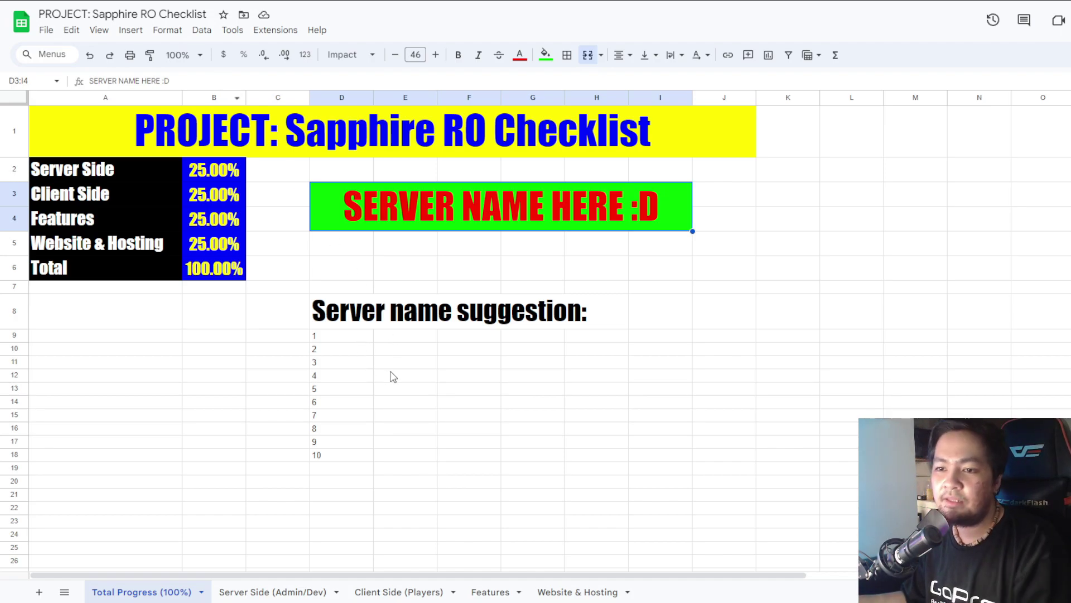
pyautogui.click(469, 144)
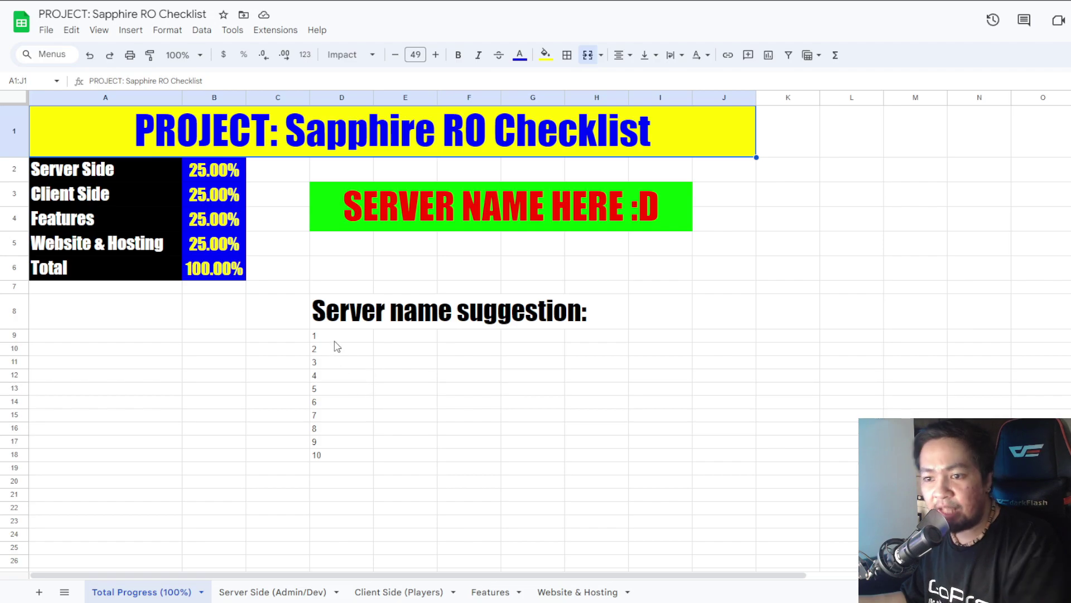
pyautogui.moveTo(336, 337); pyautogui.dragTo(395, 455)
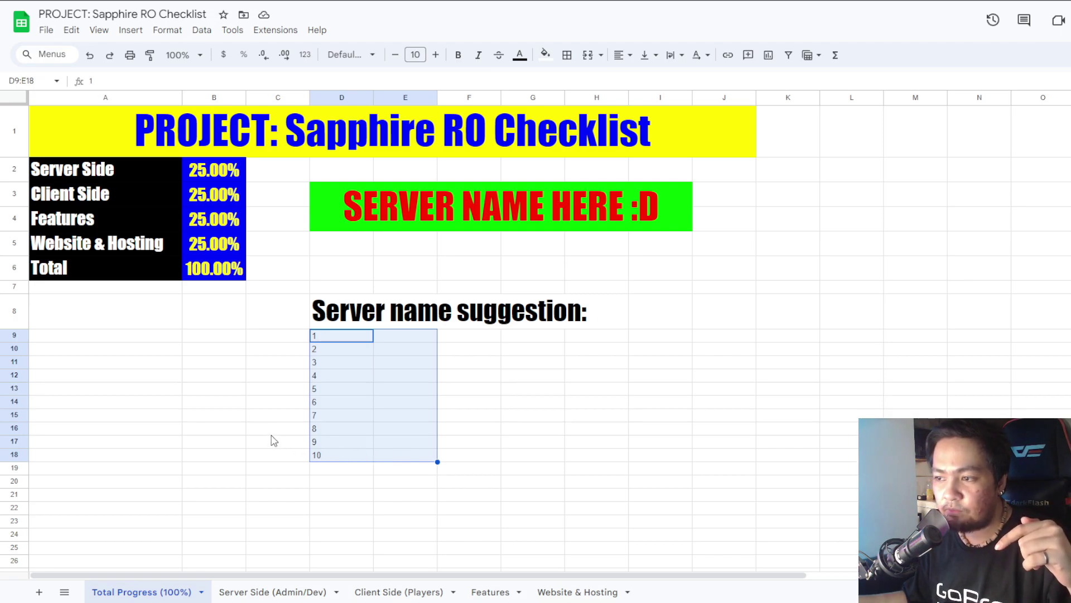
pyautogui.click(244, 392)
pyautogui.moveTo(335, 338); pyautogui.dragTo(345, 458)
pyautogui.click(214, 379)
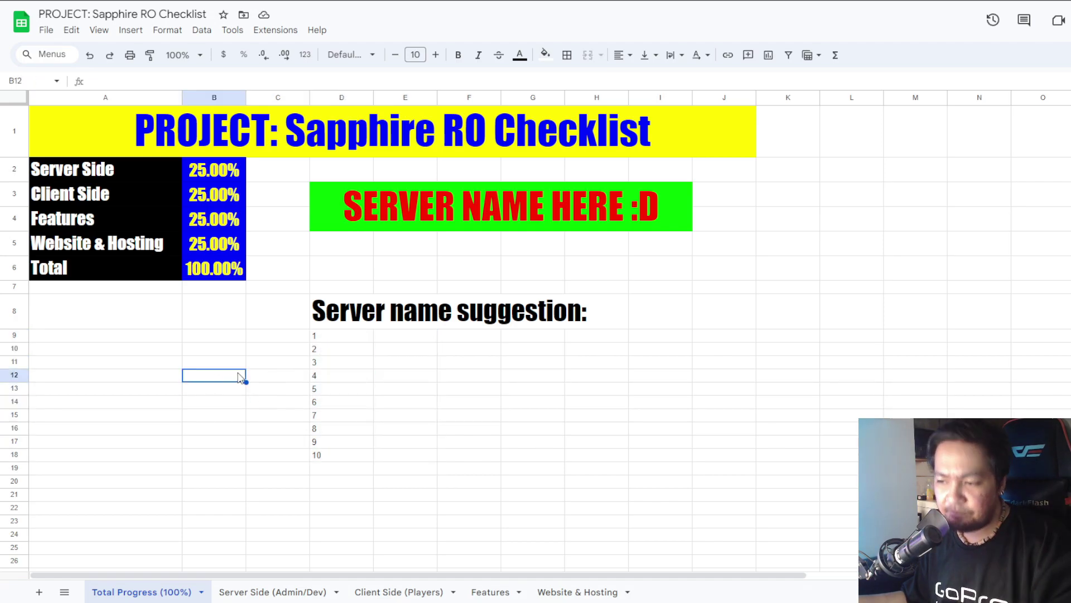
pyautogui.moveTo(333, 338); pyautogui.dragTo(349, 456)
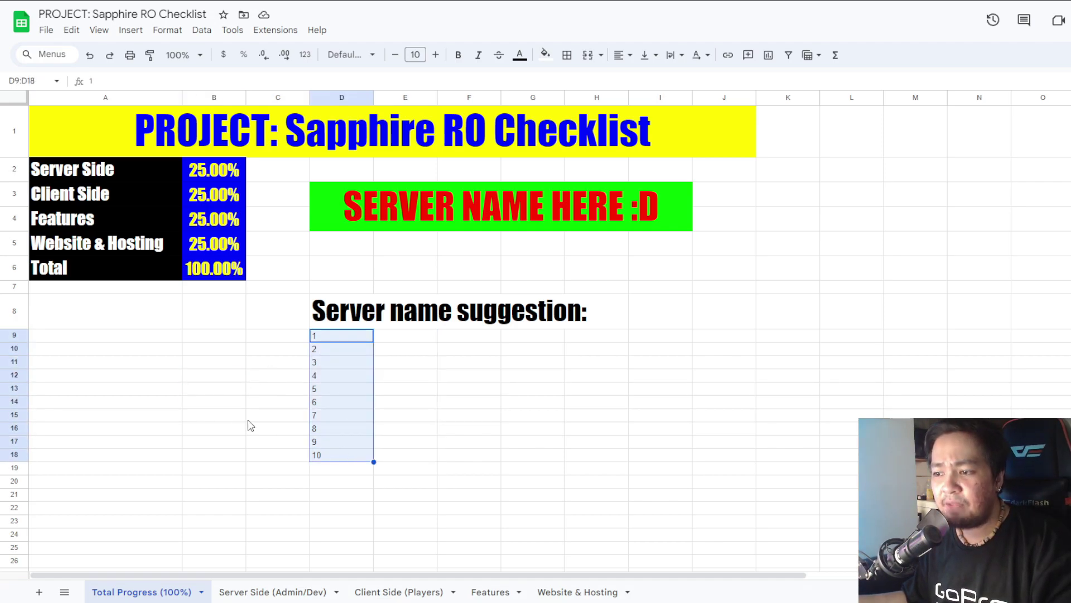
pyautogui.click(221, 415)
pyautogui.hotkey('ctrl', 'pagedown')
pyautogui.hotkey('ctrl', 'pagedown')
pyautogui.hotkey('ctrl', 'pagedown')
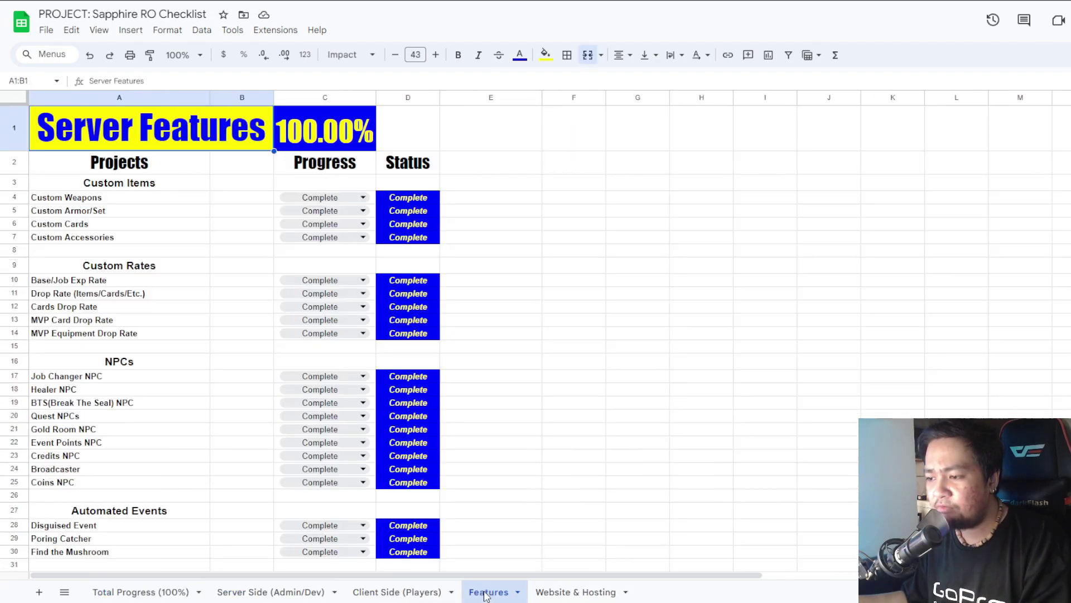
pyautogui.hotkey('ctrl', 'pagedown')
pyautogui.click(120, 591)
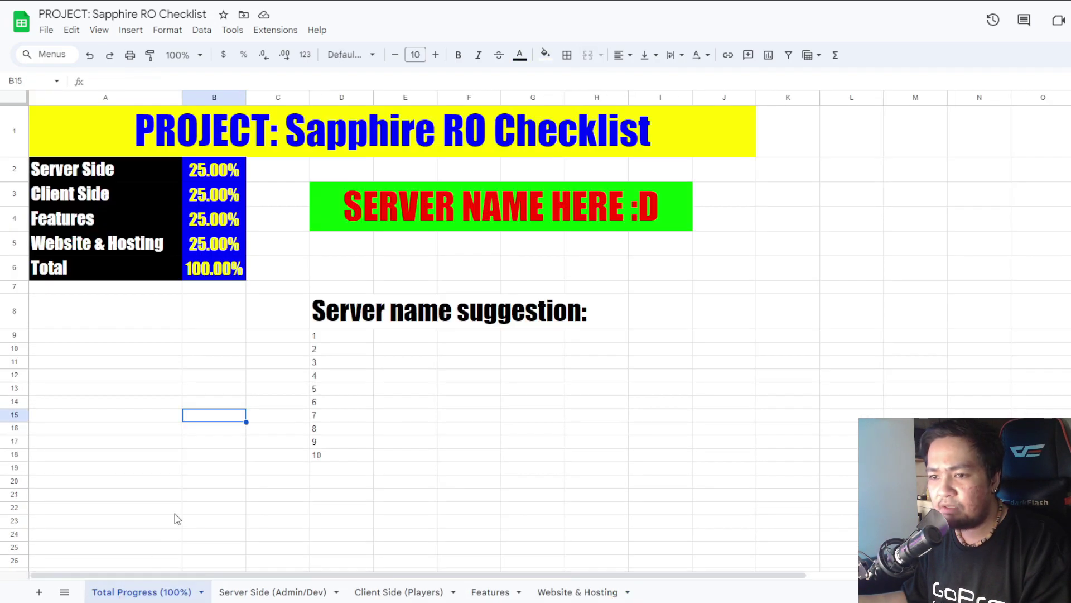
pyautogui.click(333, 337)
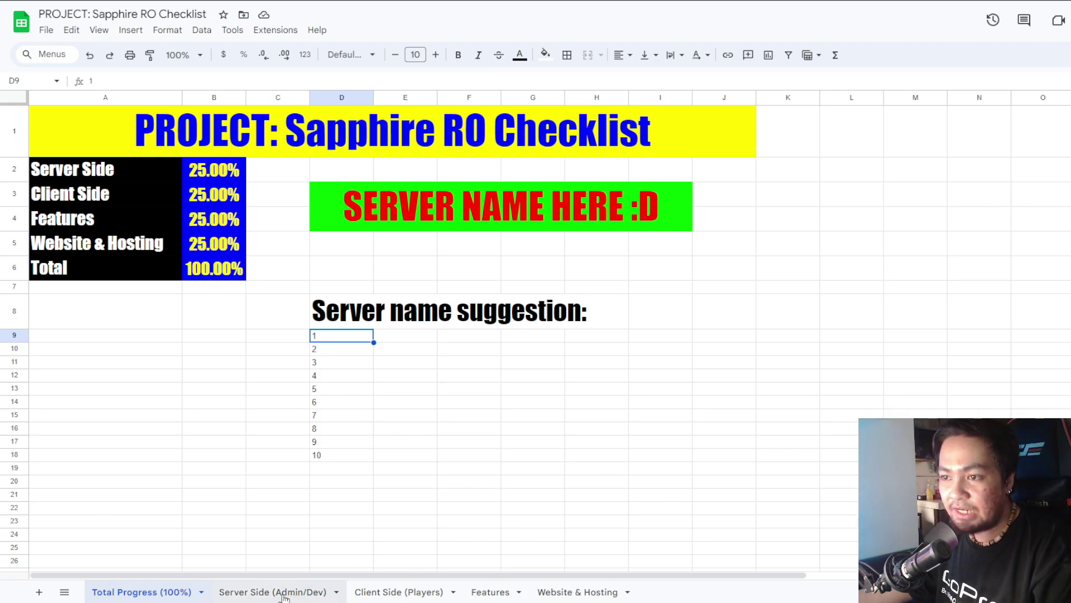
# Look over the Server Side sheet and the Server Side percentage formula in Total Progress B2.
pyautogui.click(283, 593)
pyautogui.click(155, 592)
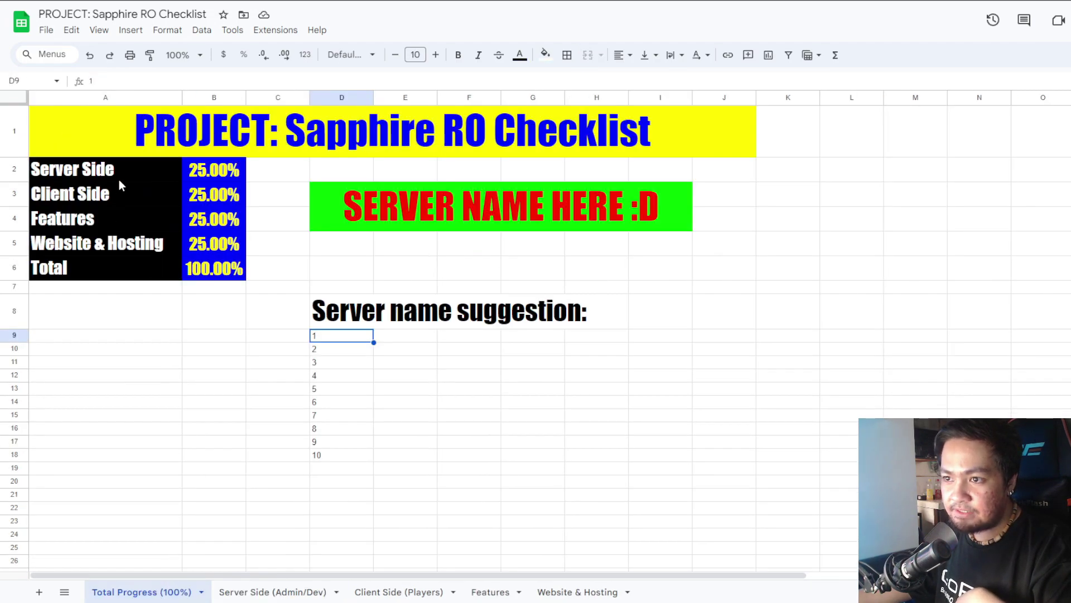
pyautogui.click(228, 179)
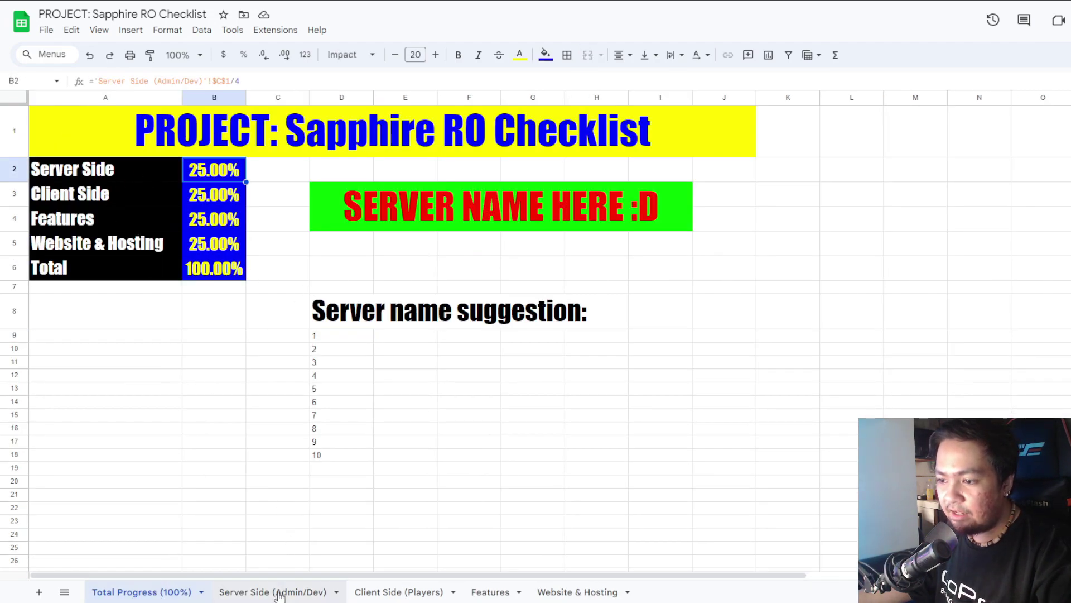
# Set GRF, Conf files, LUA/LUB Files and Database progress to Pending on the Server Side sheet.
pyautogui.click(279, 593)
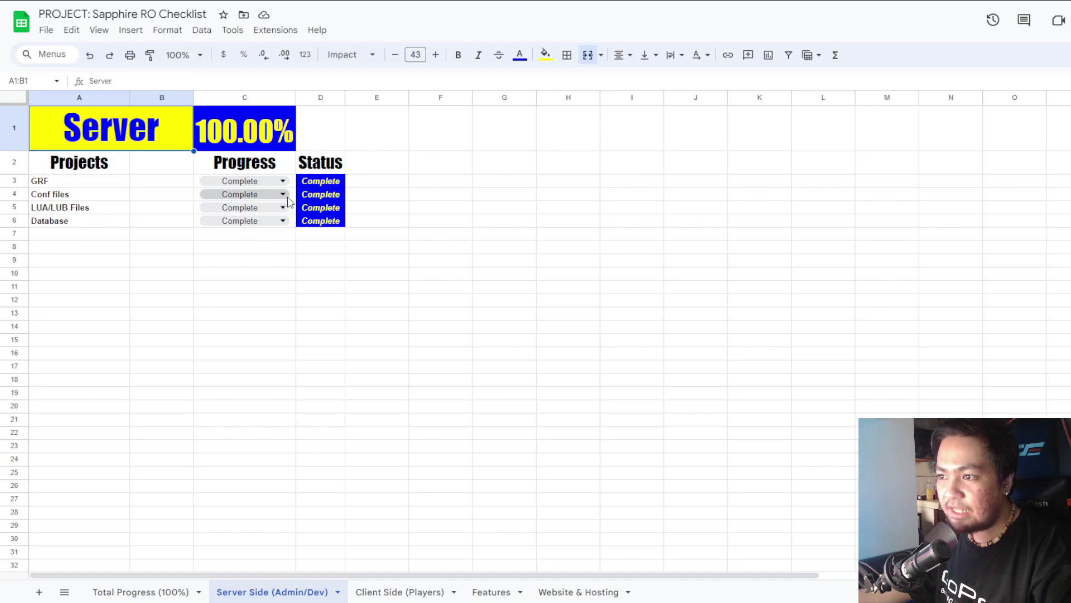
pyautogui.click(241, 181)
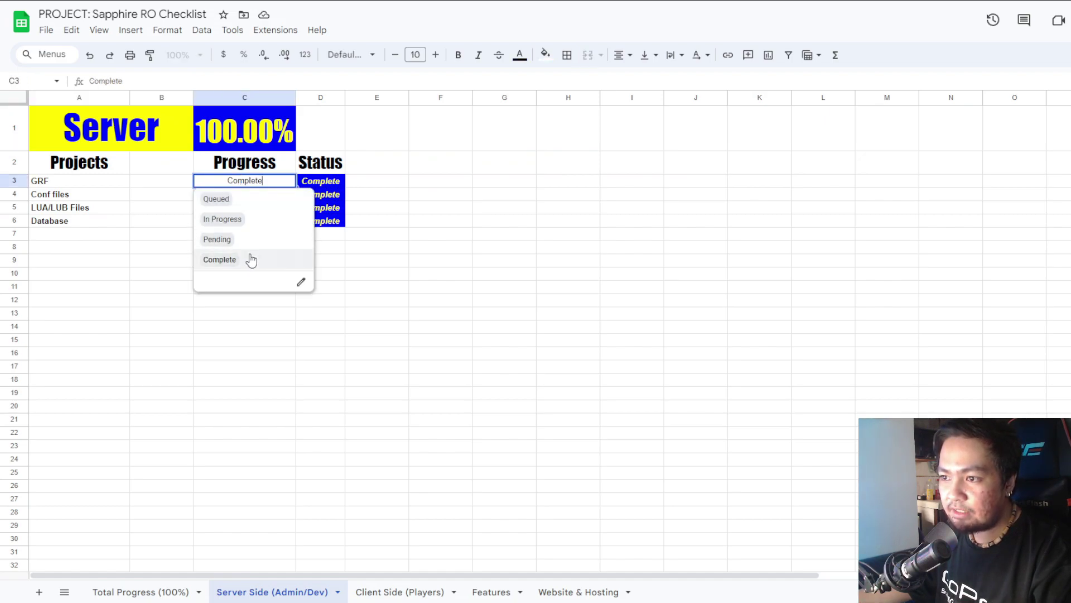
pyautogui.click(246, 239)
pyautogui.click(248, 193)
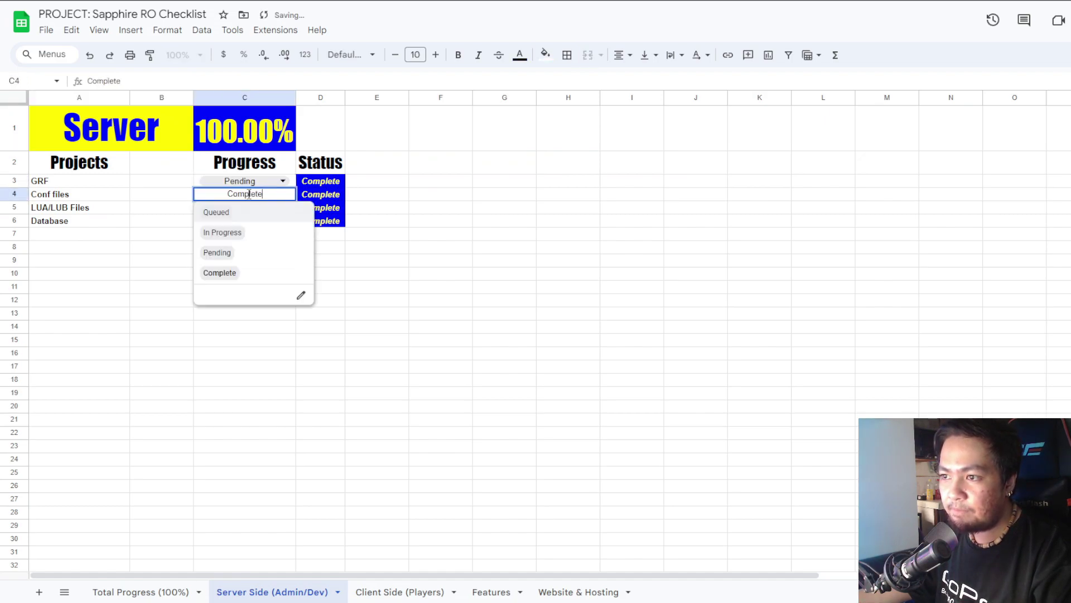
pyautogui.click(236, 252)
pyautogui.click(245, 209)
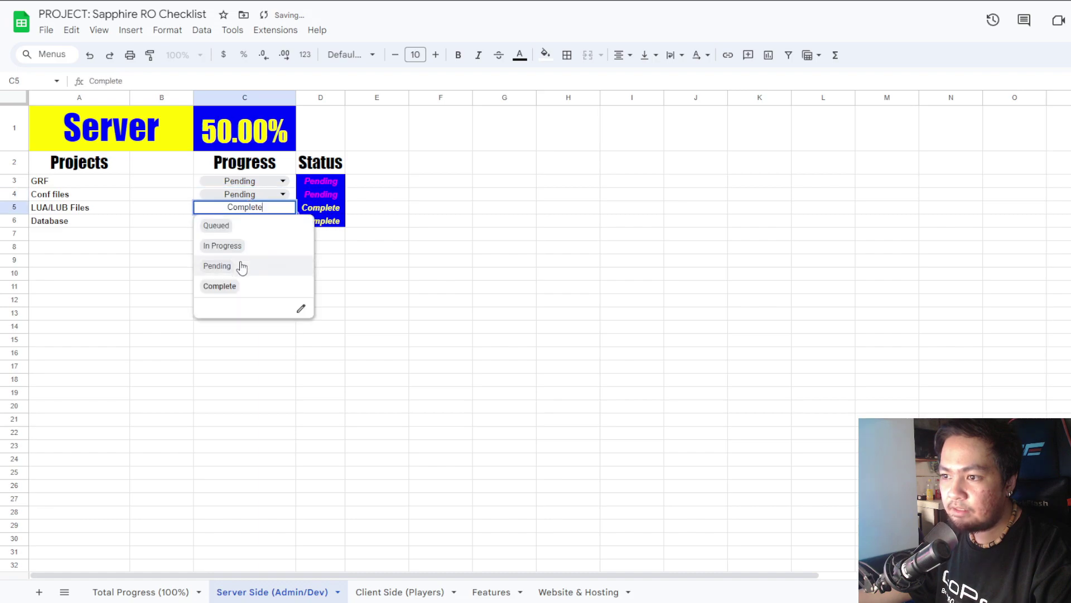
pyautogui.click(242, 267)
pyautogui.click(245, 222)
pyautogui.click(234, 279)
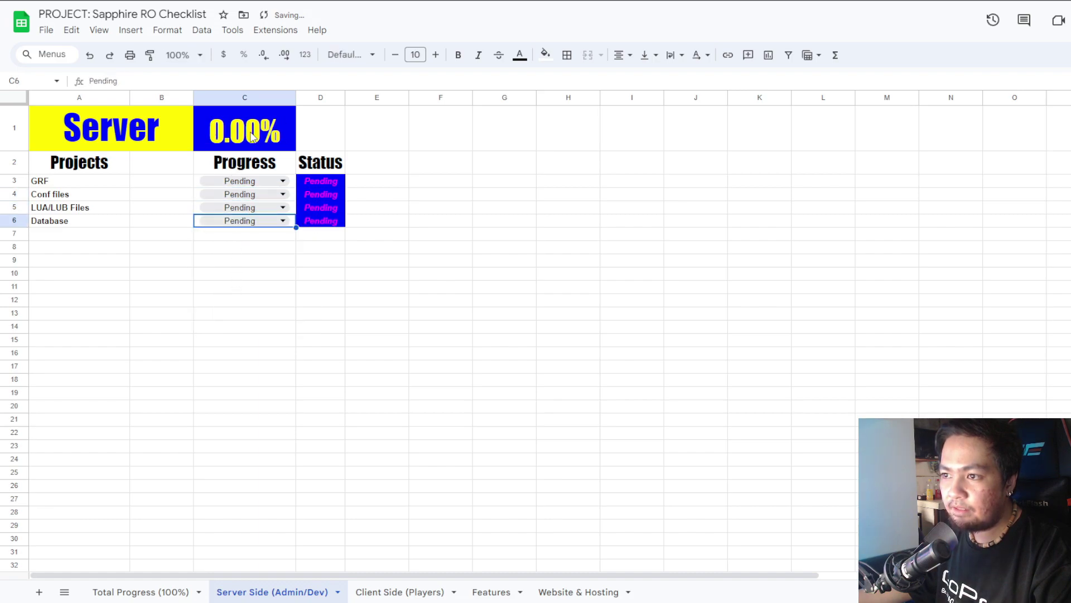
# Inspect the server progress formula in C1 and confirm the overall total reads 75.00%.
pyautogui.click(225, 146)
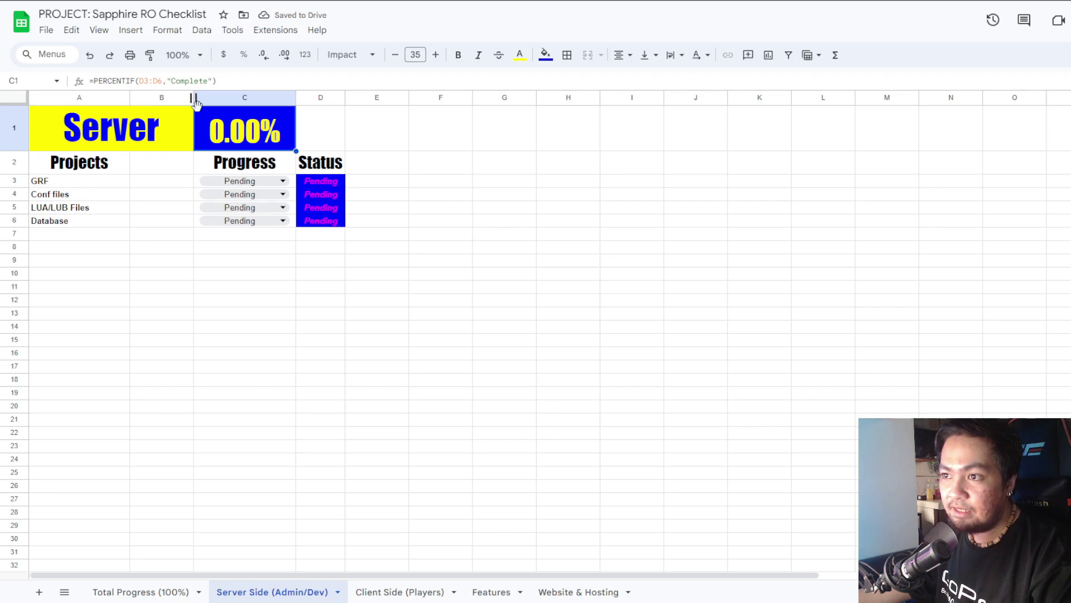
pyautogui.click(144, 593)
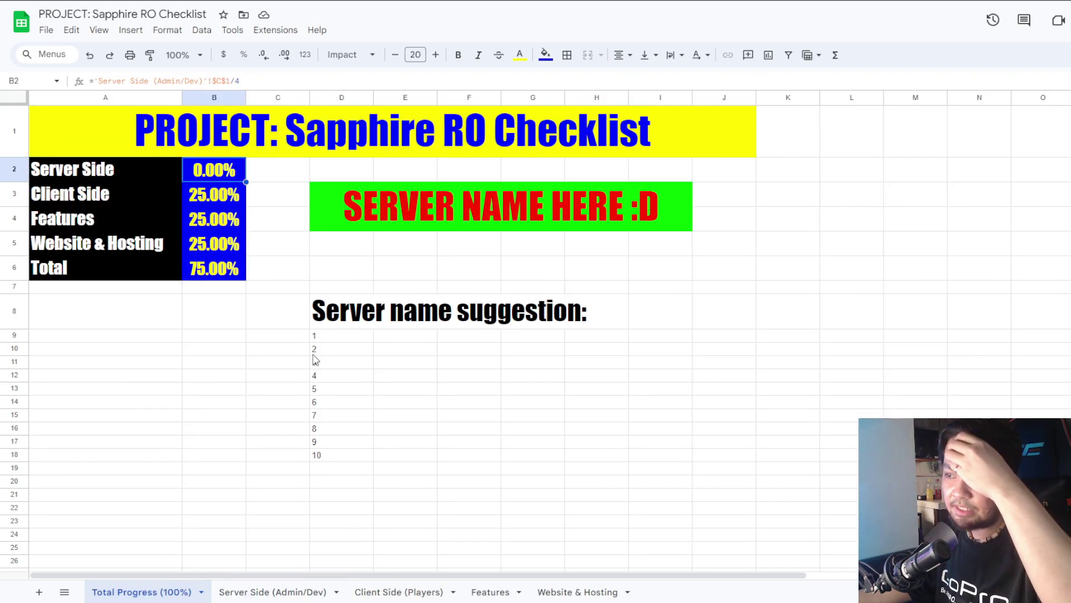
pyautogui.click(245, 591)
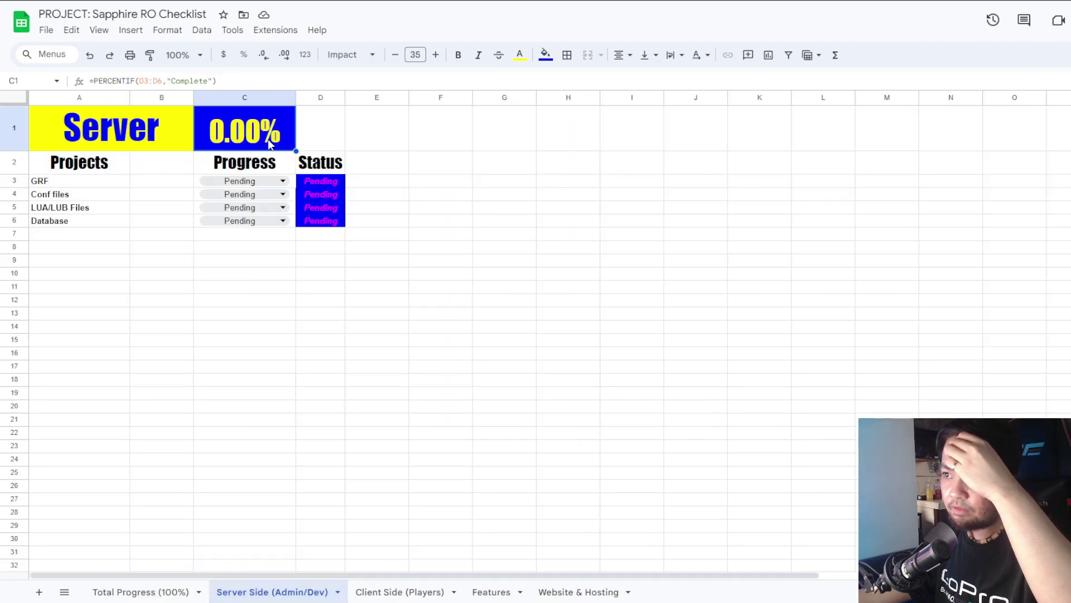
pyautogui.click(396, 591)
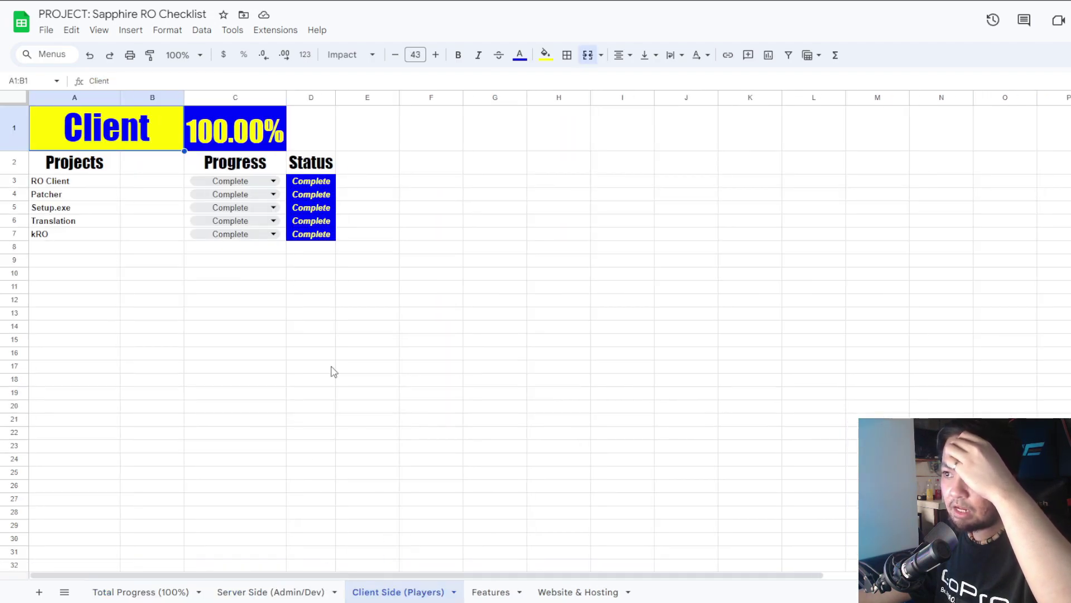
pyautogui.click(490, 592)
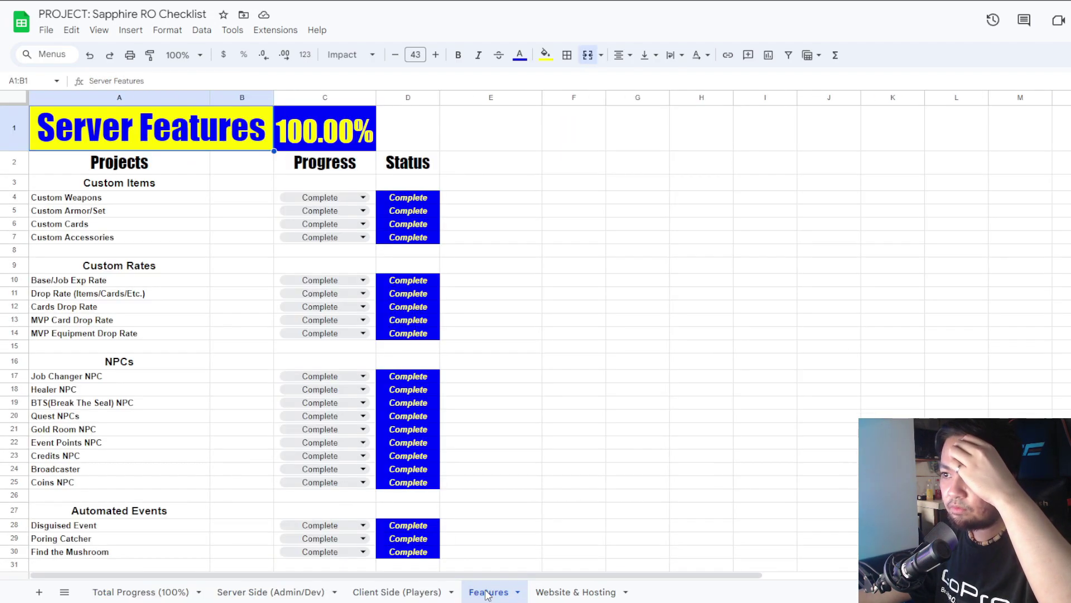
pyautogui.click(326, 132)
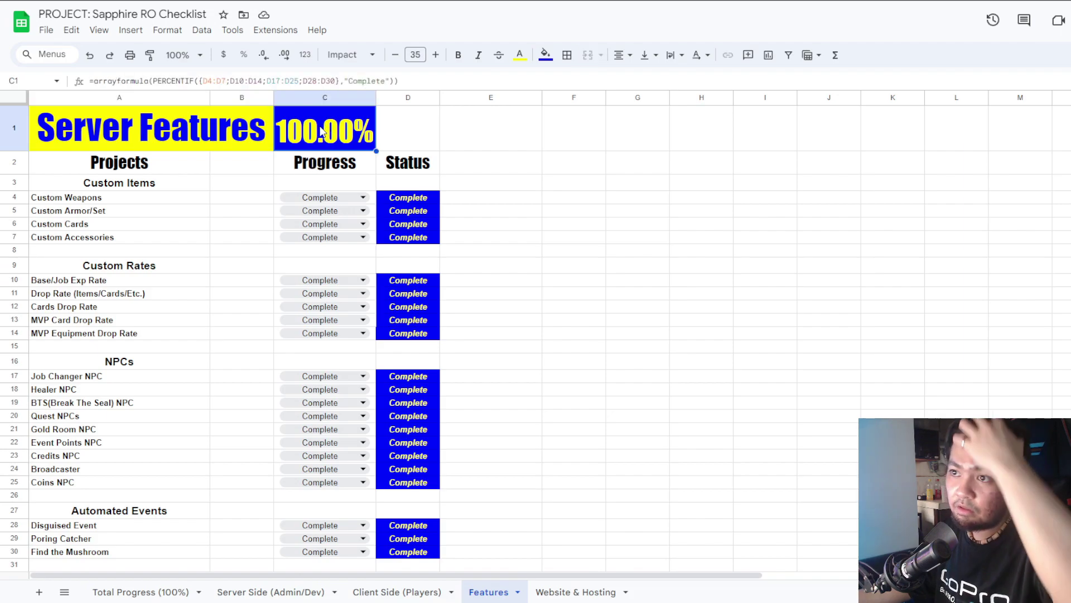
pyautogui.click(252, 591)
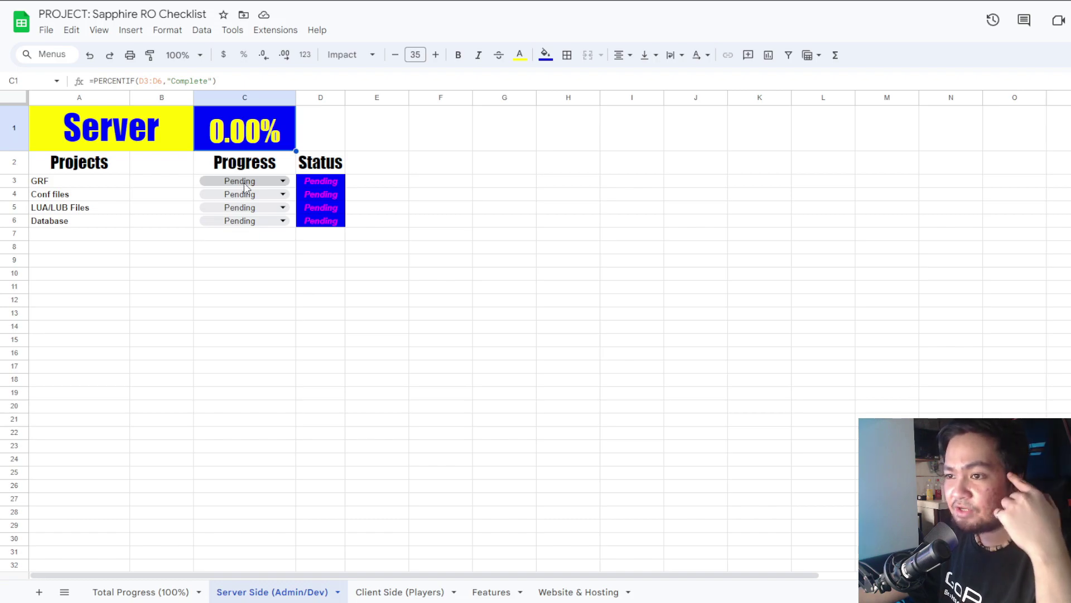
# Toggle GRF to Complete and back to Pending, then mark Database as Complete.
pyautogui.click(237, 184)
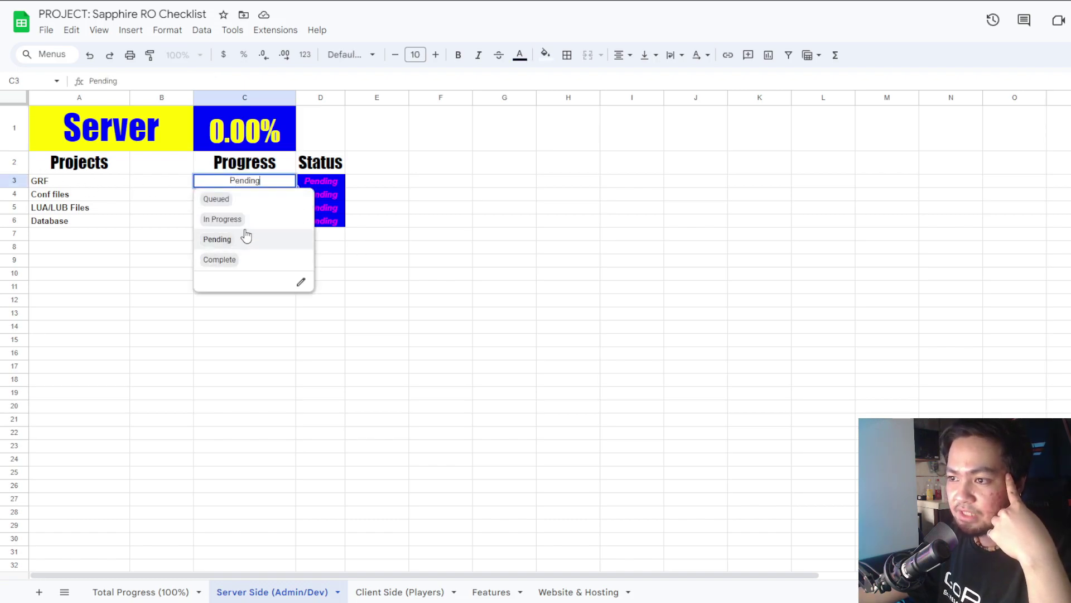
pyautogui.click(256, 263)
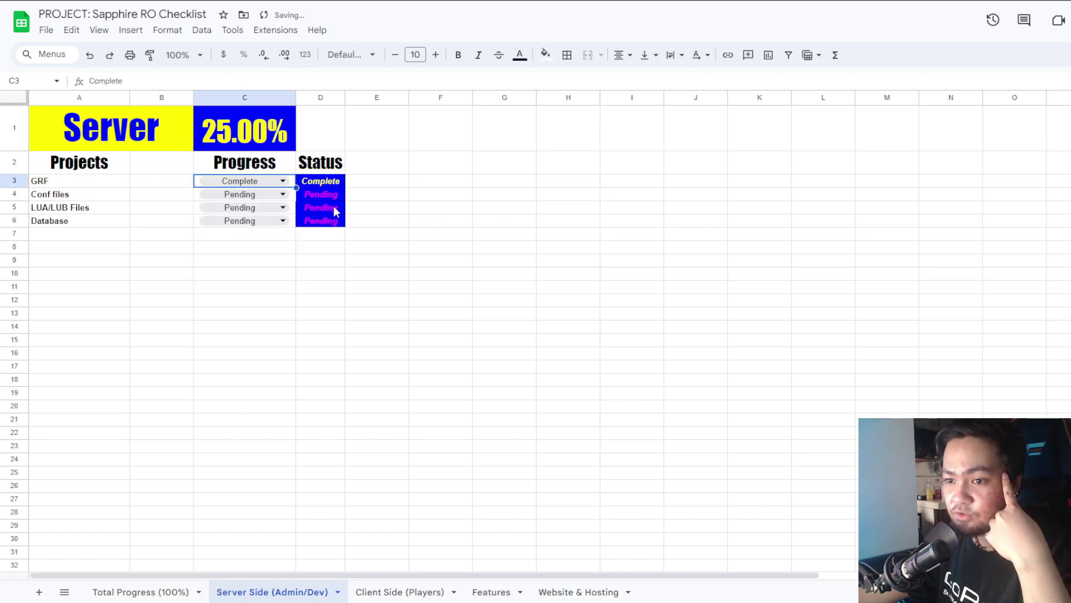
pyautogui.click(253, 179)
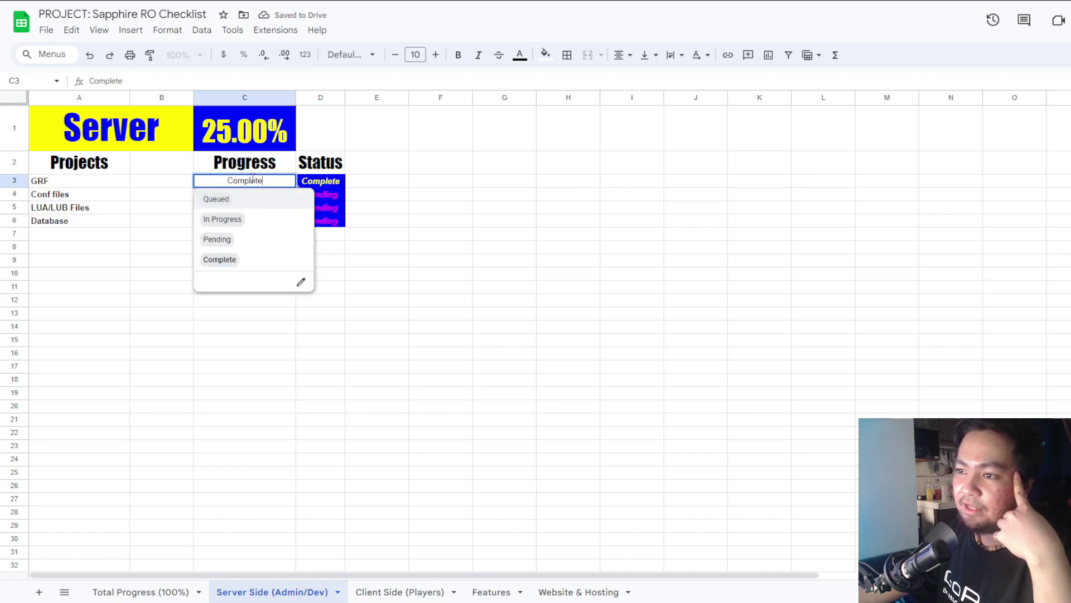
pyautogui.click(257, 239)
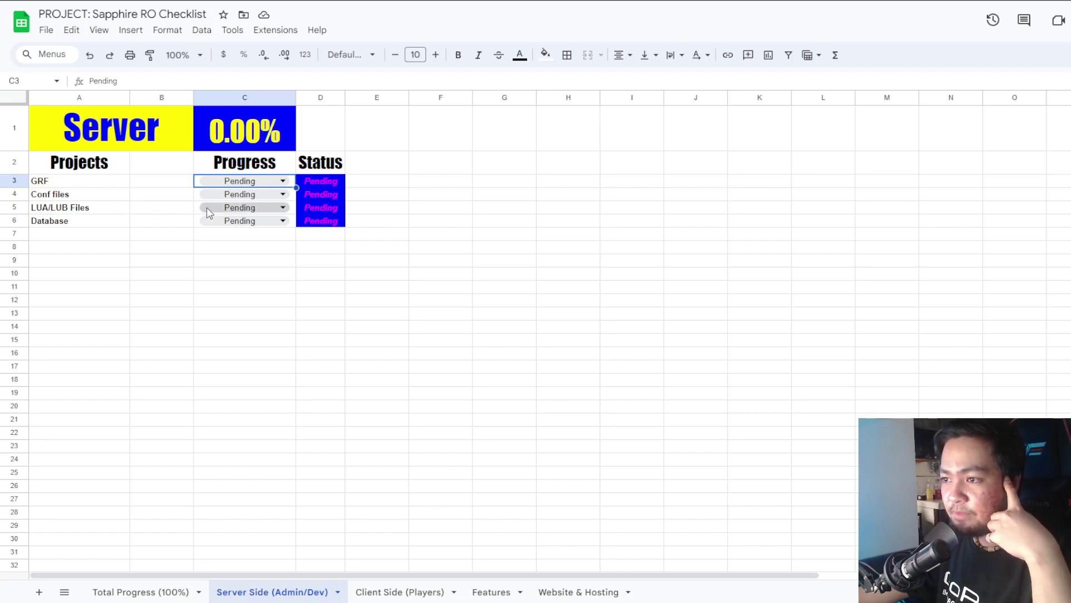
pyautogui.click(239, 220)
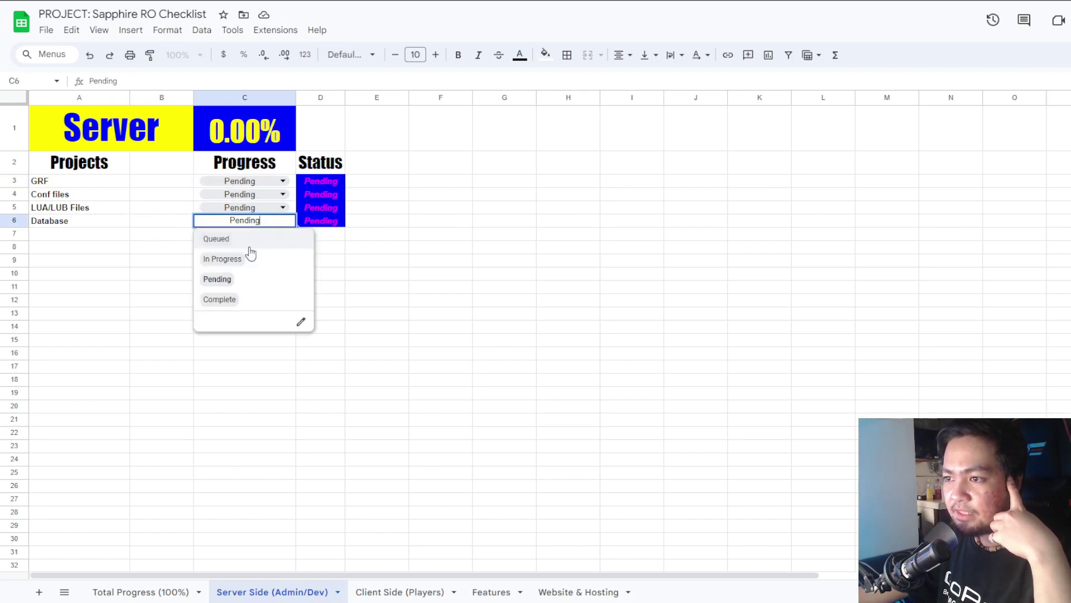
pyautogui.click(229, 301)
pyautogui.click(177, 226)
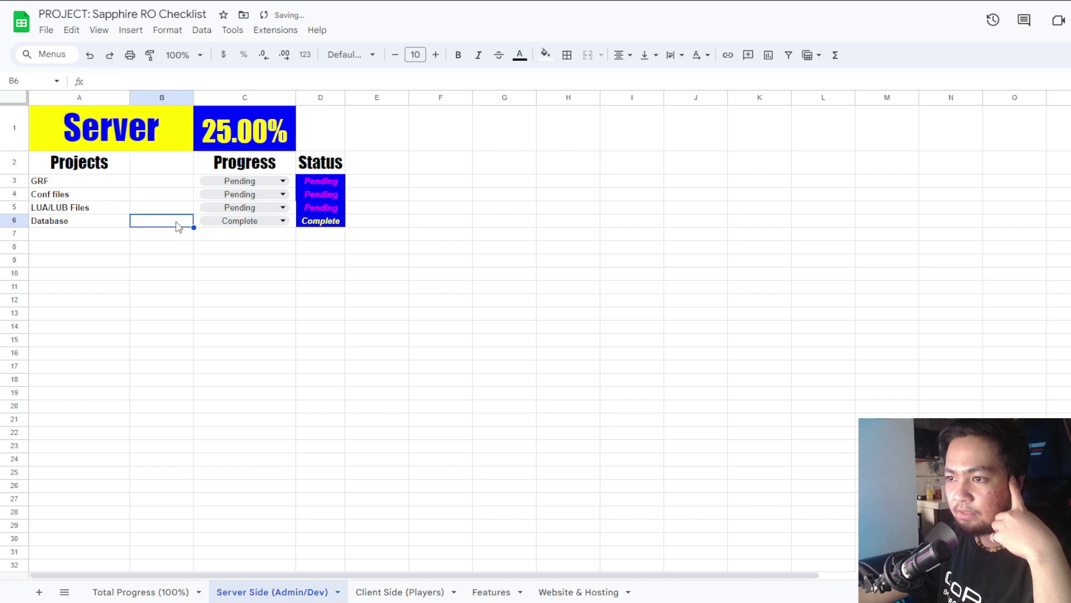
# Set LUA/LUB Files and Conf files to In Progress and GRF to Queued, then show Client Side.
pyautogui.click(235, 222)
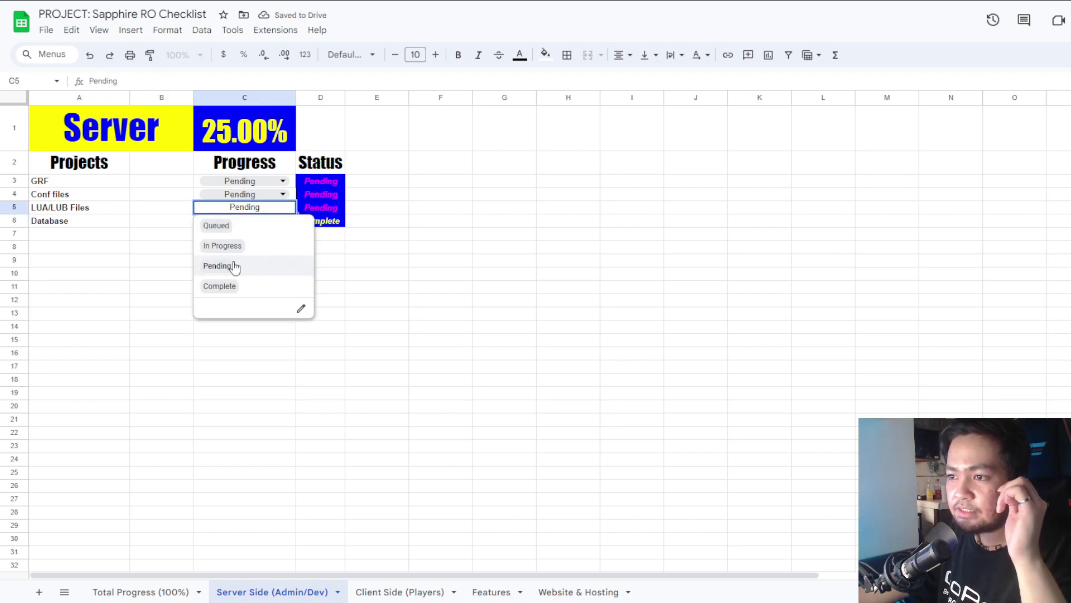
pyautogui.click(222, 245)
pyautogui.click(255, 194)
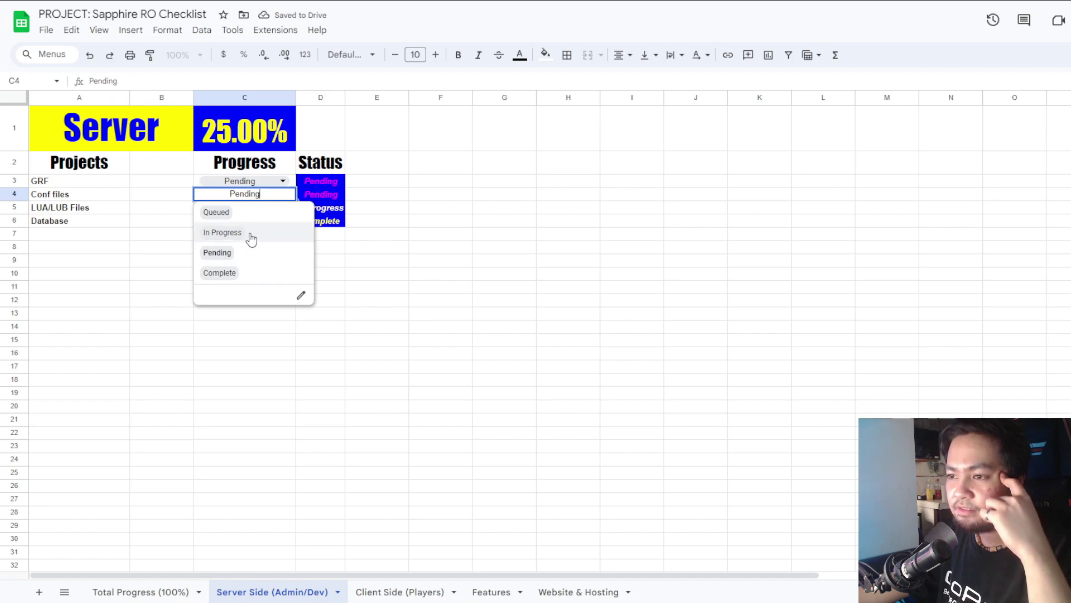
pyautogui.click(222, 233)
pyautogui.click(259, 180)
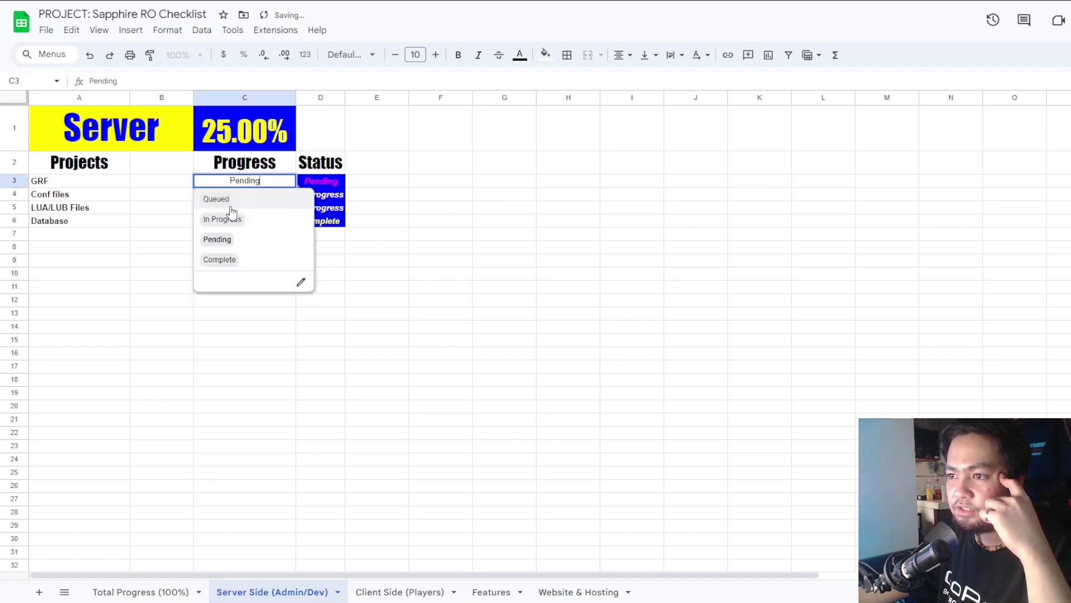
pyautogui.click(250, 200)
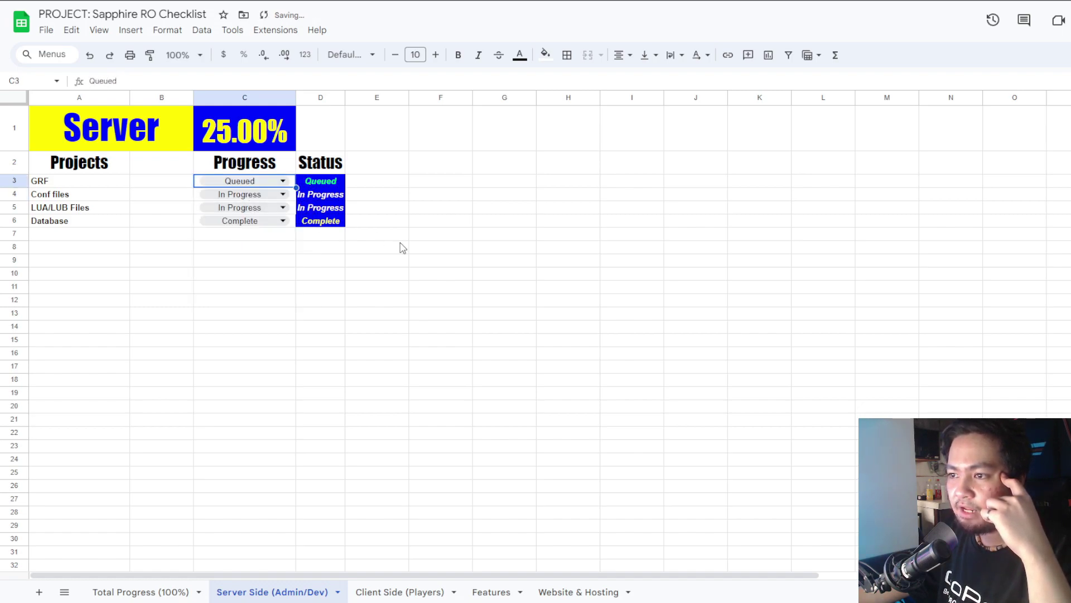
pyautogui.click(366, 590)
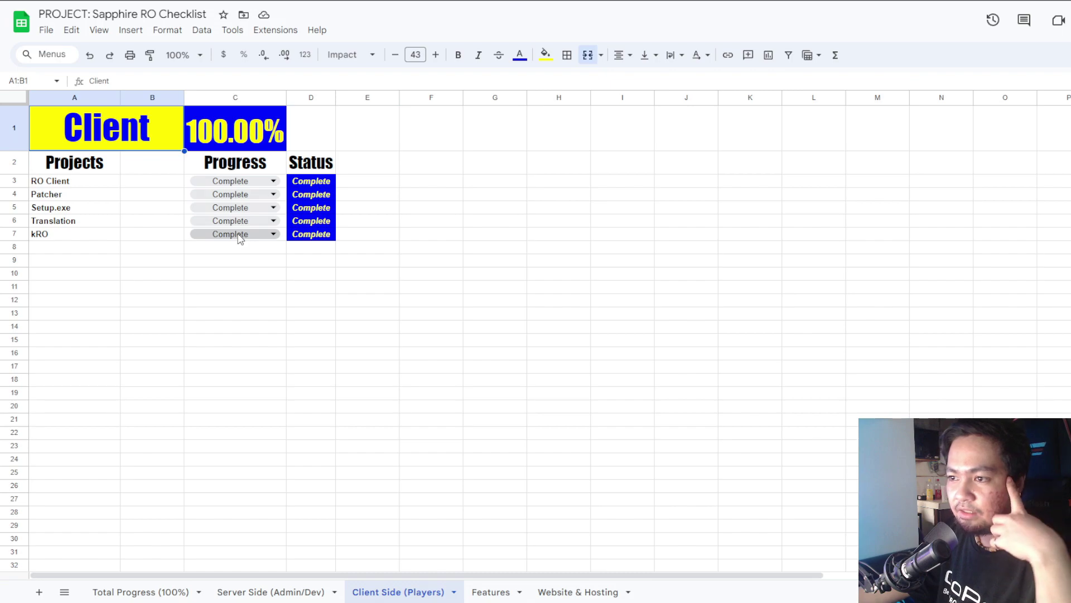
# Set Translation to In Progress, keep Setup.exe Complete, and set Patcher to Pending.
pyautogui.click(240, 235)
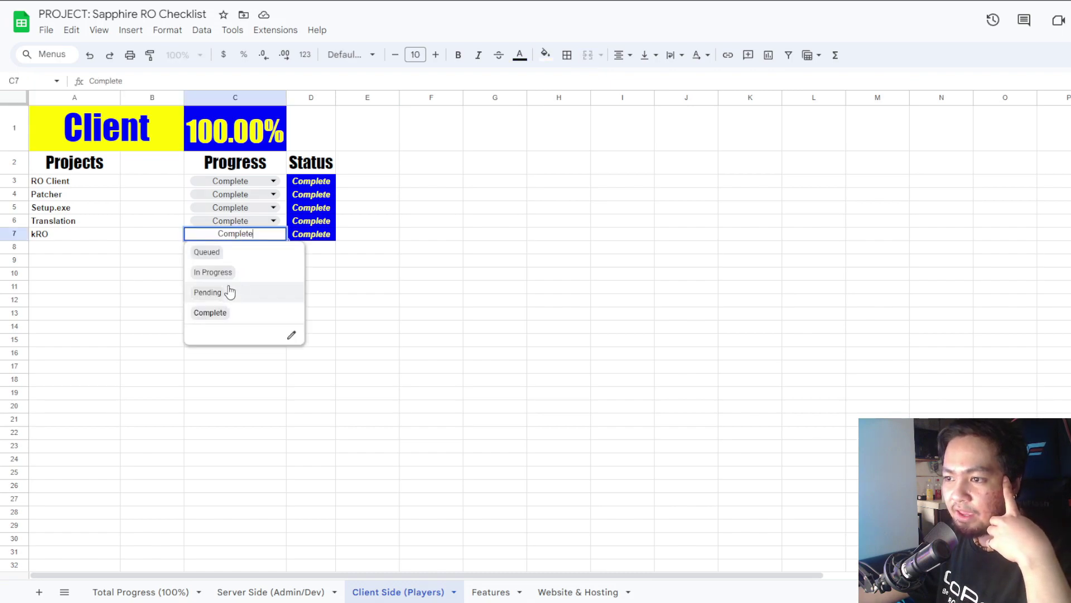
pyautogui.click(267, 222)
pyautogui.click(240, 259)
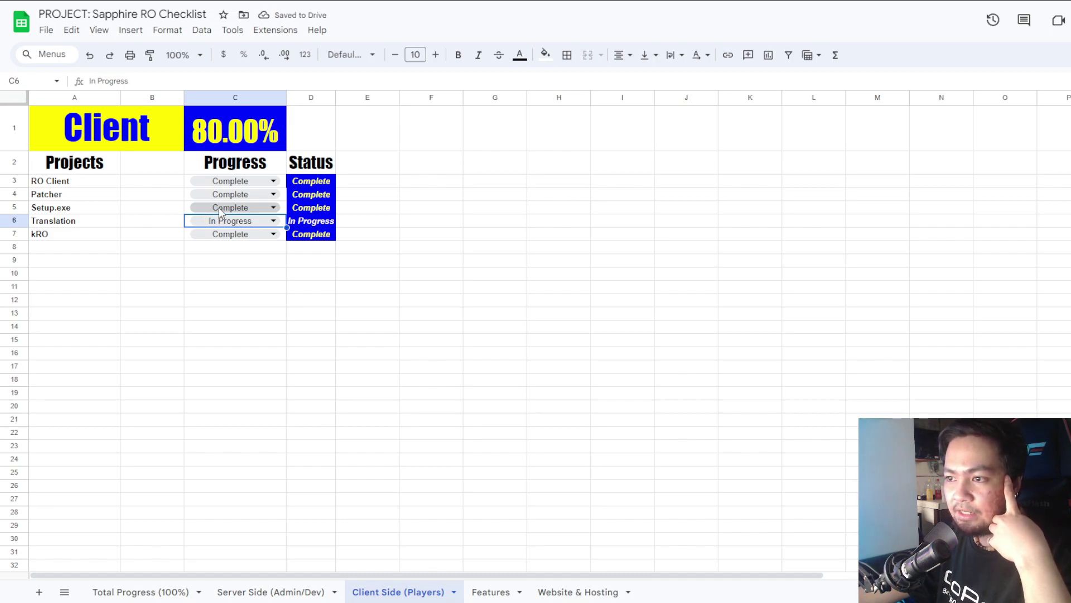
pyautogui.click(212, 210)
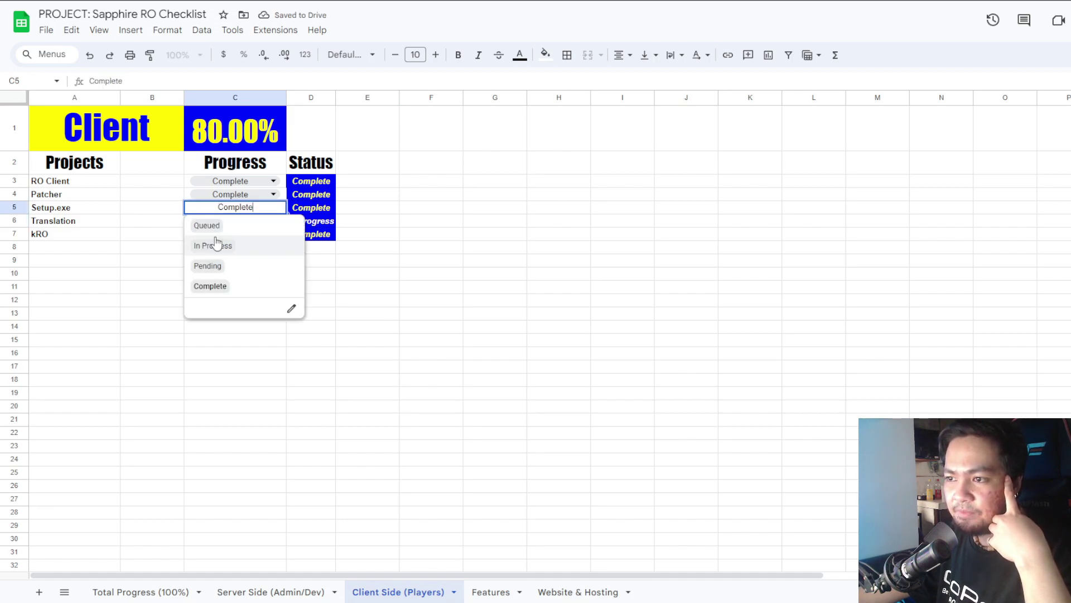
pyautogui.click(229, 288)
pyautogui.click(212, 197)
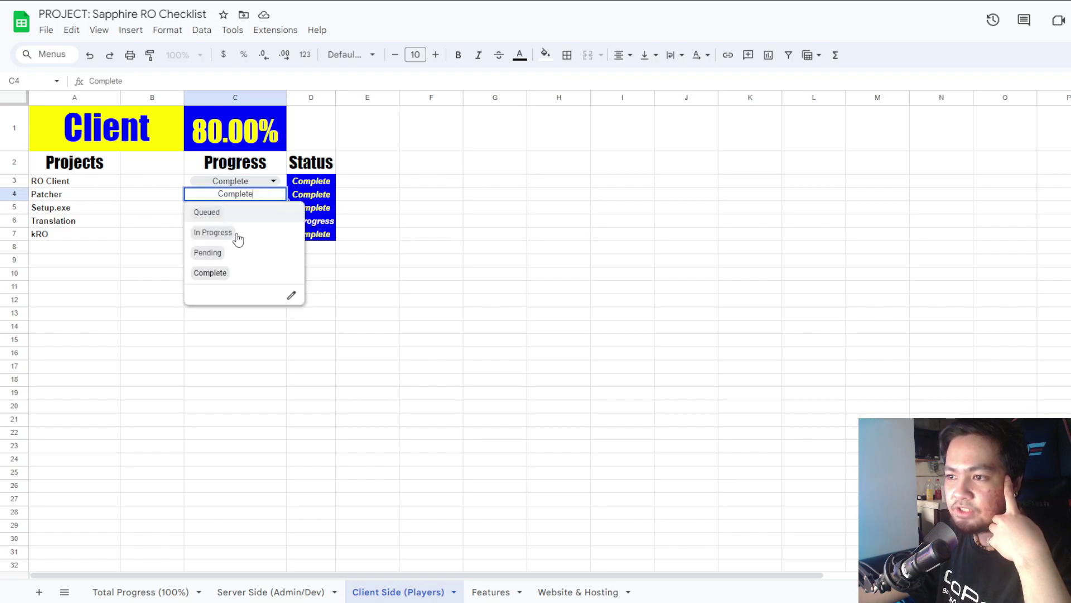
pyautogui.click(227, 252)
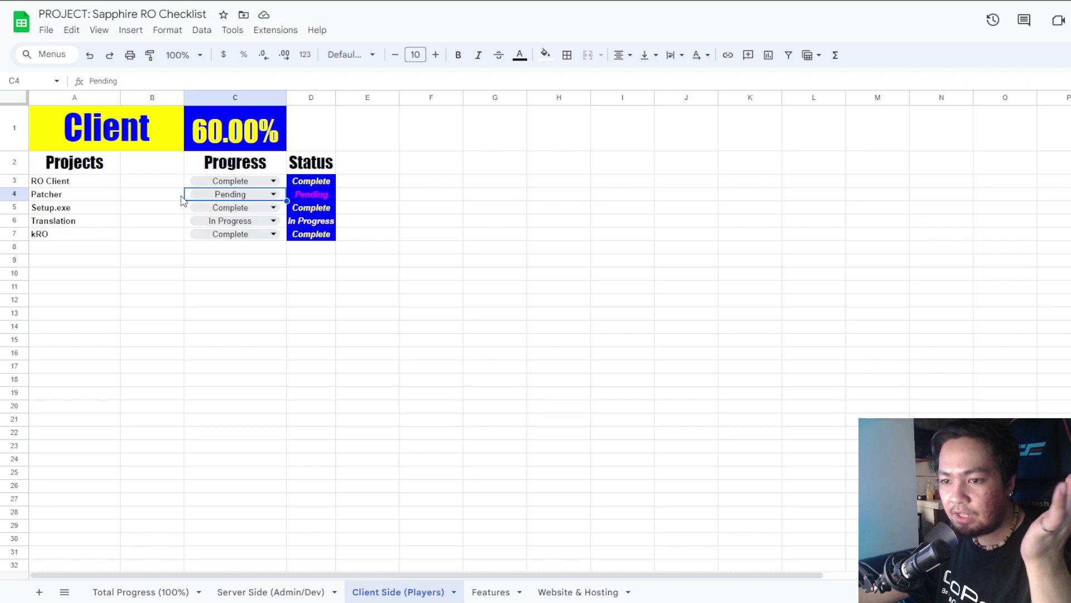
# Mark RO Client as In Progress, then view the Features and Website & Hosting sheets.
pyautogui.click(204, 182)
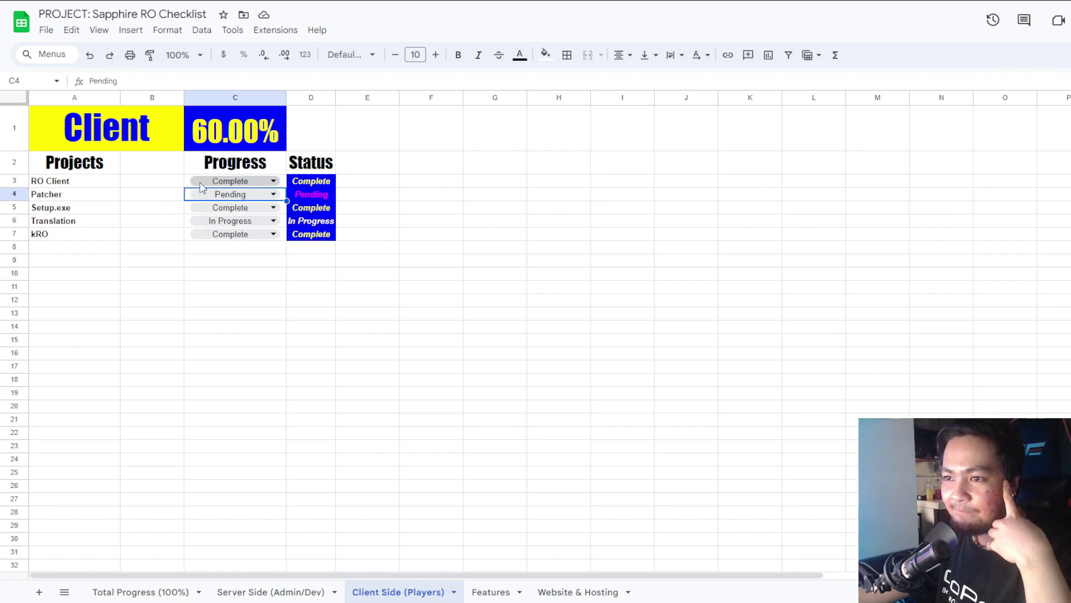
pyautogui.doubleClick(212, 182)
pyautogui.click(218, 219)
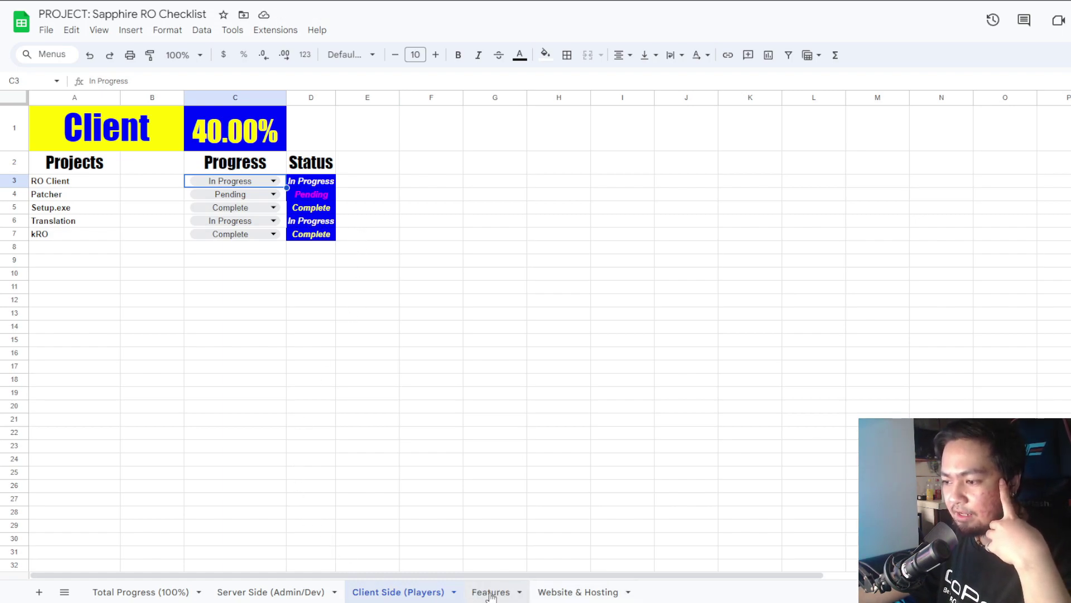
pyautogui.click(489, 592)
pyautogui.click(558, 595)
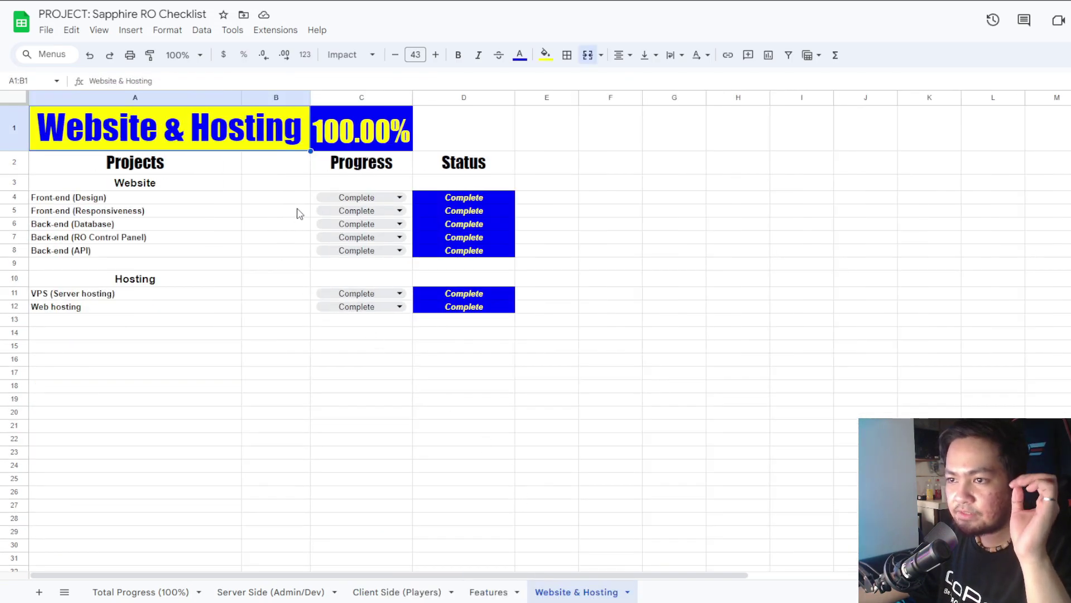
# Set Front-end (Design), Front-end (Responsiveness) and Back-end (Database) to Pending.
pyautogui.click(343, 198)
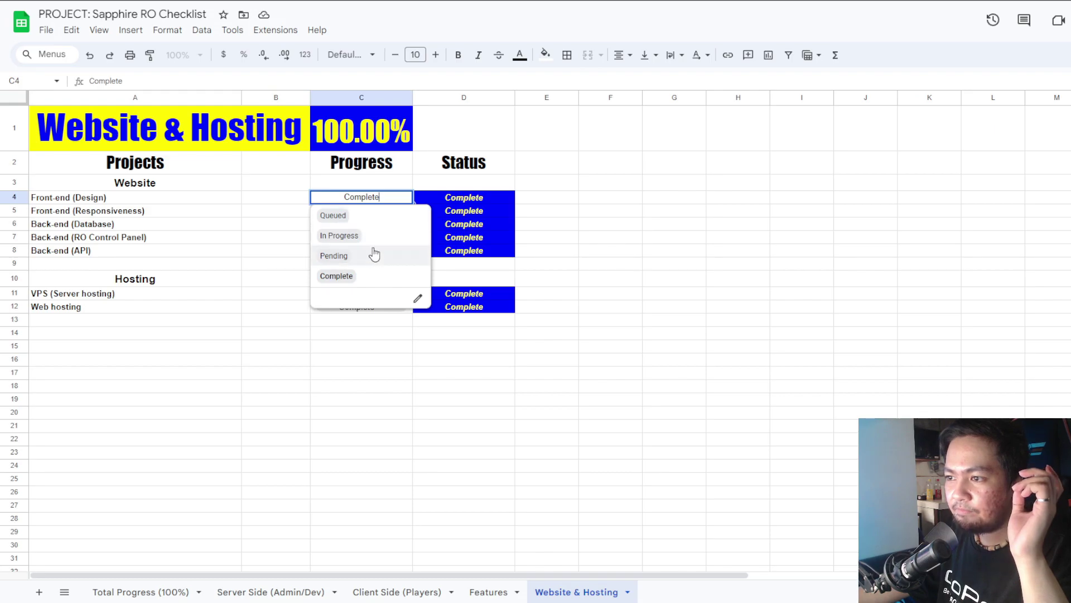
pyautogui.click(376, 255)
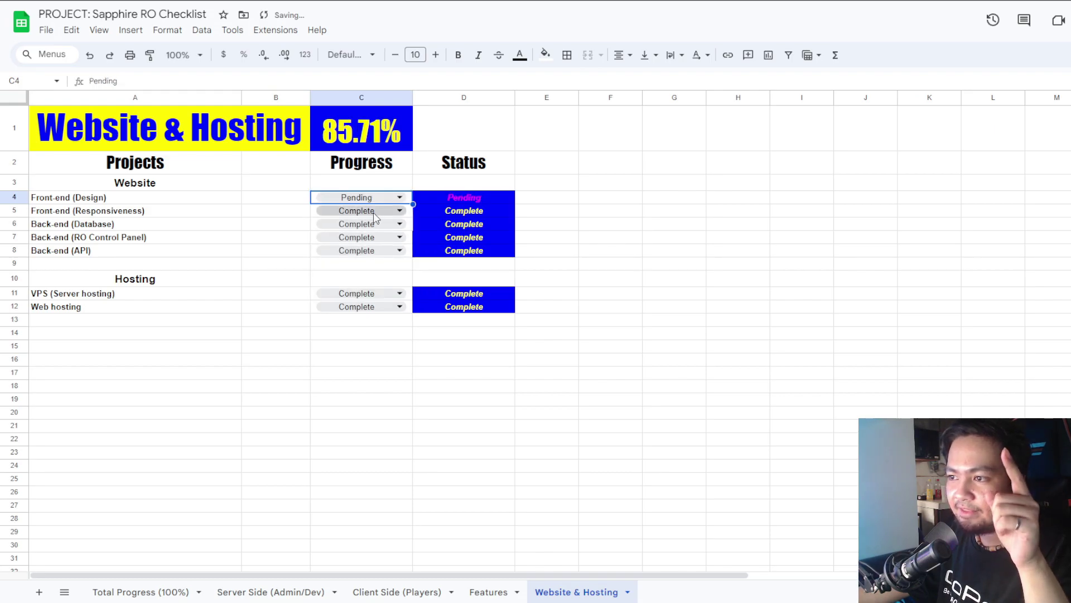
pyautogui.click(375, 217)
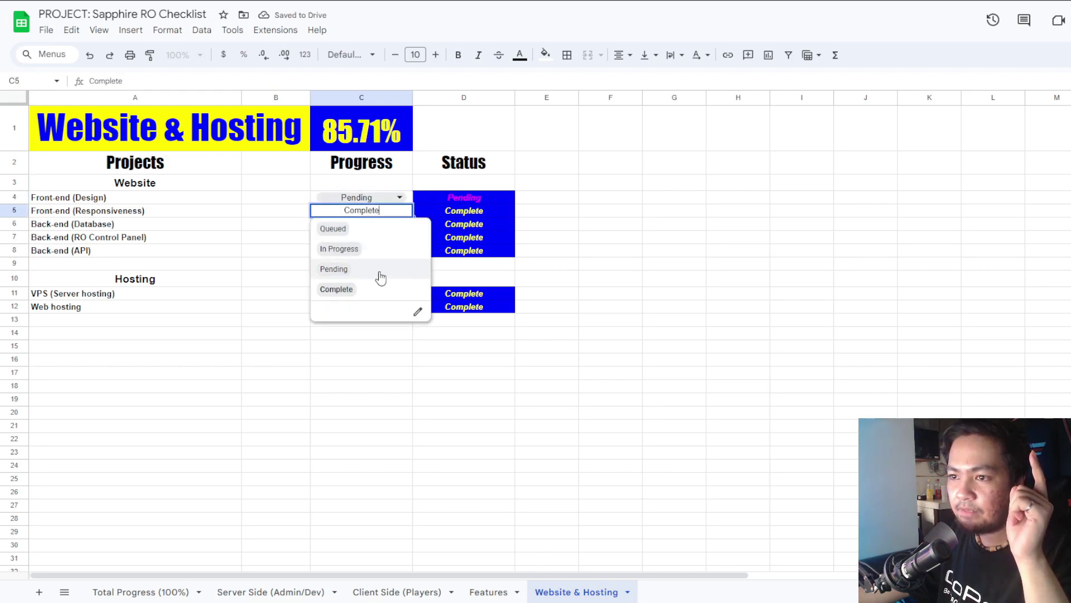
pyautogui.click(377, 270)
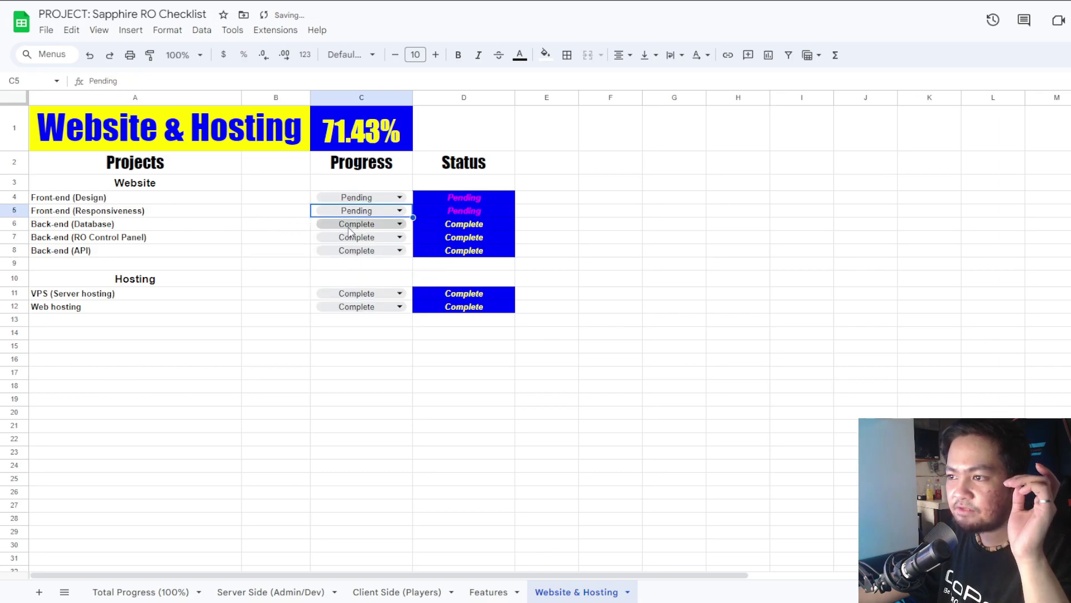
pyautogui.click(349, 228)
pyautogui.click(360, 286)
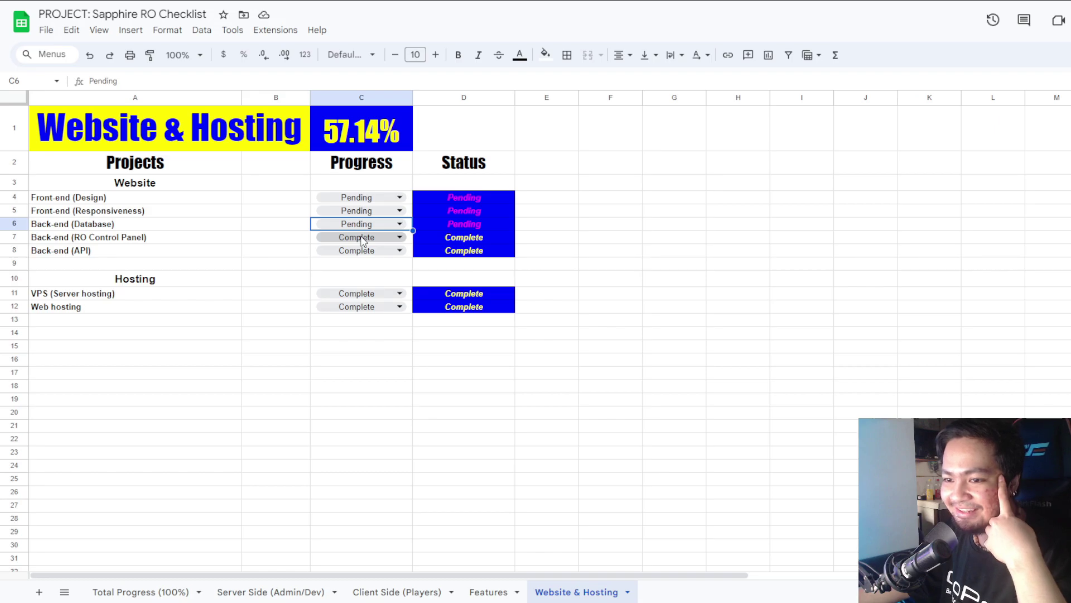
# Set RO Control Panel, API, VPS and Web hosting to Pending, then check the C1 formula showing 0.00%.
pyautogui.click(361, 239)
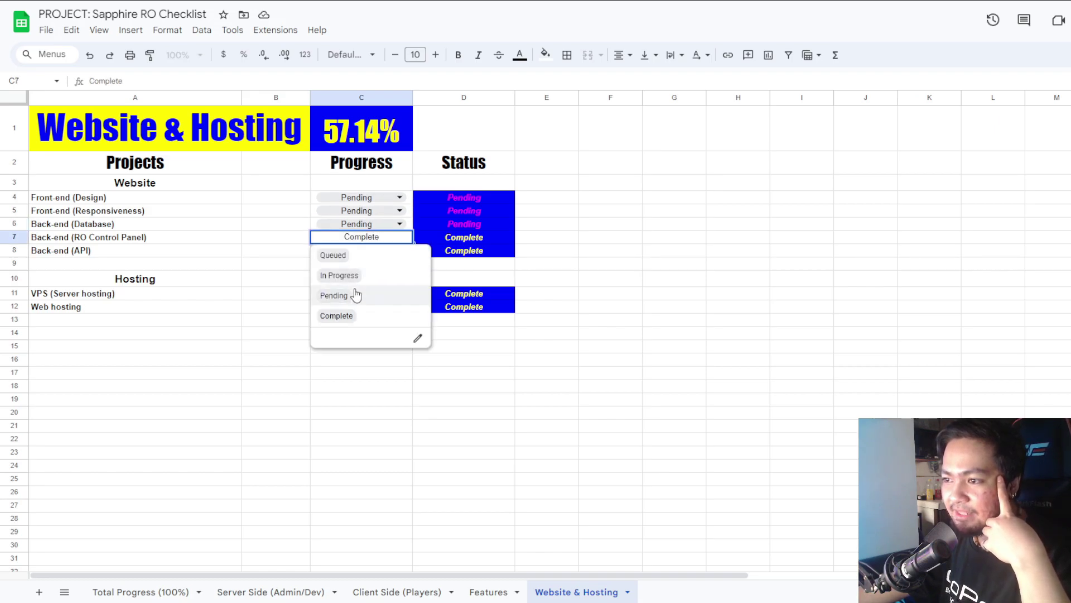
pyautogui.click(356, 294)
pyautogui.click(349, 253)
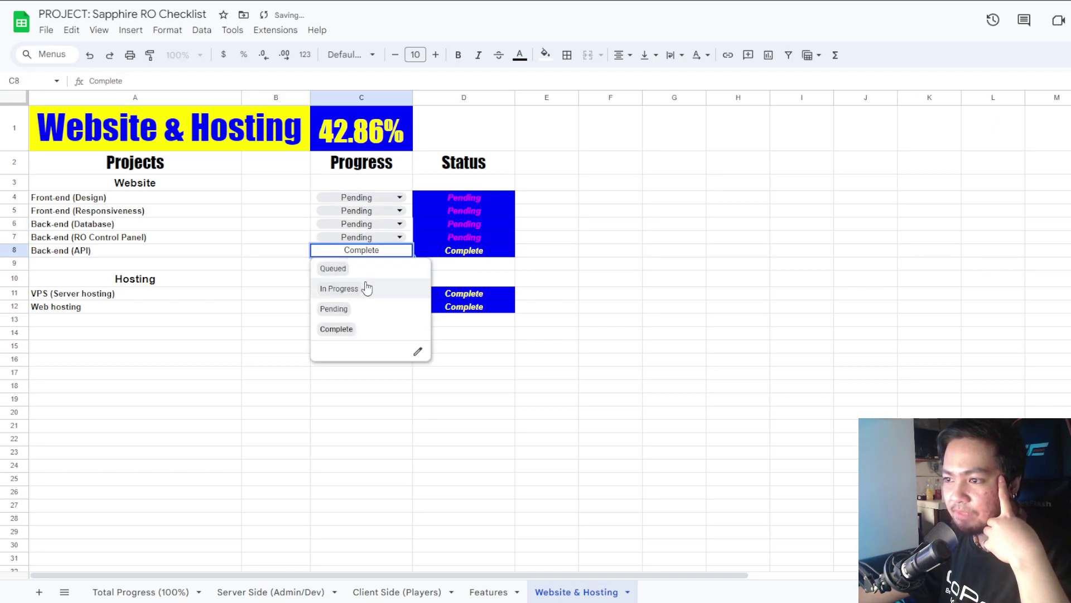
pyautogui.click(390, 310)
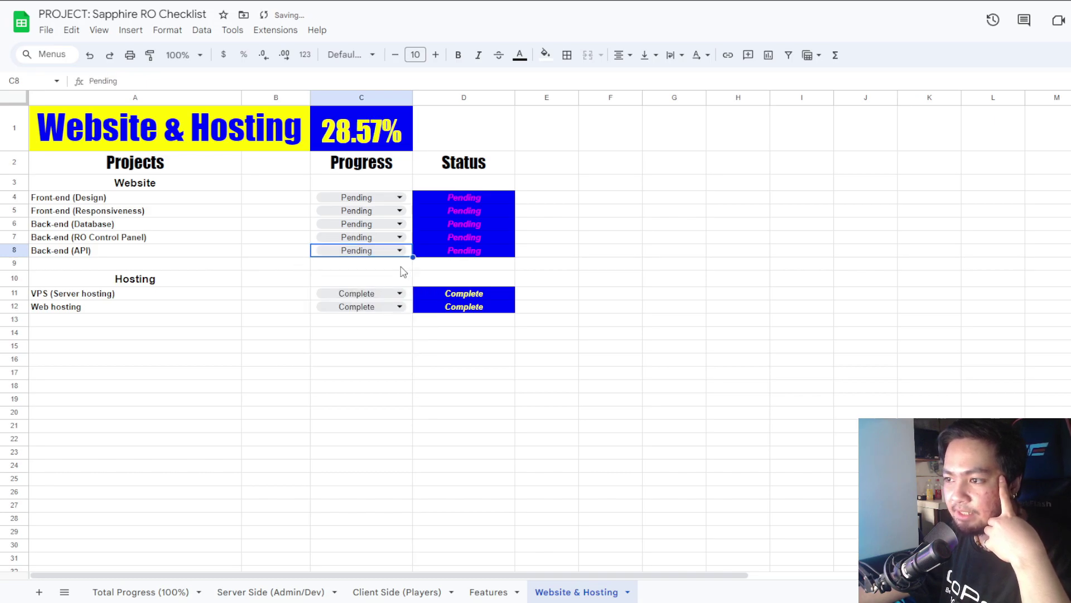
pyautogui.click(347, 297)
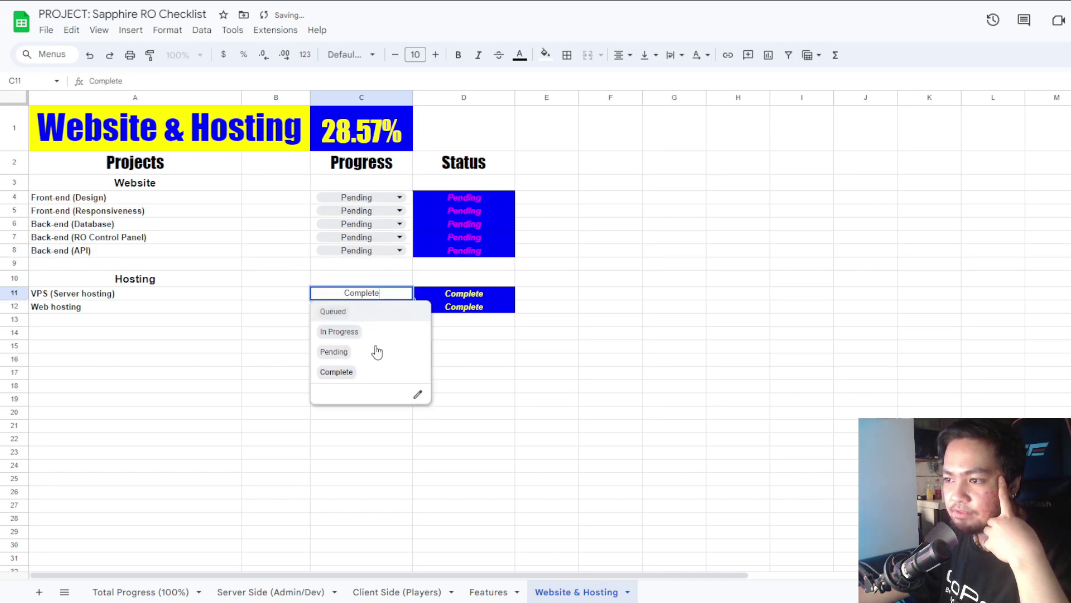
pyautogui.click(373, 348)
pyautogui.click(372, 309)
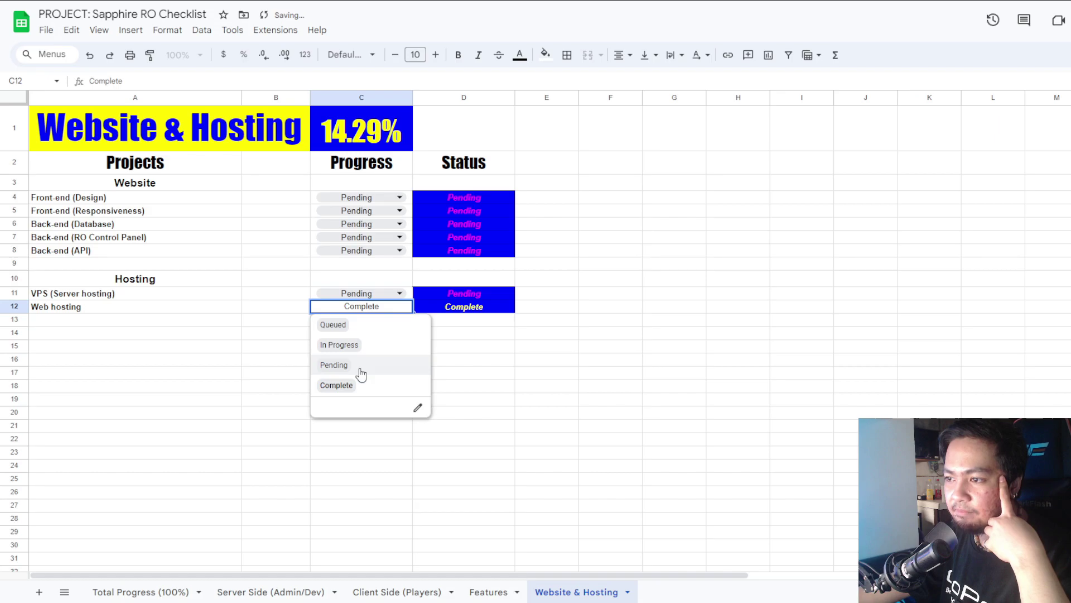
pyautogui.click(360, 367)
pyautogui.click(368, 146)
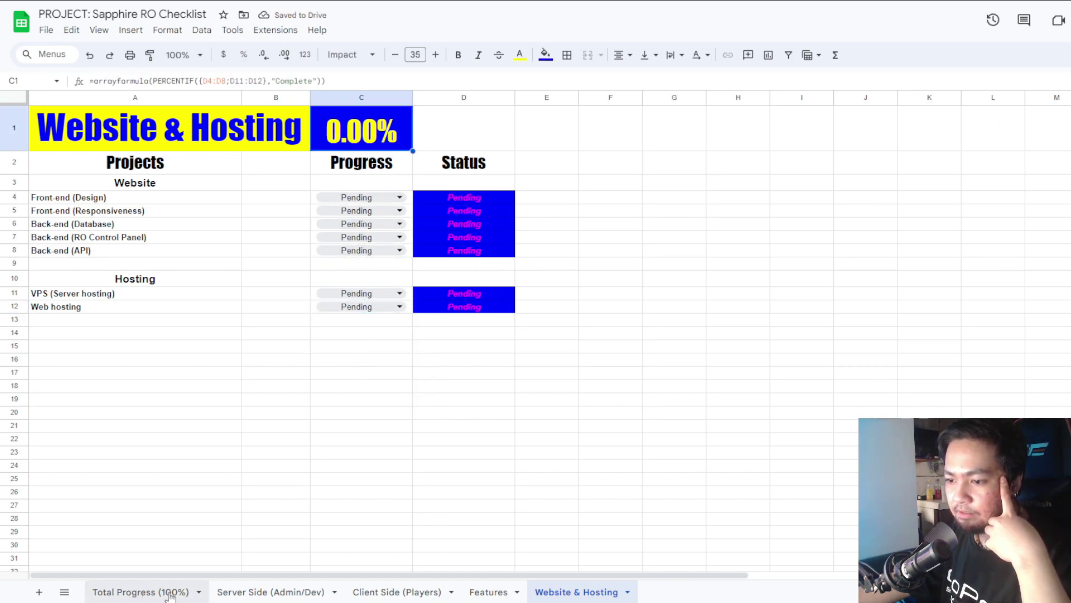
# Check the Website & Hosting and Client Side share formulas in Total Progress B5 and B3, then return to Client Side at 40.00%.
pyautogui.click(479, 593)
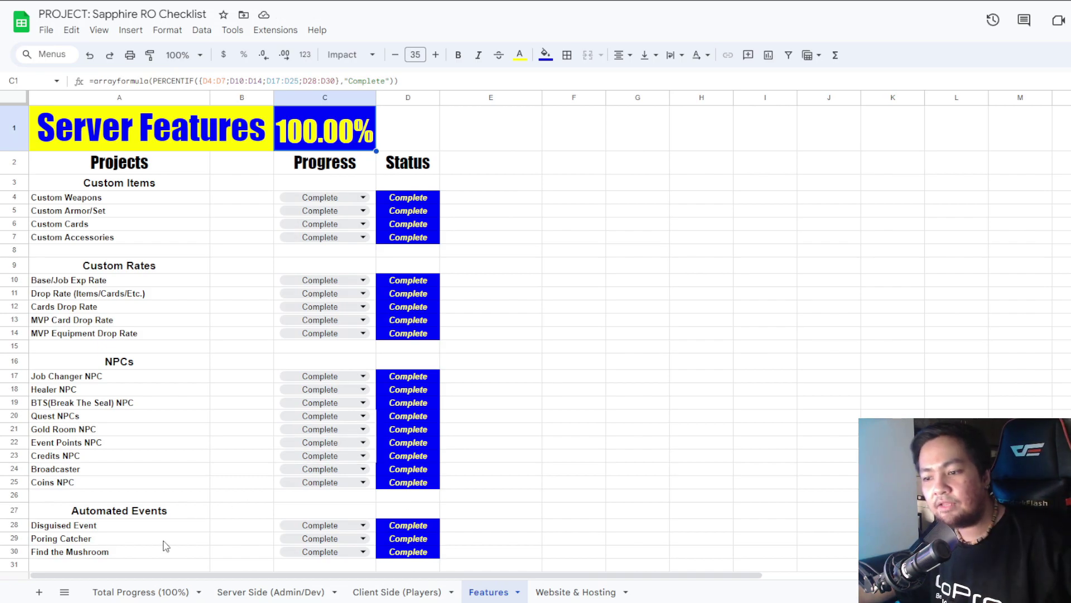
pyautogui.click(136, 592)
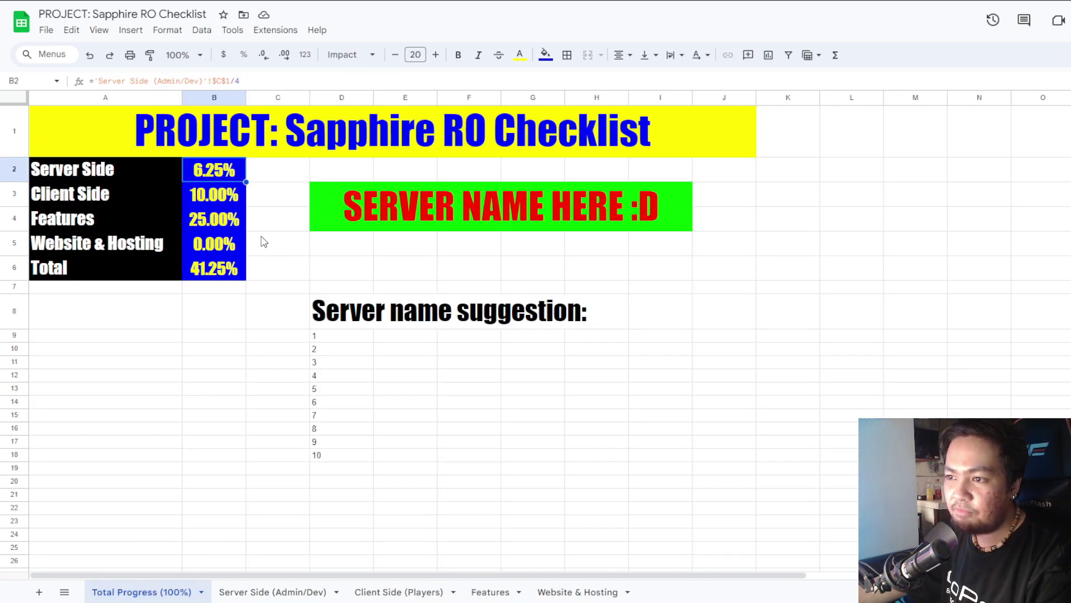
pyautogui.click(225, 244)
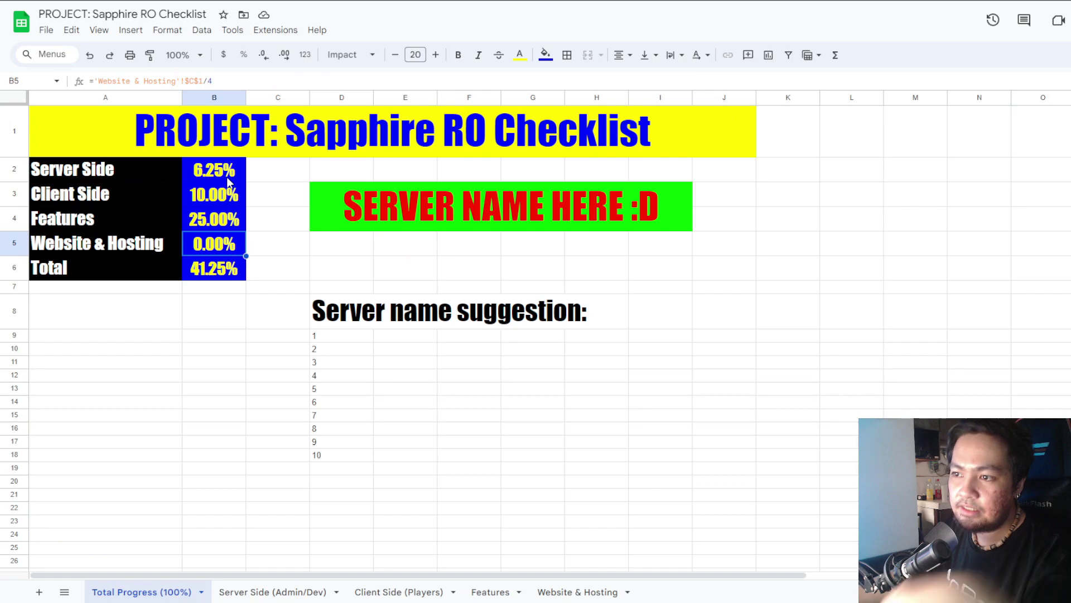
pyautogui.click(229, 194)
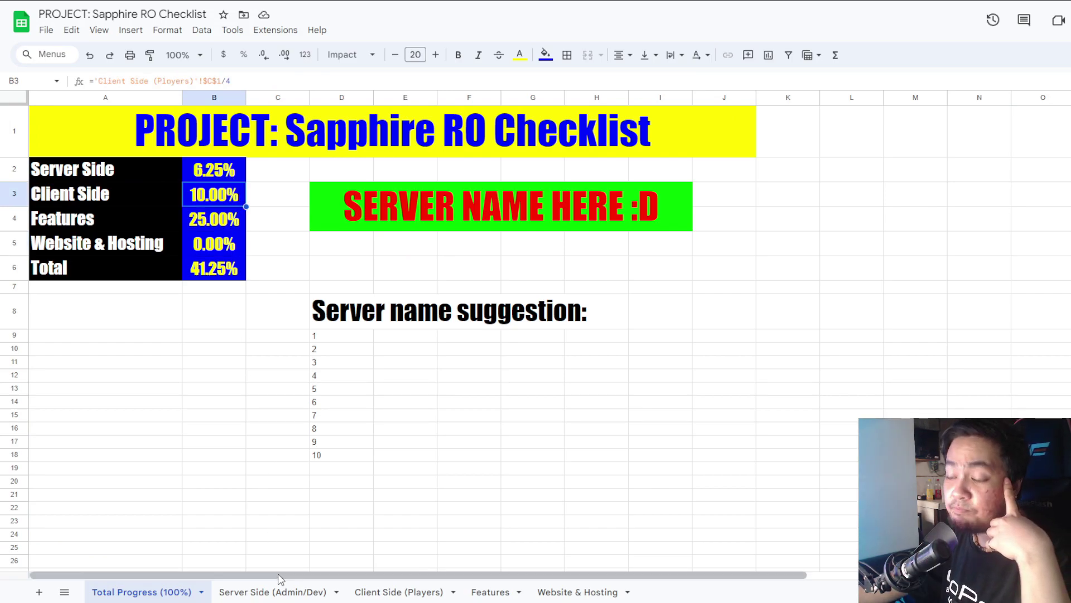
pyautogui.click(385, 590)
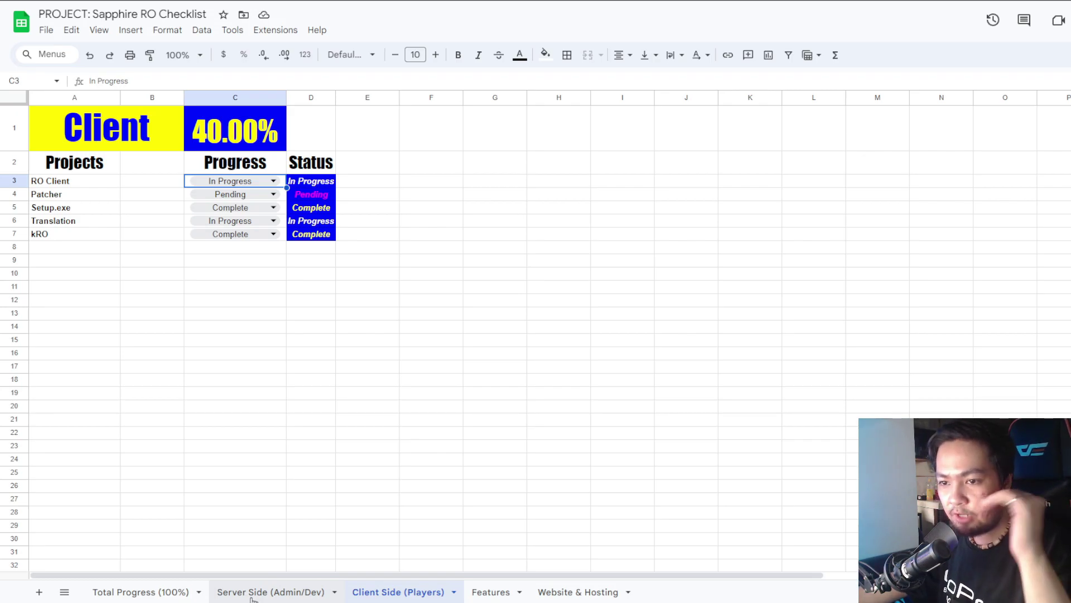
# Move from Server Side through Client Side to the Features sheet showing 100.00% complete.
pyautogui.click(253, 594)
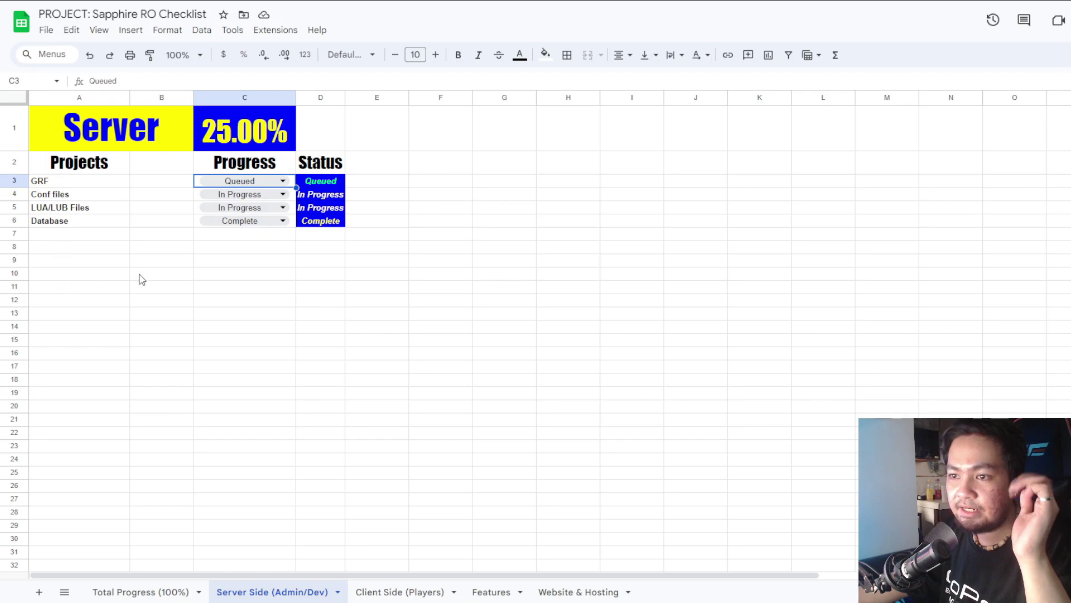
pyautogui.click(400, 591)
pyautogui.click(491, 591)
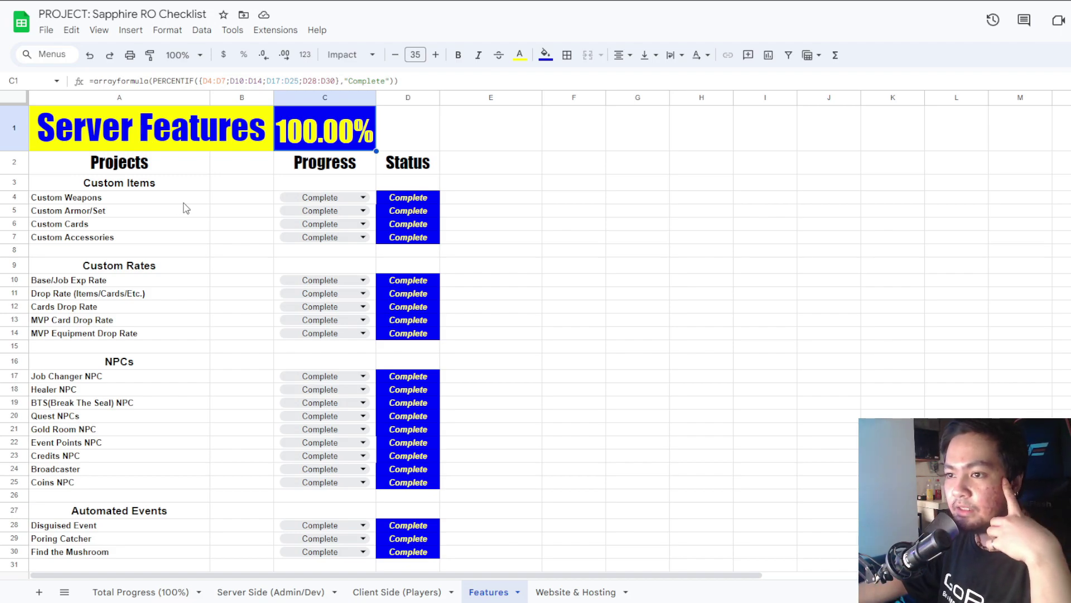
# Set Custom Weapons, Custom Armor/Set and Custom Cards to Pending in C4–C6.
pyautogui.click(296, 198)
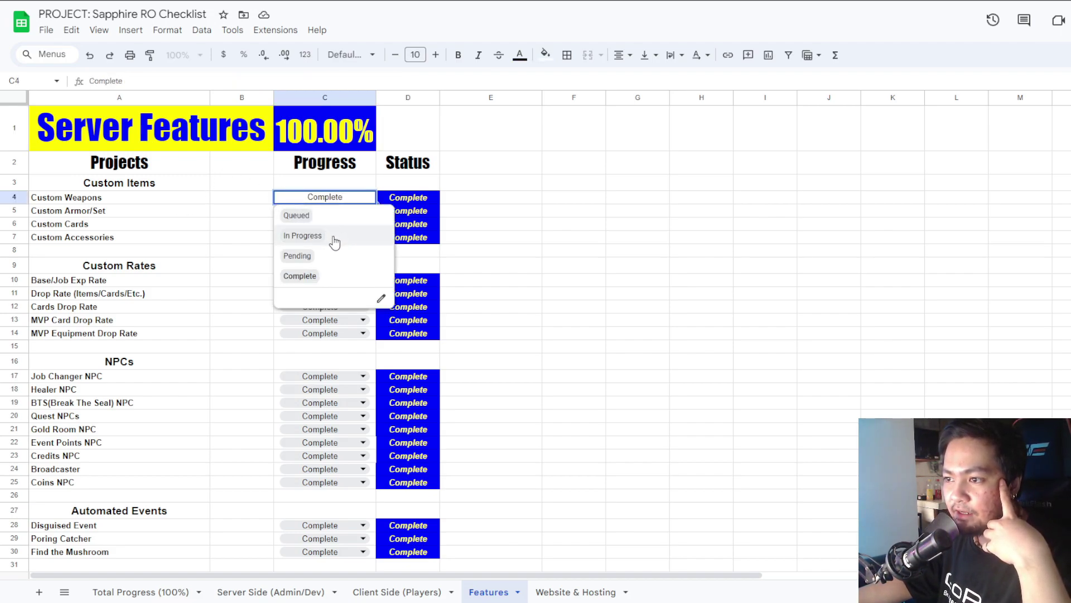
pyautogui.click(338, 257)
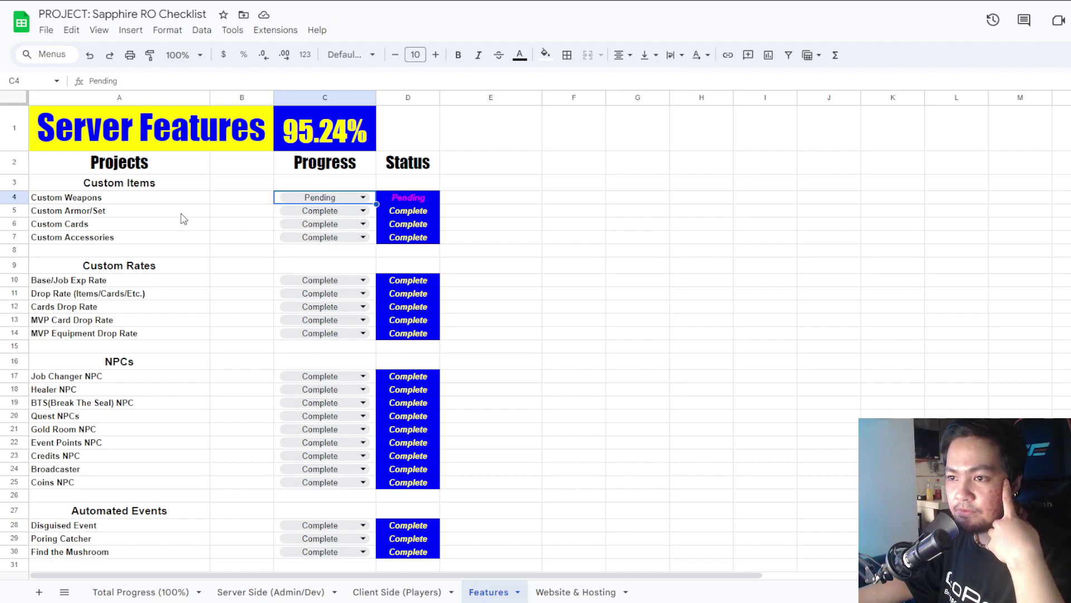
pyautogui.click(300, 213)
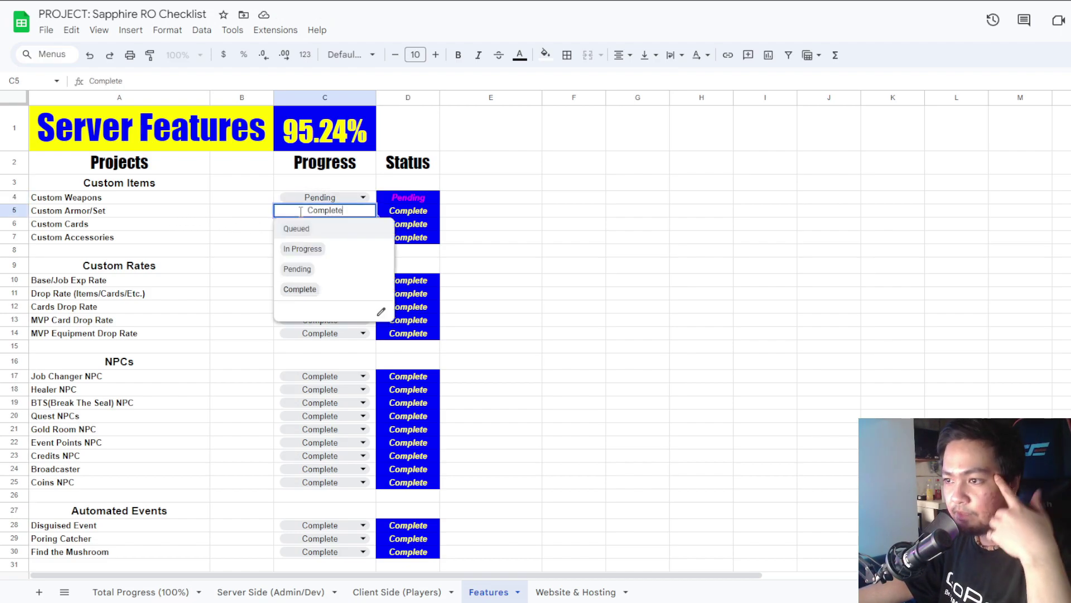
pyautogui.click(297, 269)
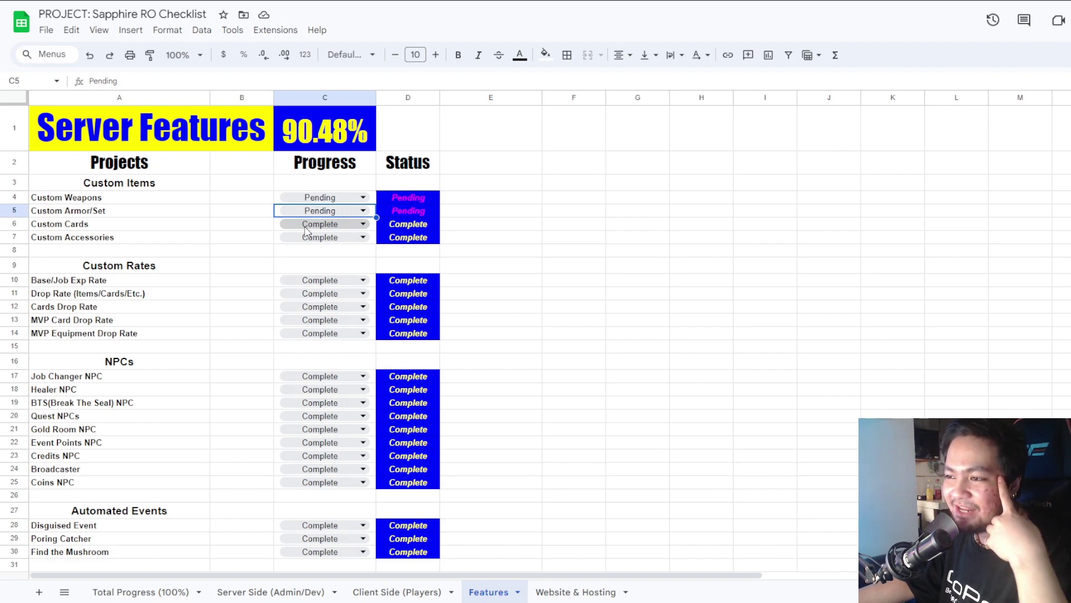
pyautogui.click(305, 230)
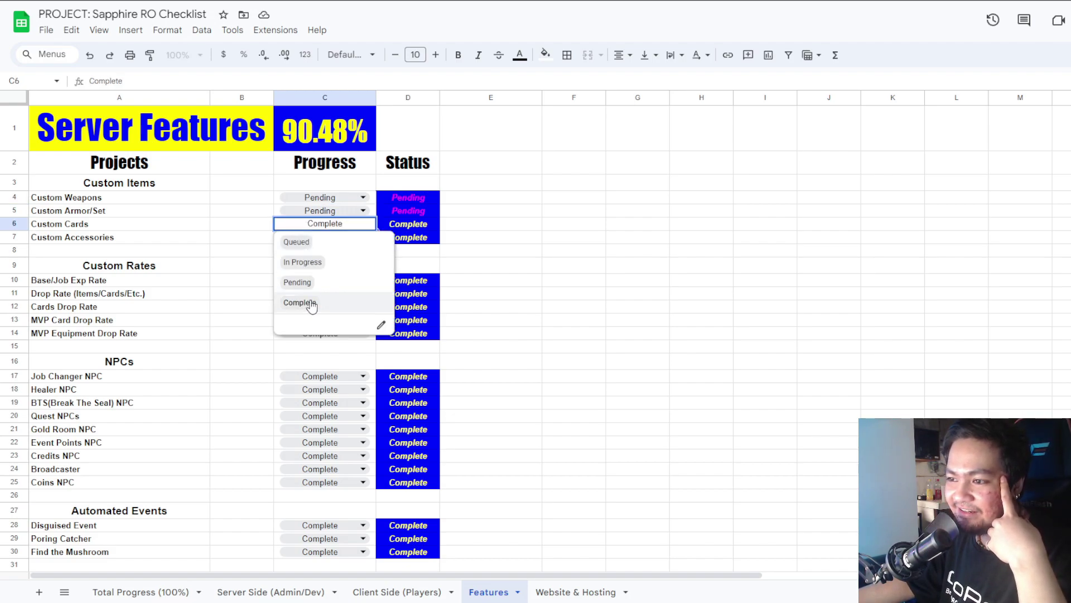
pyautogui.click(341, 287)
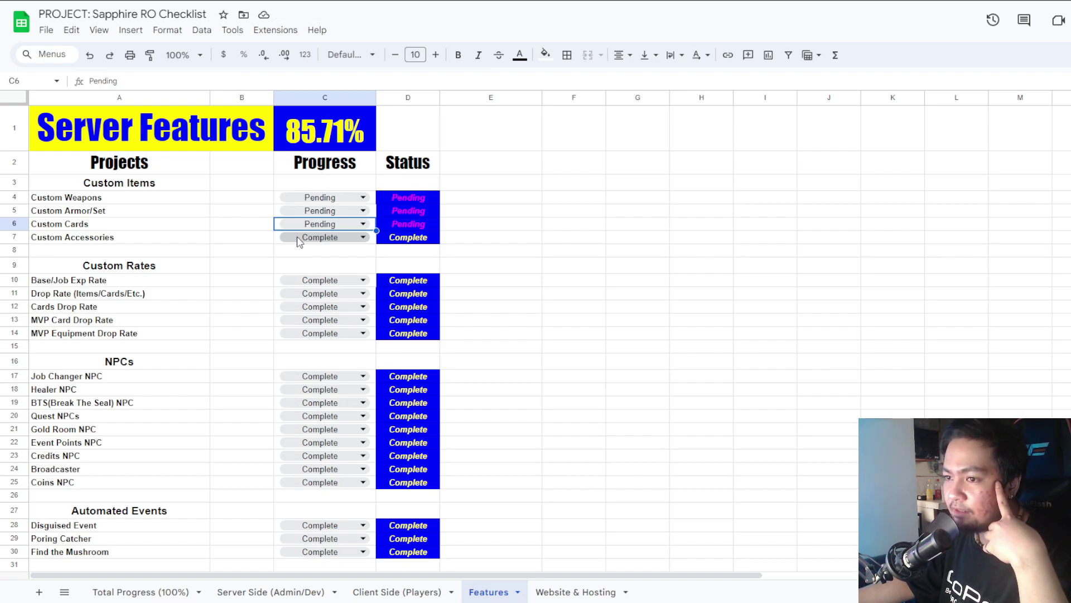
pyautogui.click(299, 239)
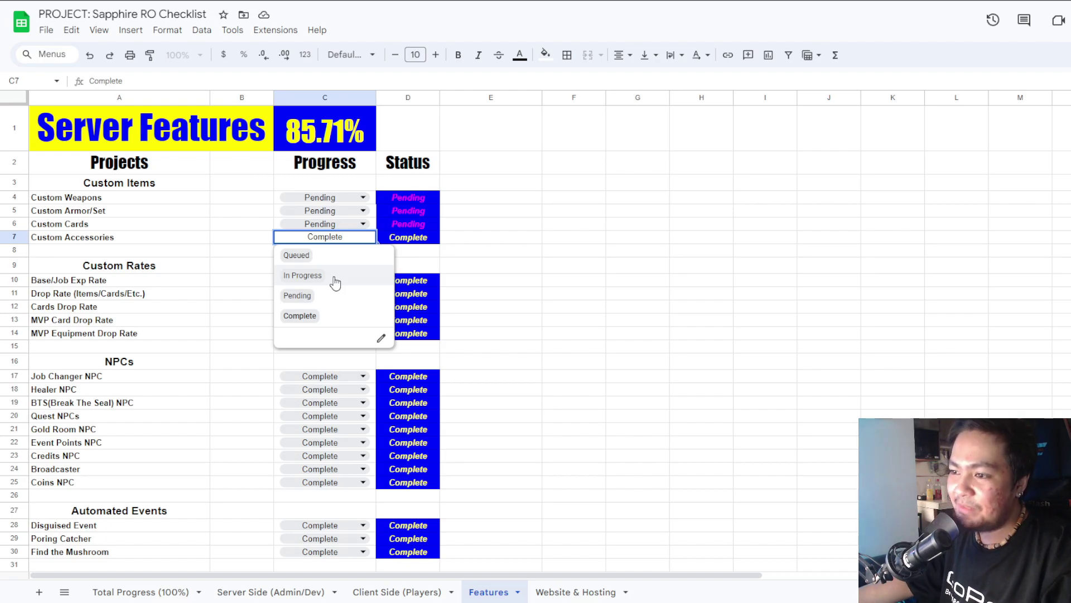
# Set Custom Accessories briefly to In Progress, then to Pending.
pyautogui.click(335, 283)
pyautogui.click(347, 239)
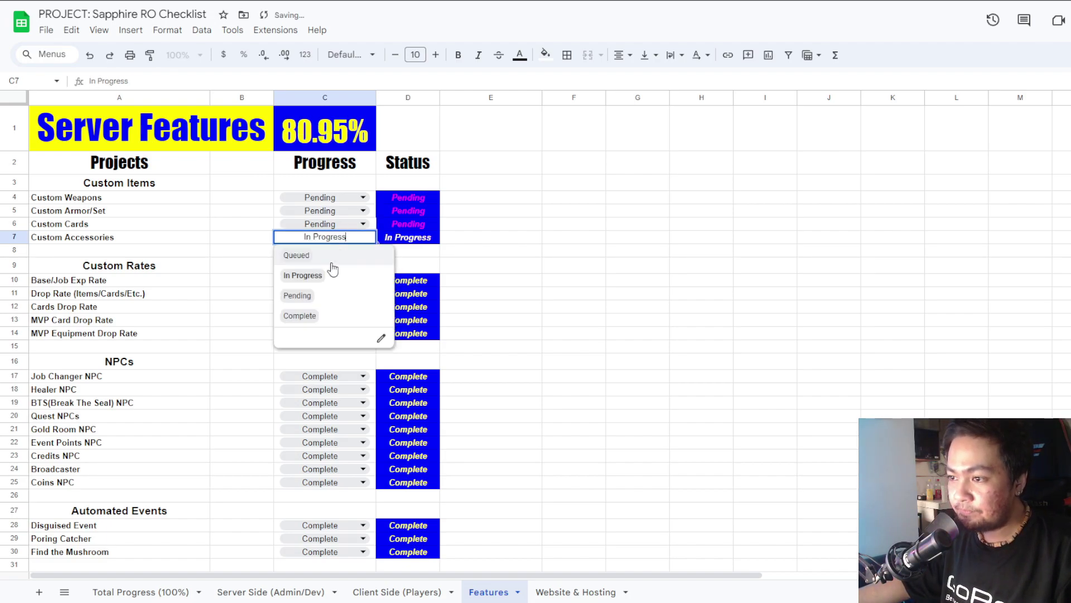
pyautogui.click(311, 295)
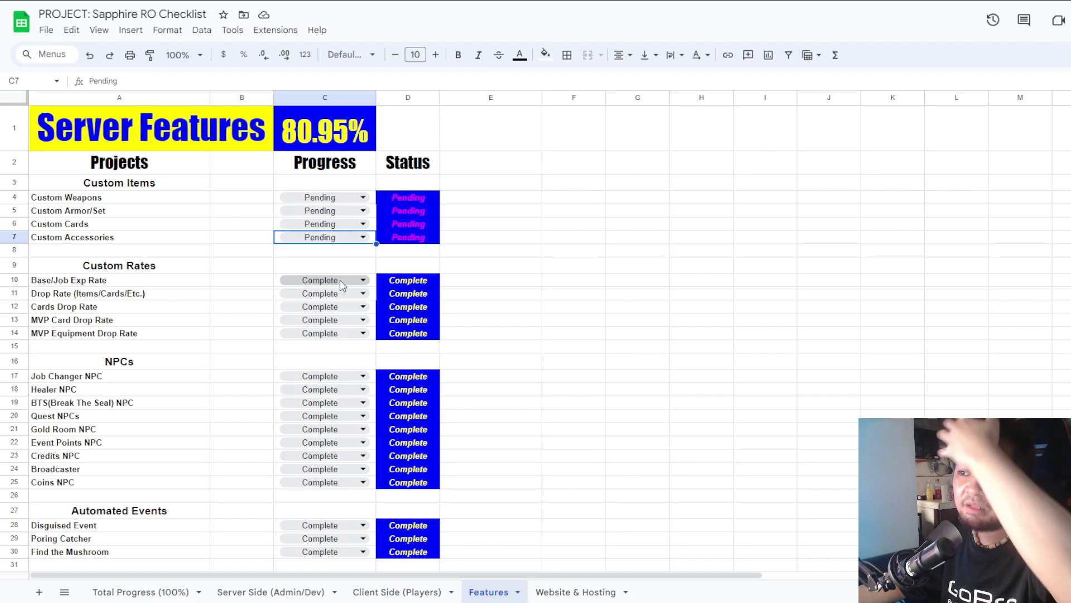
# Set Base/Job Exp, Drop, Cards Drop, MVP Card Drop and MVP Equipment Drop Rates to Pending.
pyautogui.click(342, 282)
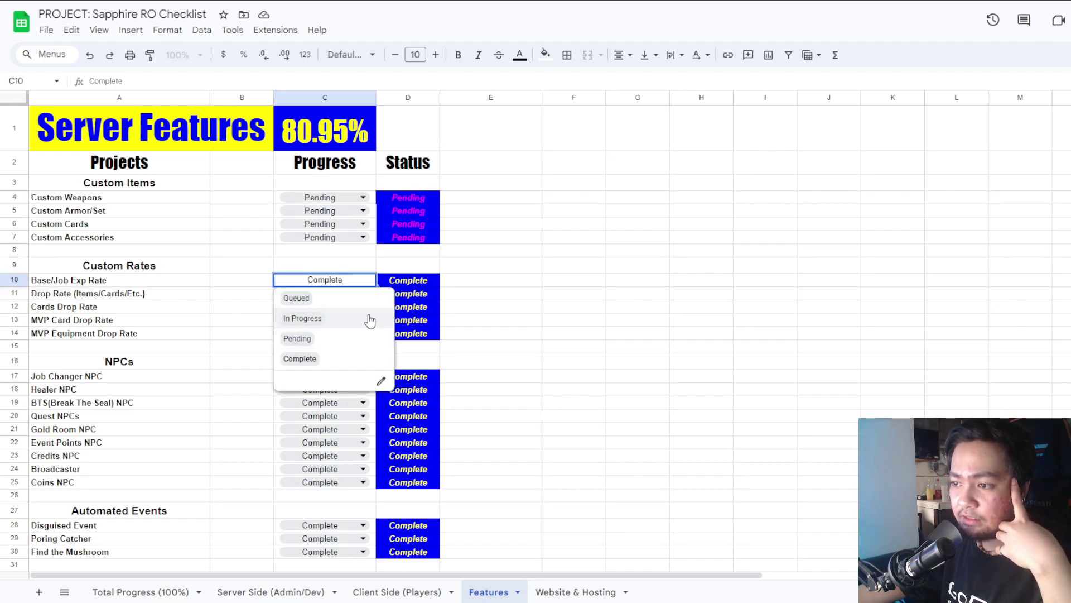
pyautogui.click(333, 340)
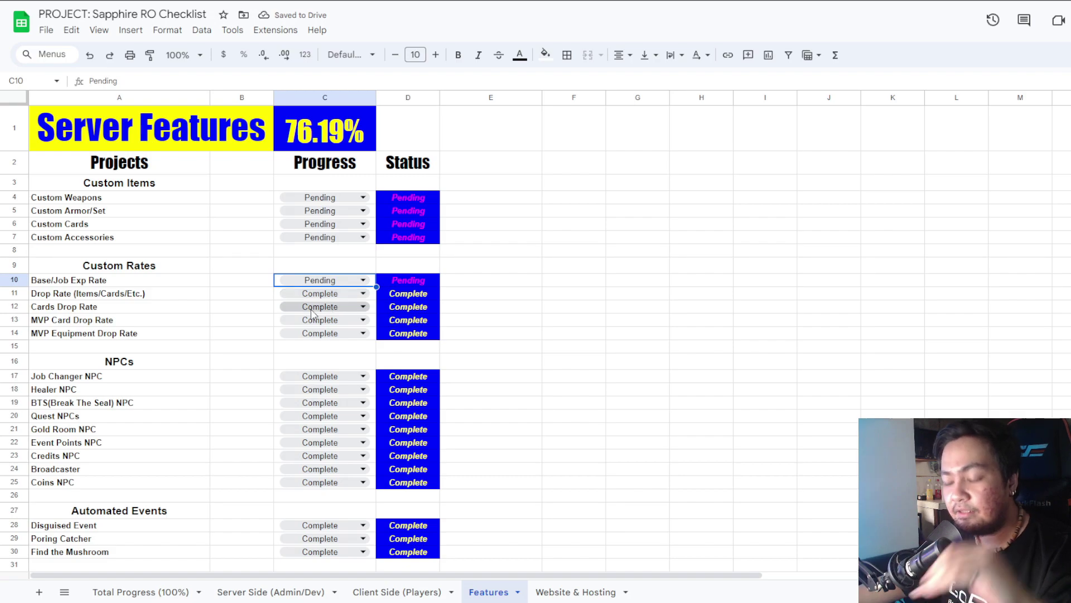
pyautogui.click(326, 293)
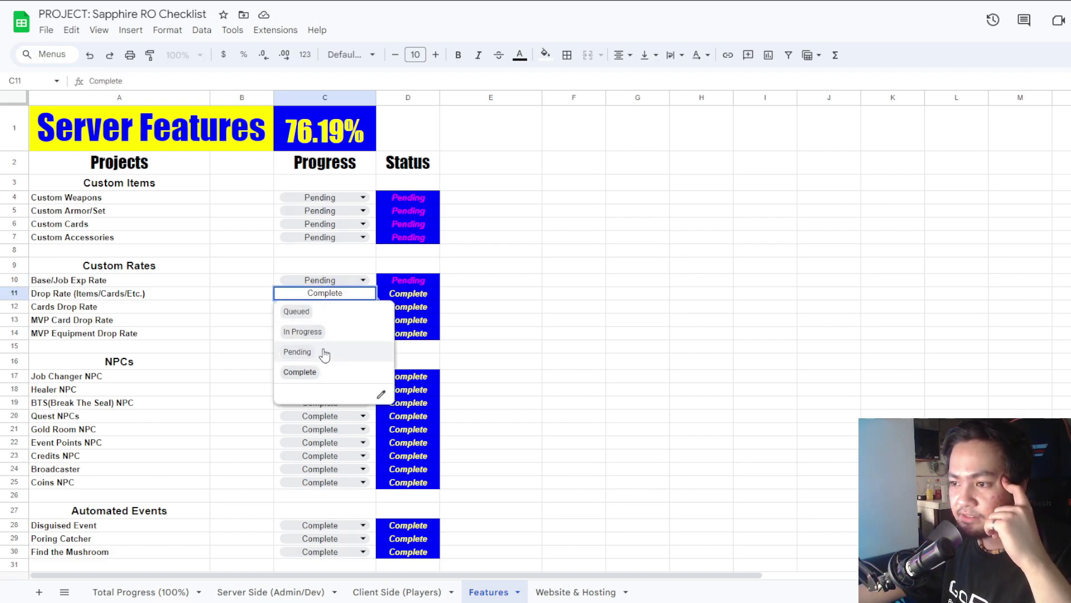
pyautogui.click(297, 352)
pyautogui.click(322, 307)
pyautogui.click(315, 364)
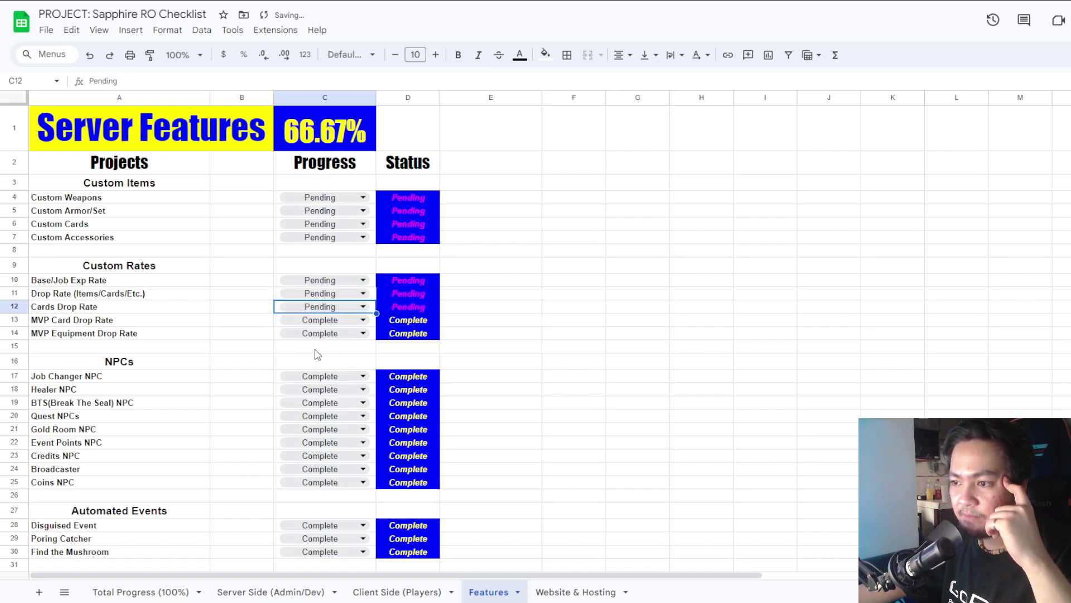
pyautogui.click(324, 320)
pyautogui.click(298, 377)
pyautogui.click(323, 333)
pyautogui.click(324, 335)
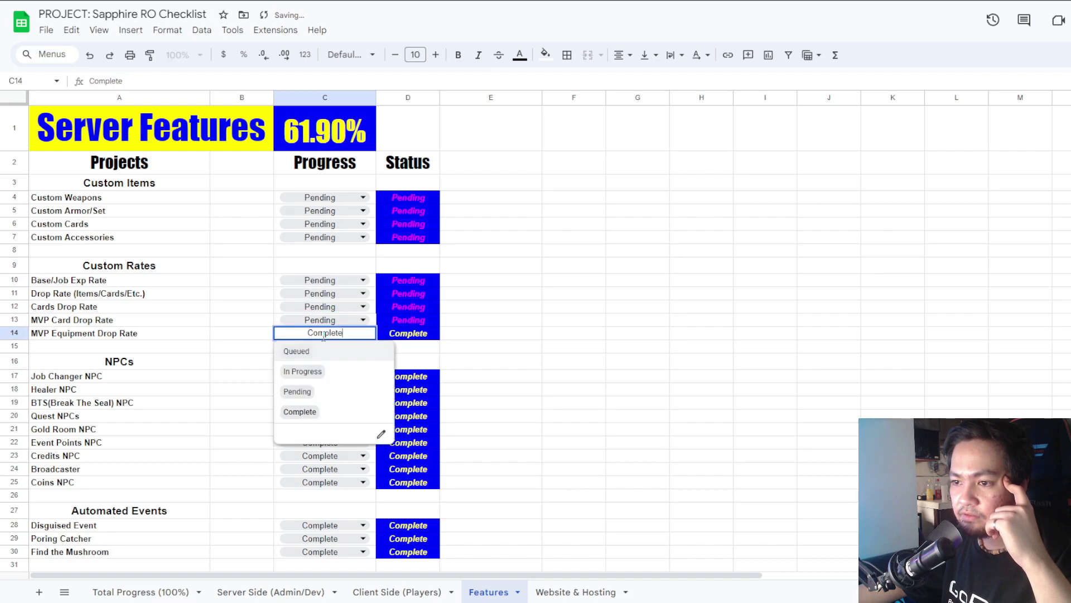
pyautogui.click(297, 391)
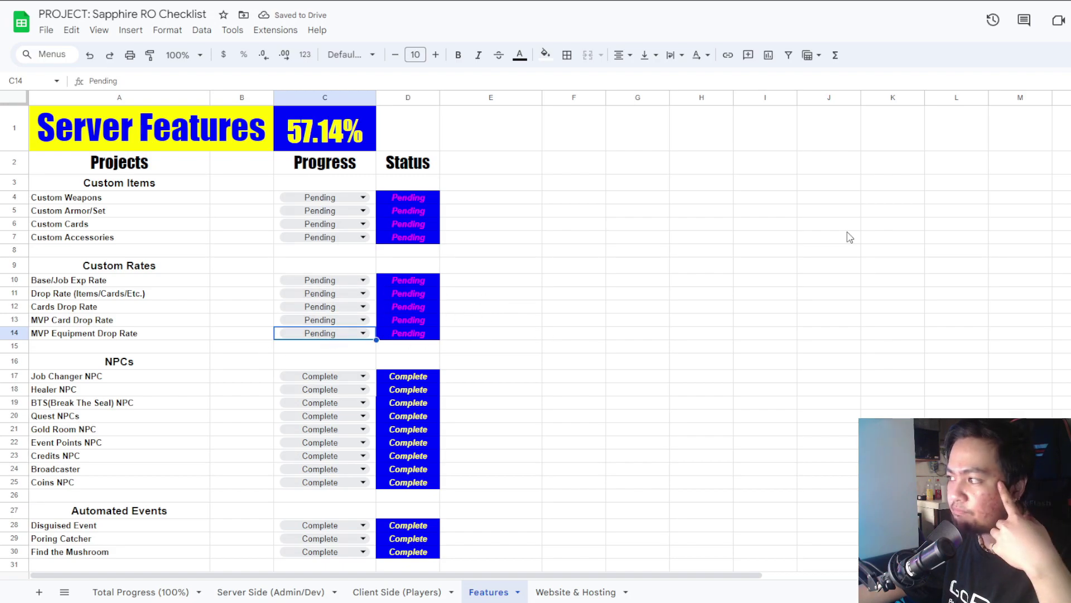
# Set Job Changer, Healer, BTS(Break The Seal) and Quest NPCs to Pending.
pyautogui.scroll(-4, 750, 266)
pyautogui.scroll(3, 750, 266)
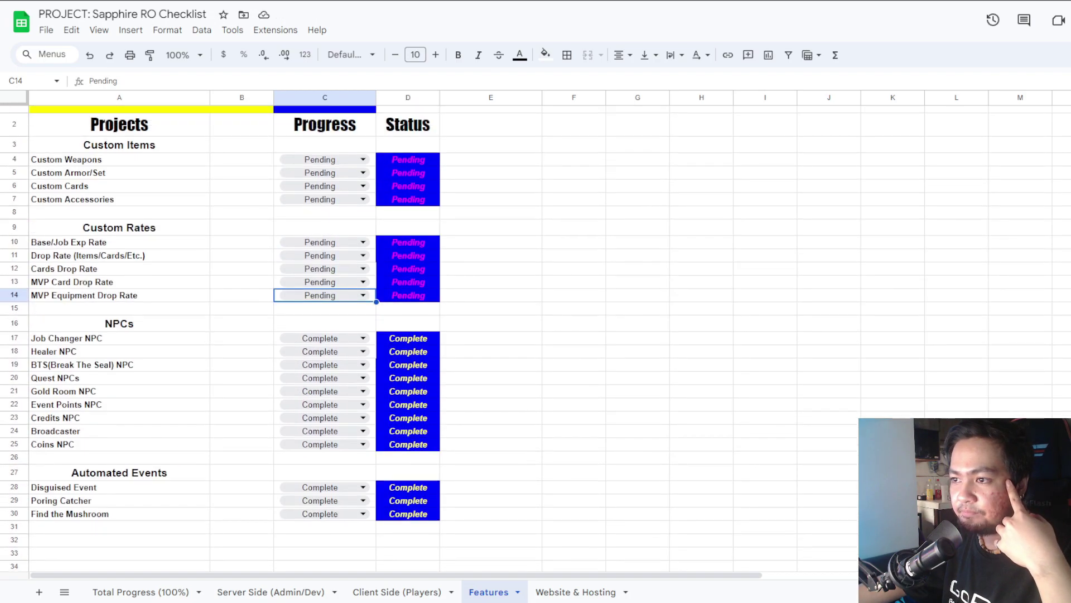
pyautogui.click(329, 339)
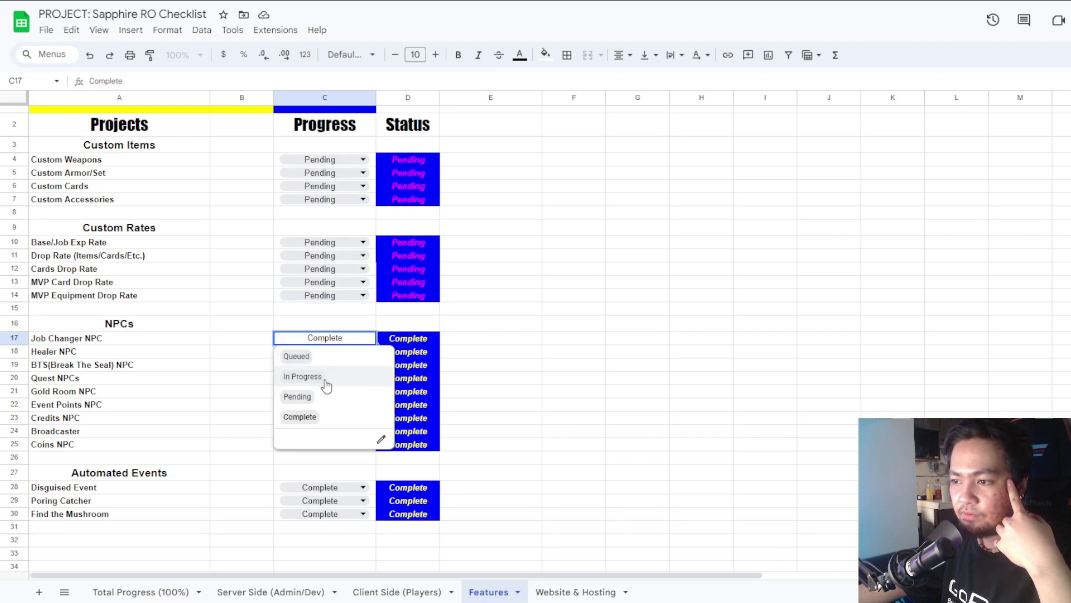
pyautogui.click(344, 397)
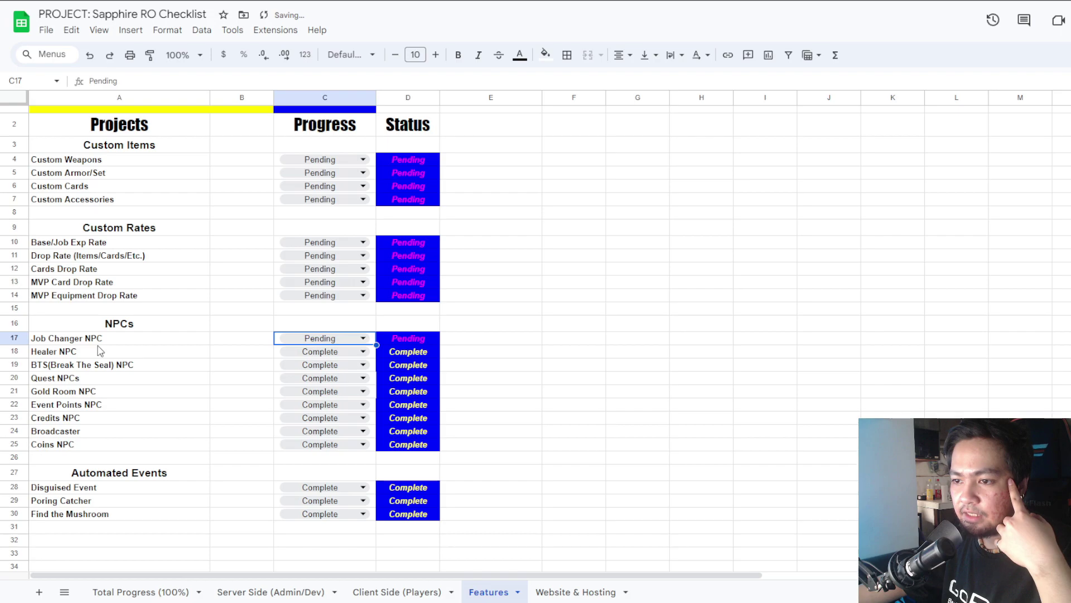
pyautogui.click(330, 351)
pyautogui.click(327, 411)
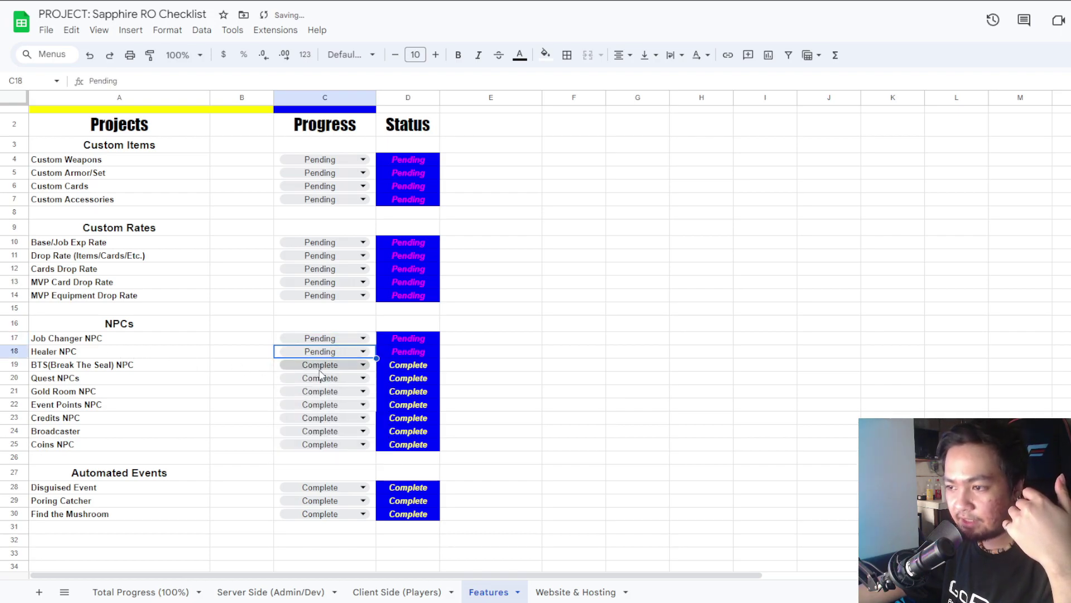
pyautogui.click(321, 365)
pyautogui.click(317, 423)
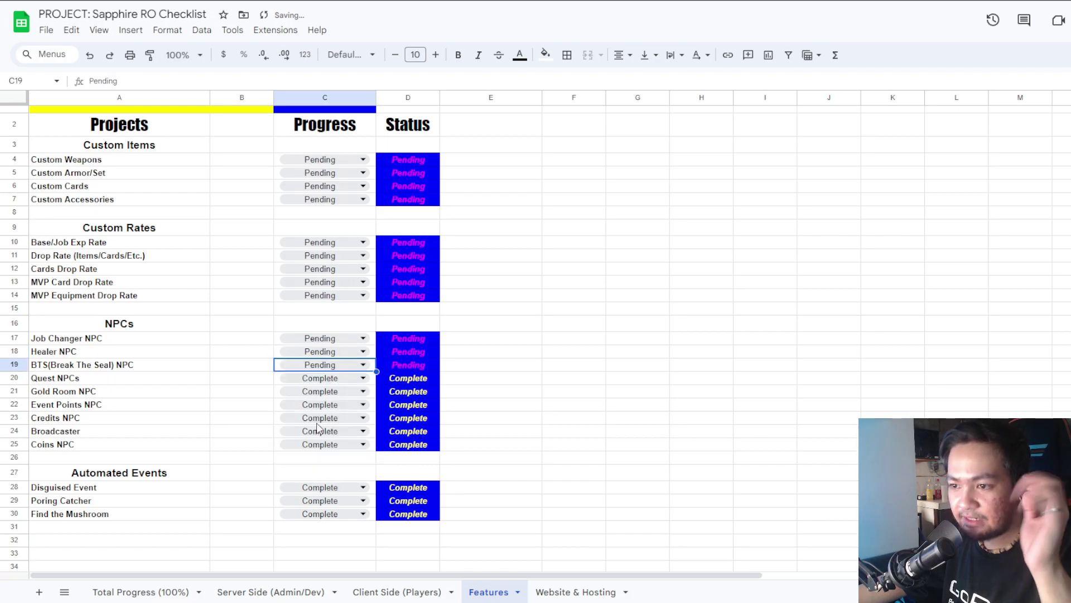
pyautogui.click(320, 378)
pyautogui.click(320, 378)
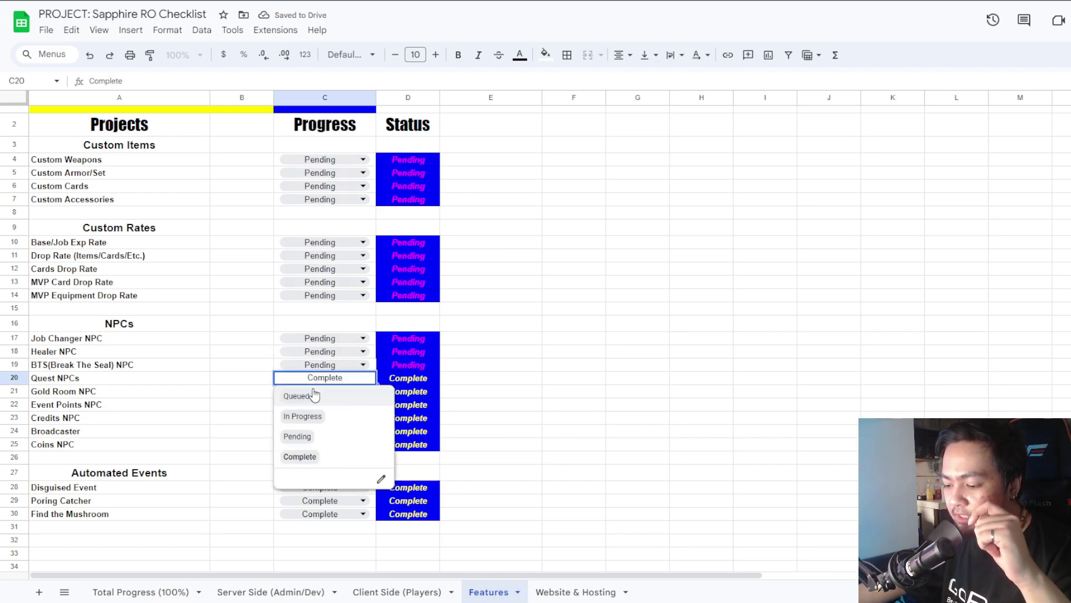
pyautogui.click(318, 436)
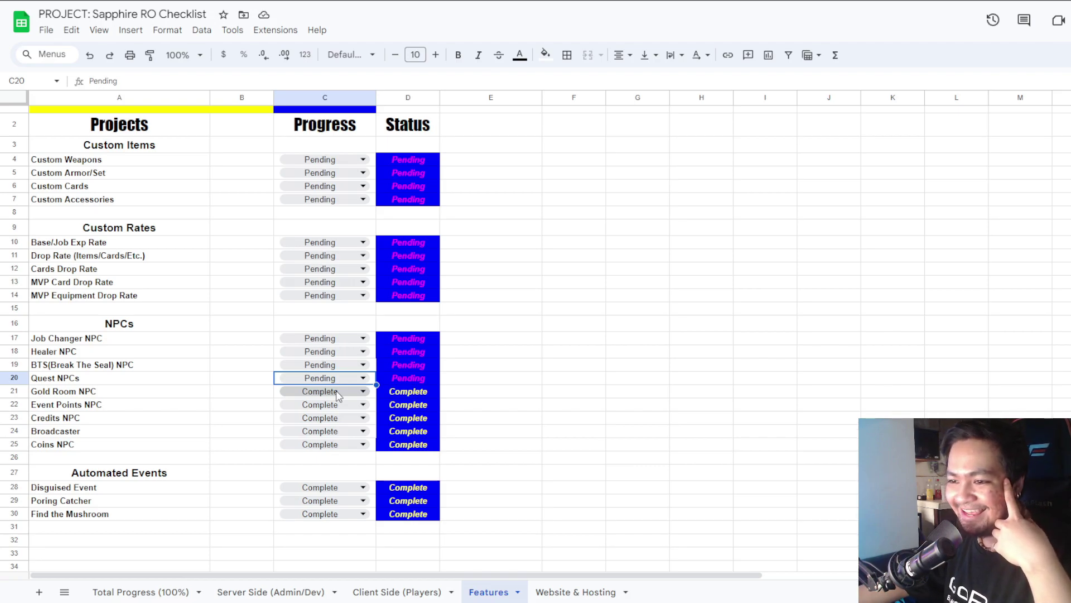
# Set Gold Room, Event Points, Credits, Broadcaster and Coins NPCs to Pending.
pyautogui.click(302, 397)
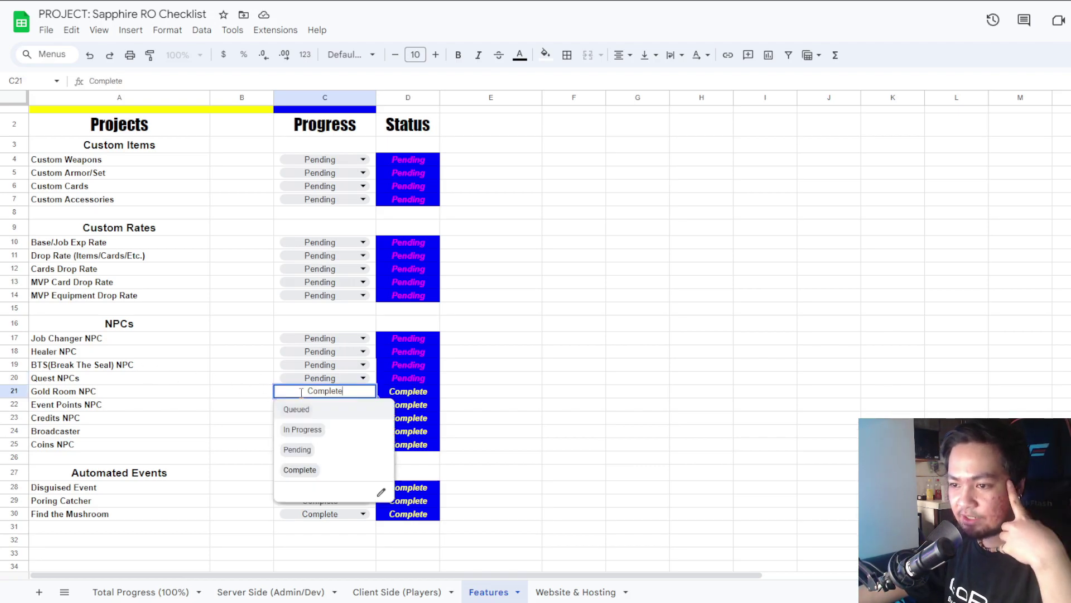
pyautogui.click(334, 447)
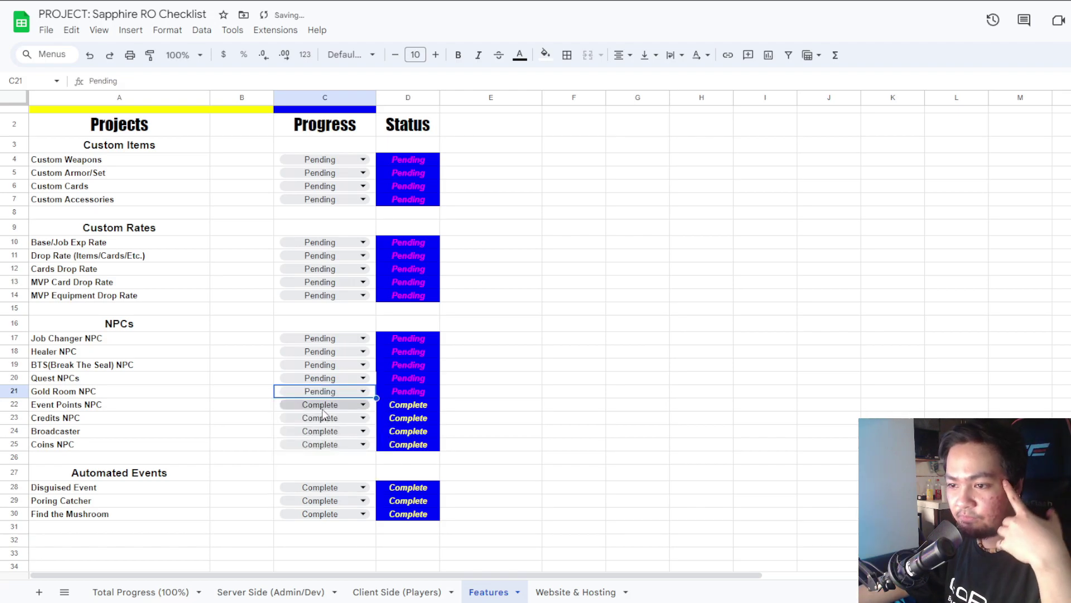
pyautogui.click(323, 410)
pyautogui.click(318, 462)
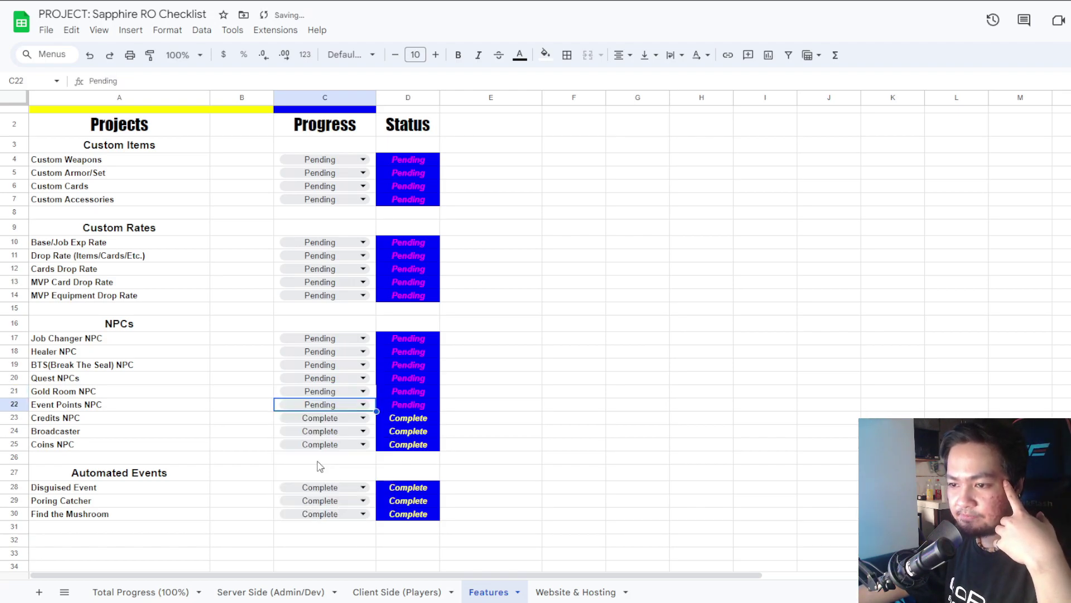
pyautogui.click(323, 418)
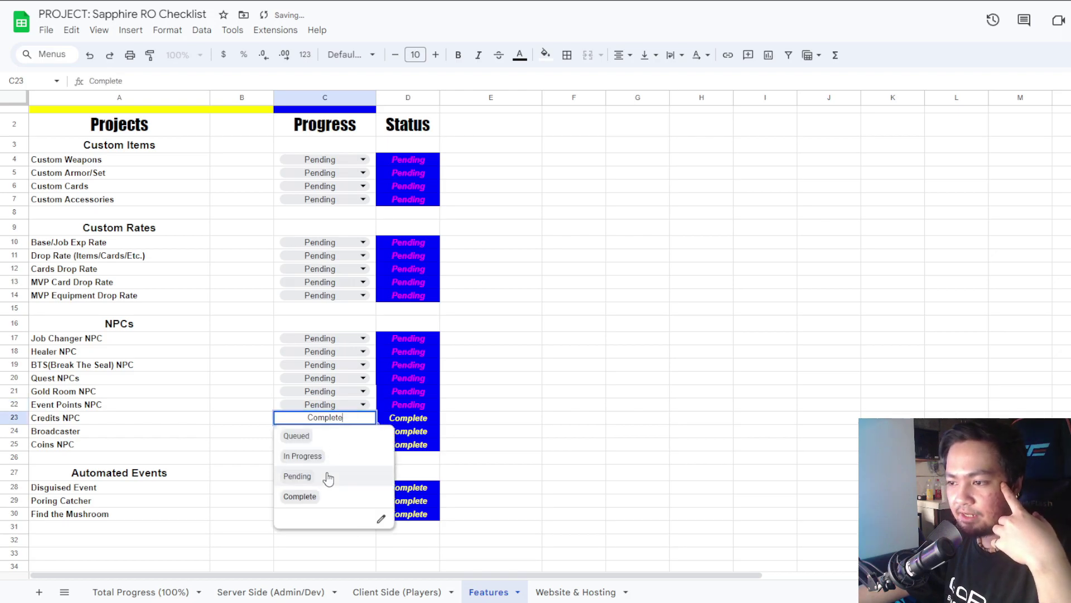
pyautogui.click(324, 477)
pyautogui.click(323, 431)
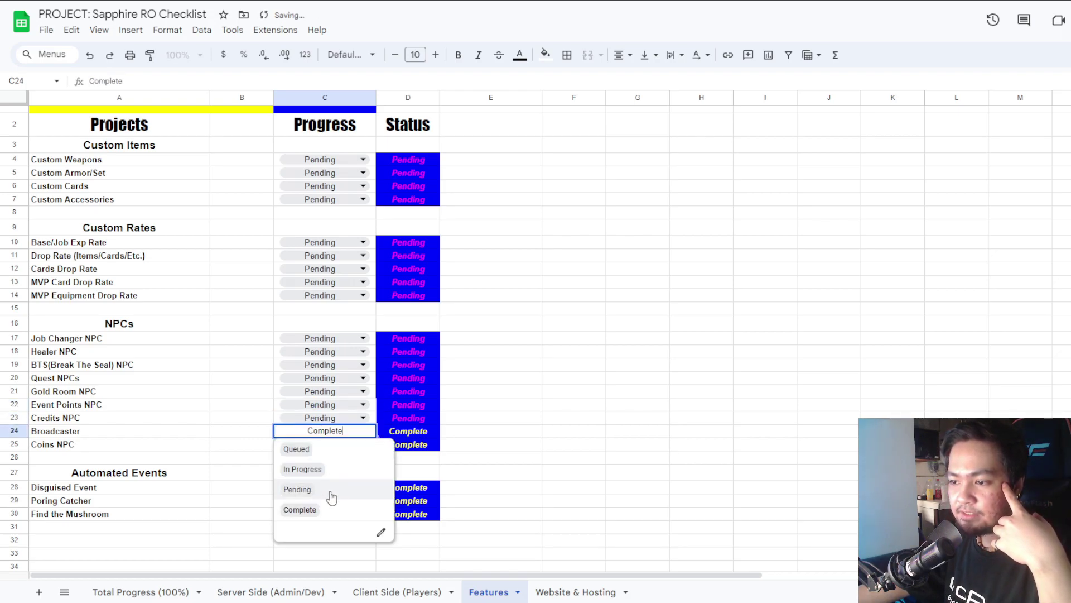
pyautogui.click(328, 489)
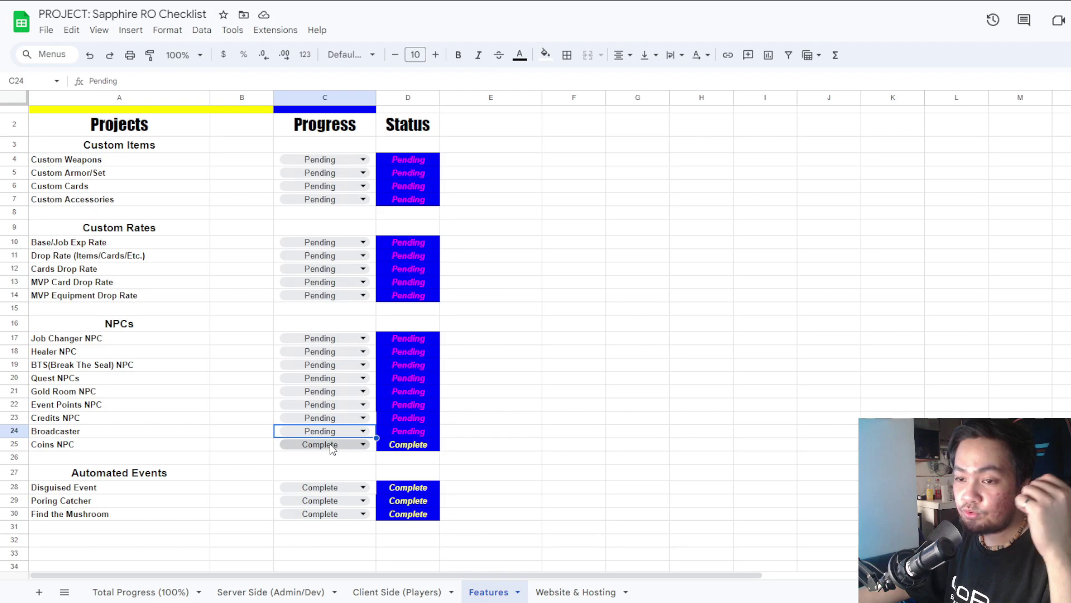
pyautogui.click(333, 445)
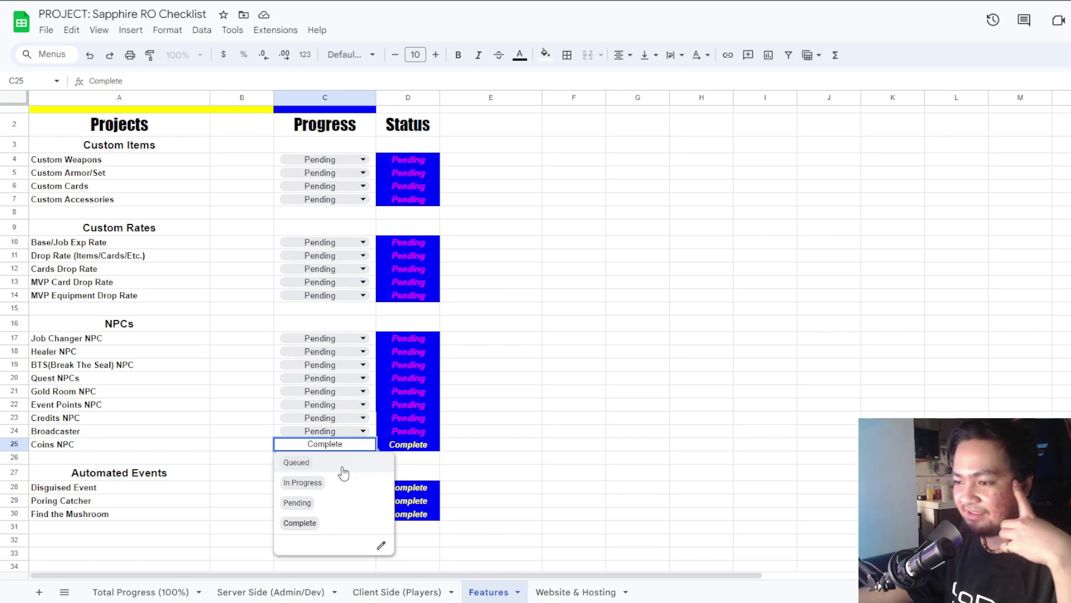
pyautogui.click(348, 506)
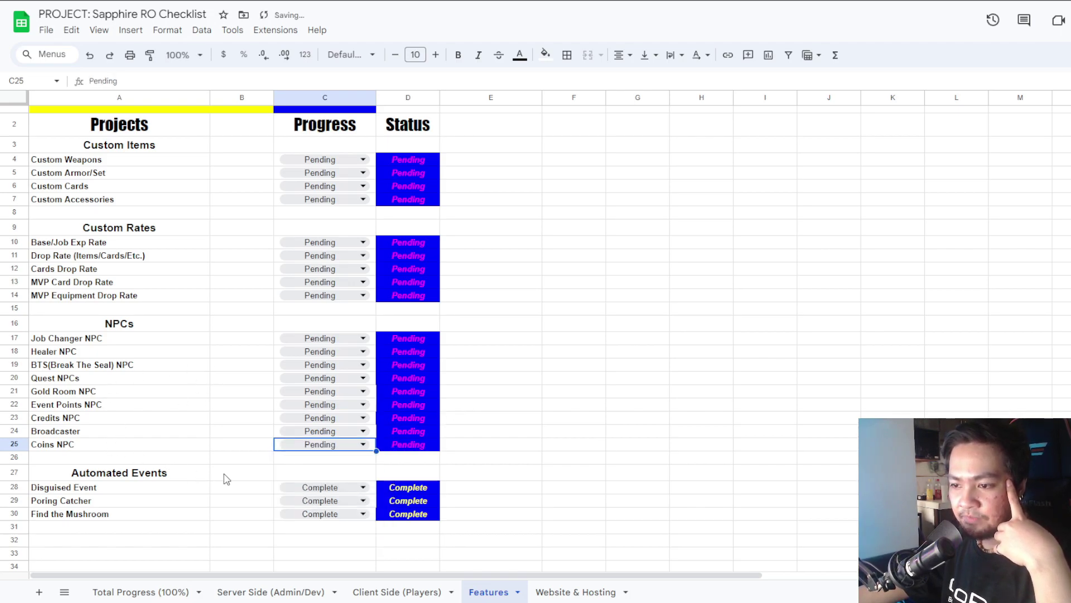
# Set Disguised Event, Poring Catcher and Find the Mushroom to Pending, then select A31.
pyautogui.click(302, 493)
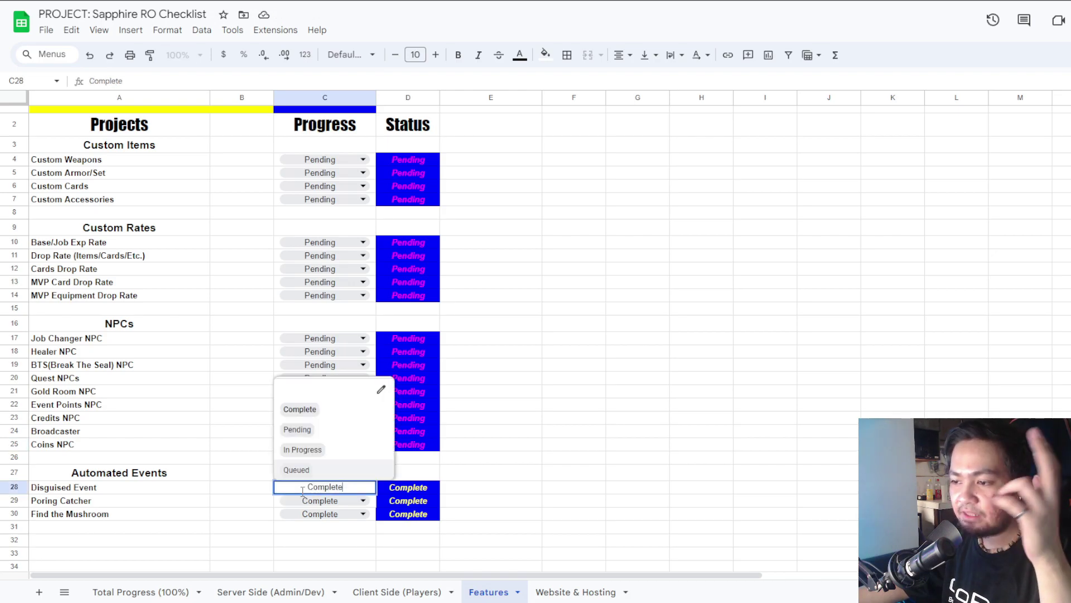
pyautogui.click(341, 436)
pyautogui.click(335, 501)
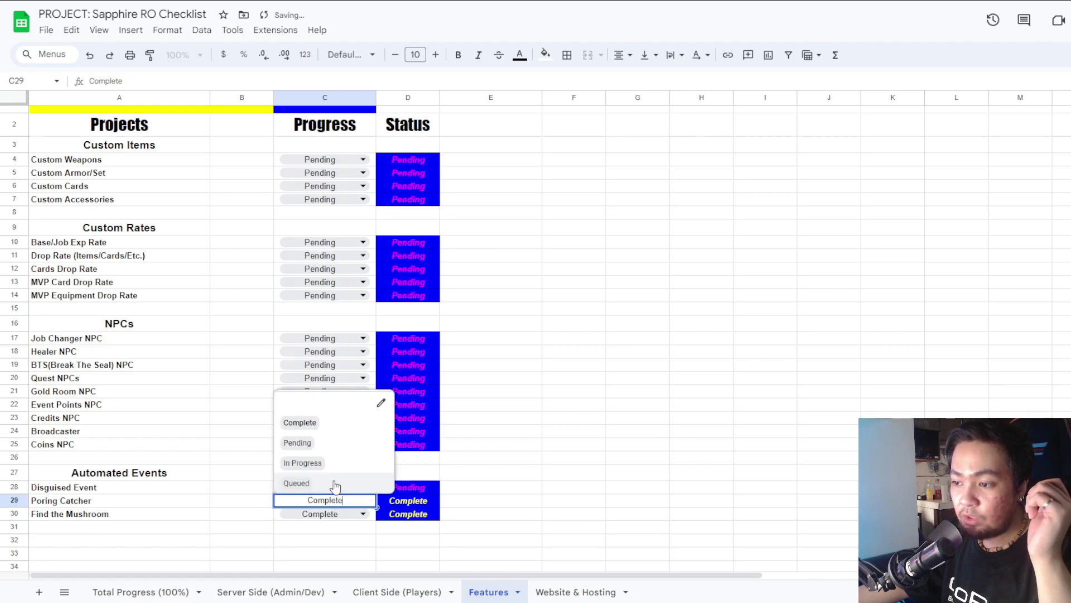
pyautogui.click(346, 444)
pyautogui.click(329, 514)
pyautogui.click(337, 457)
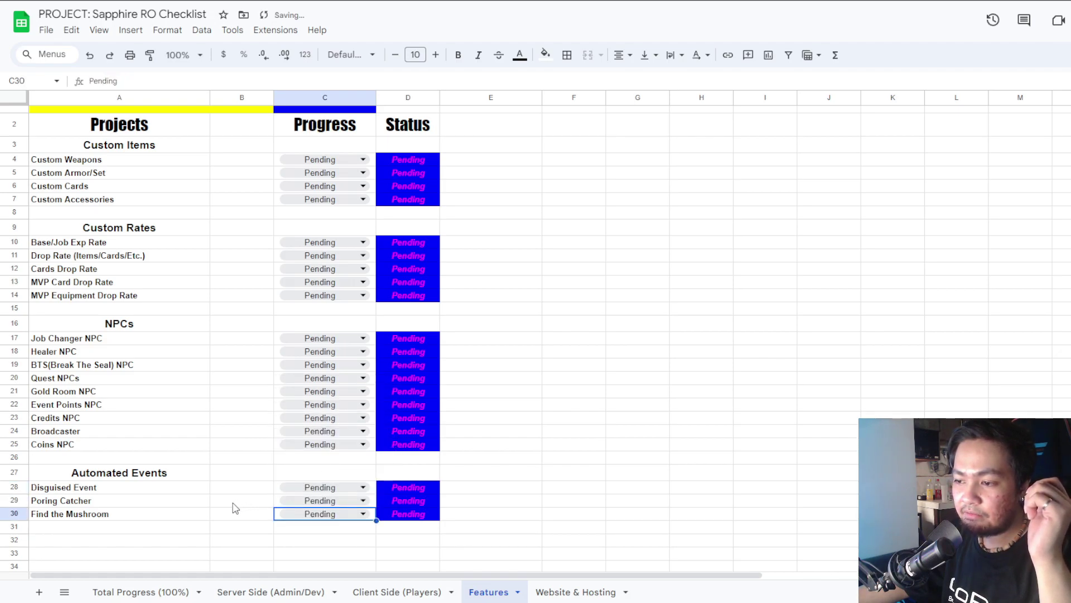
pyautogui.click(120, 527)
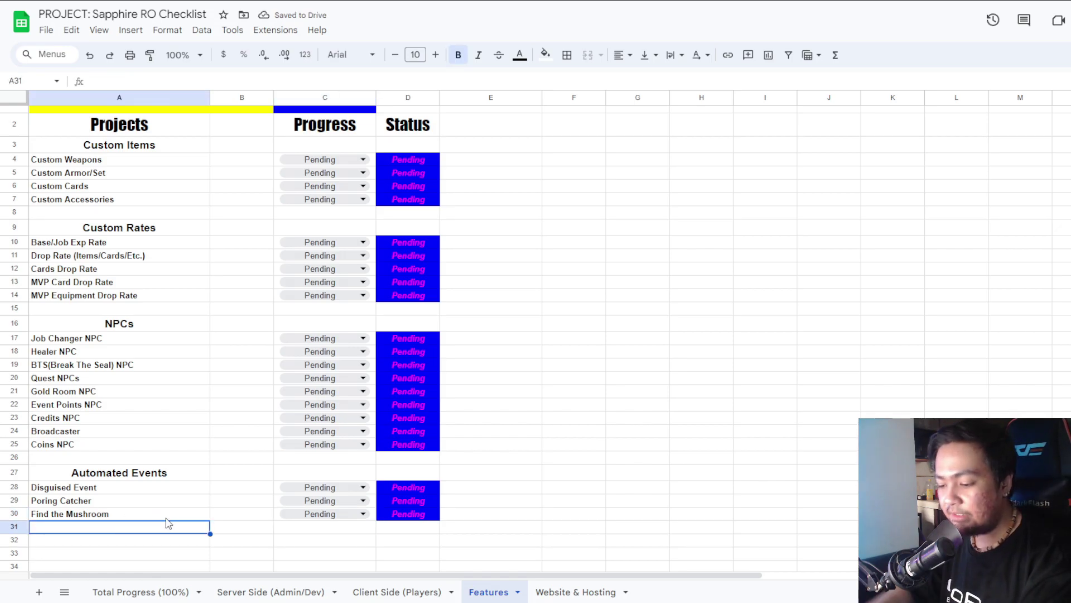
# Add a Dice item in A31 and give it row 30's Pending progress and status.
pyautogui.write('Dice')
pyautogui.press('Return')
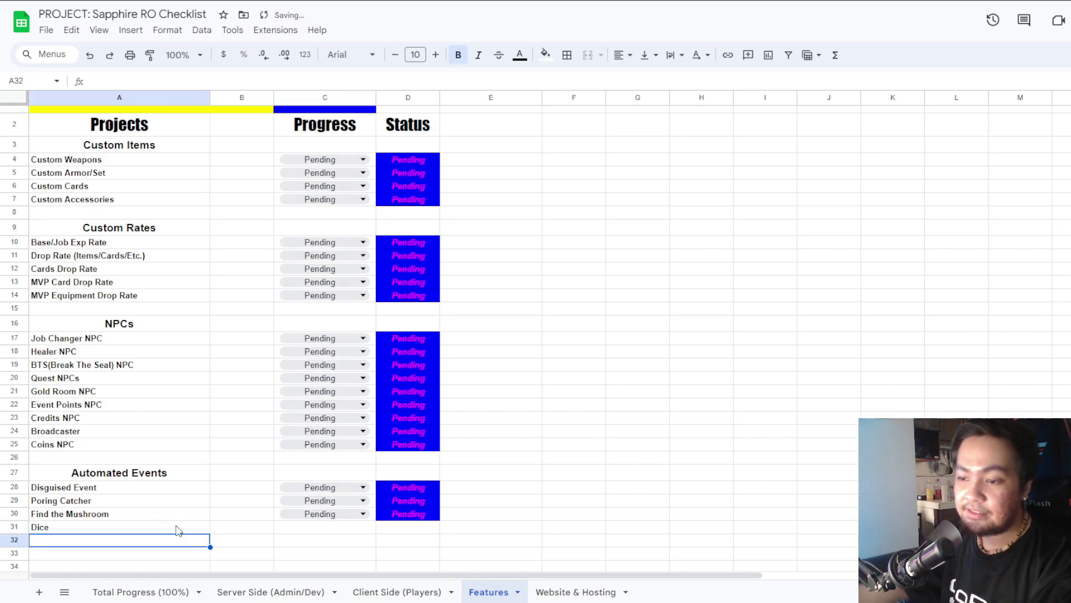
pyautogui.moveTo(270, 513); pyautogui.dragTo(336, 518)
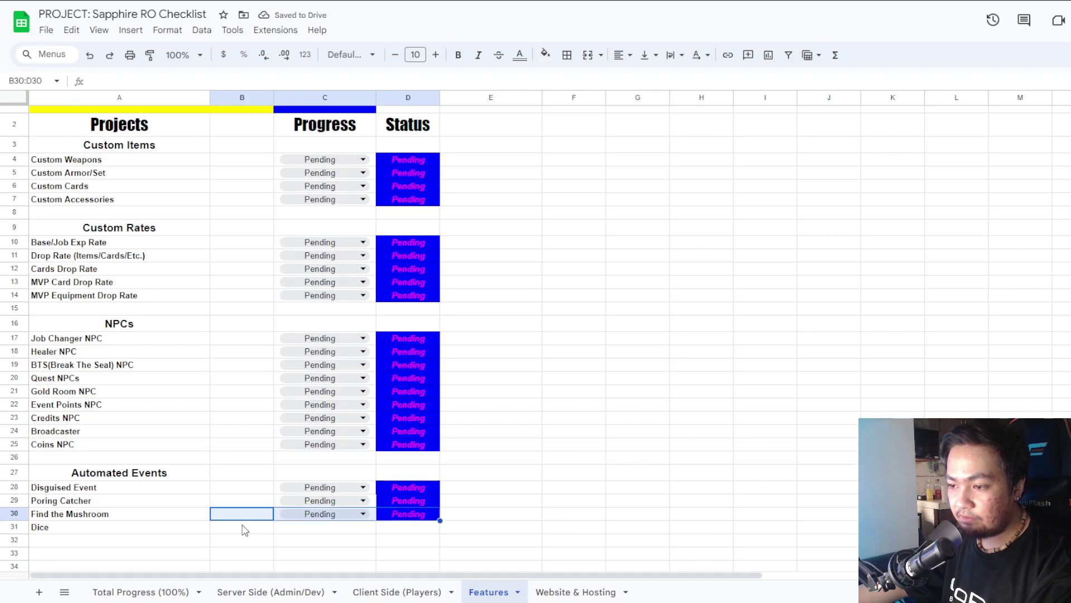
pyautogui.click(256, 502)
pyautogui.click(282, 516)
pyautogui.hotkey('shift', 'Right')
pyautogui.hotkey('ctrl', 'c')
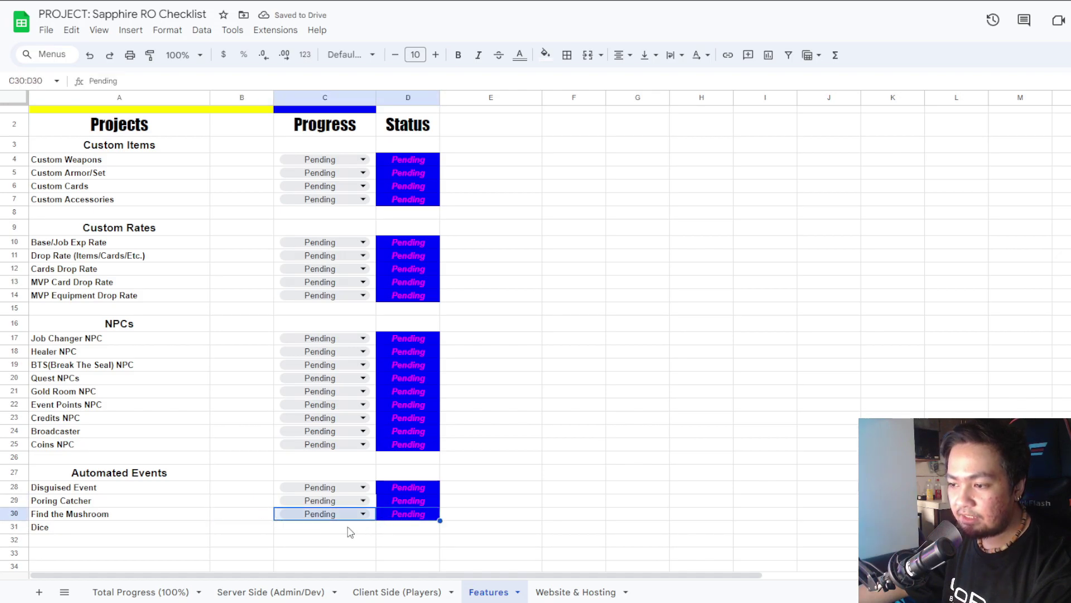
pyautogui.click(322, 530)
pyautogui.hotkey('ctrl', 'v')
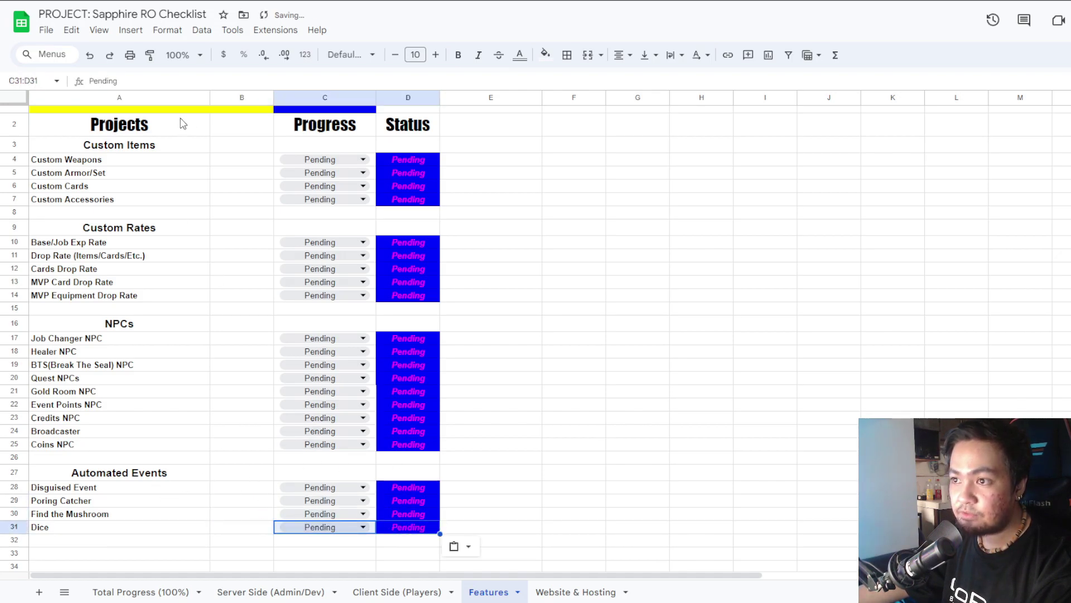
# Extend C1's PERCENTIF range from D28:D30 to D28:D31 so Server Features reads 0.00%.
pyautogui.scroll(-5, 436, 248)
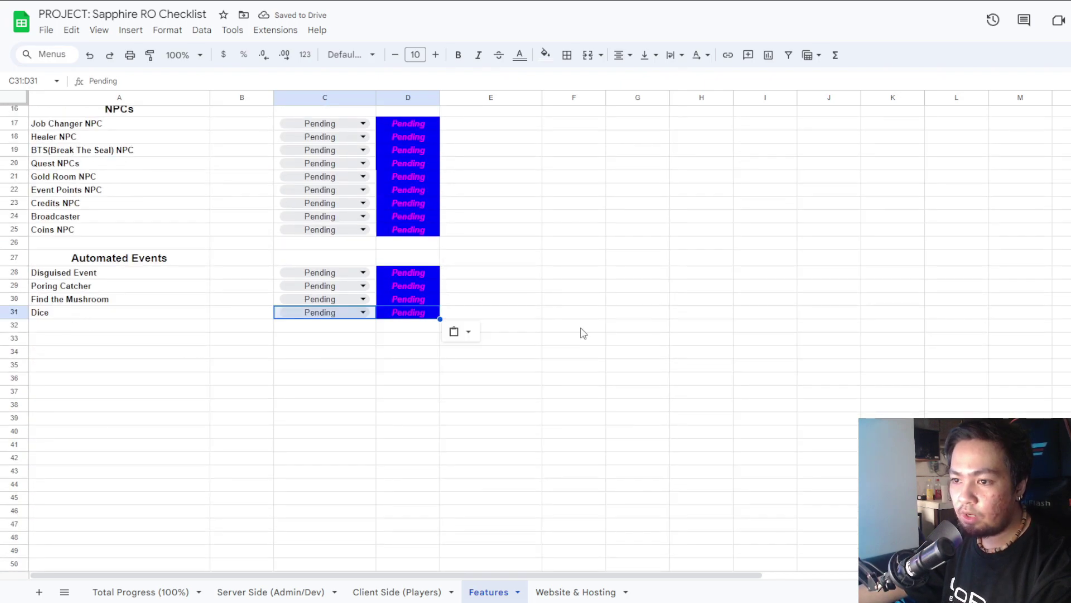
pyautogui.scroll(5, 229, 310)
pyautogui.click(323, 146)
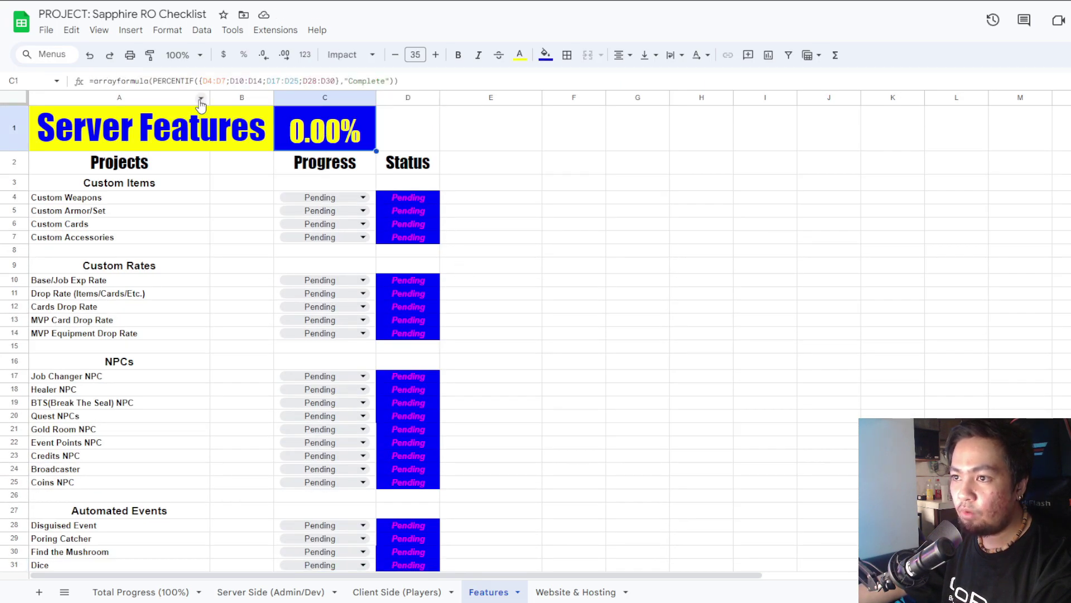
pyautogui.press('Return')
pyautogui.click(516, 110)
pyautogui.press('BackSpace')
pyautogui.write('1')
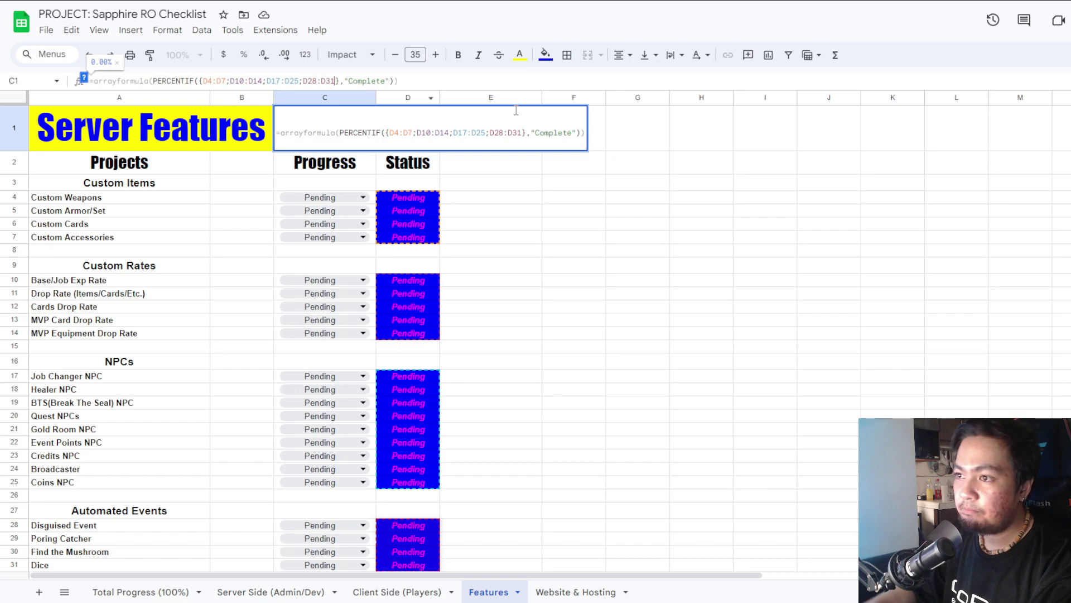
pyautogui.press('Return')
pyautogui.click(353, 124)
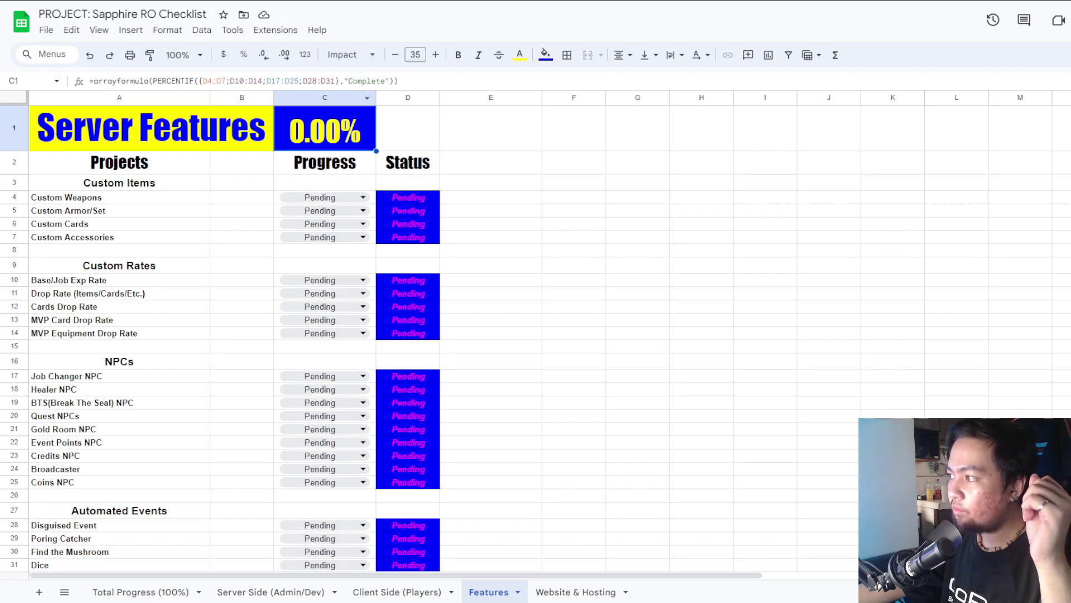
pyautogui.scroll(-1, 602, 311)
pyautogui.scroll(1, 602, 313)
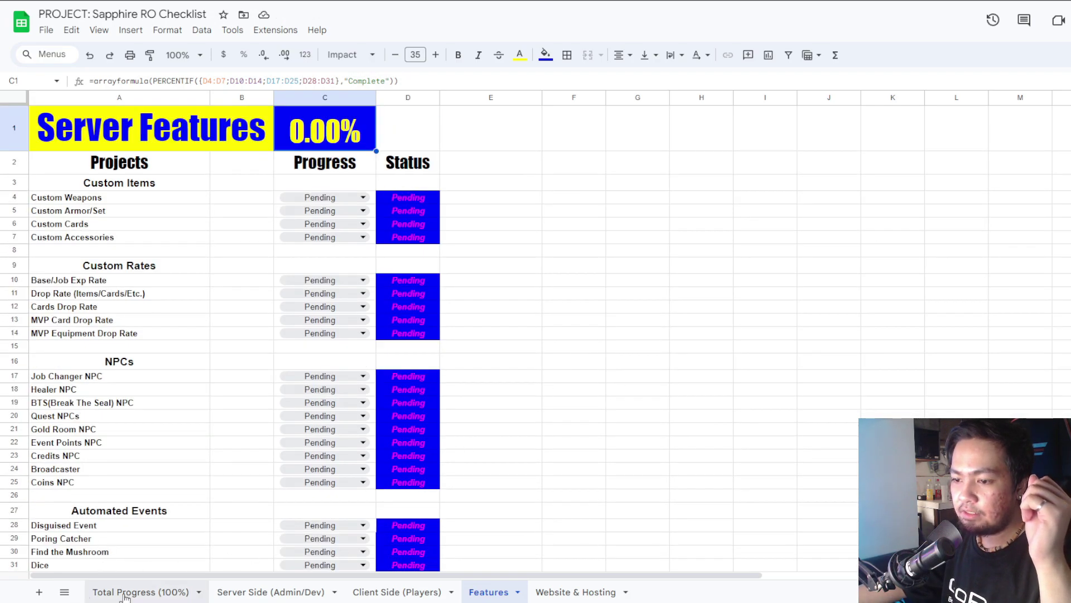
# View the Total Progress sheet, then review Client Side (Players) statuses, leaving Translation In Progress.
pyautogui.click(112, 591)
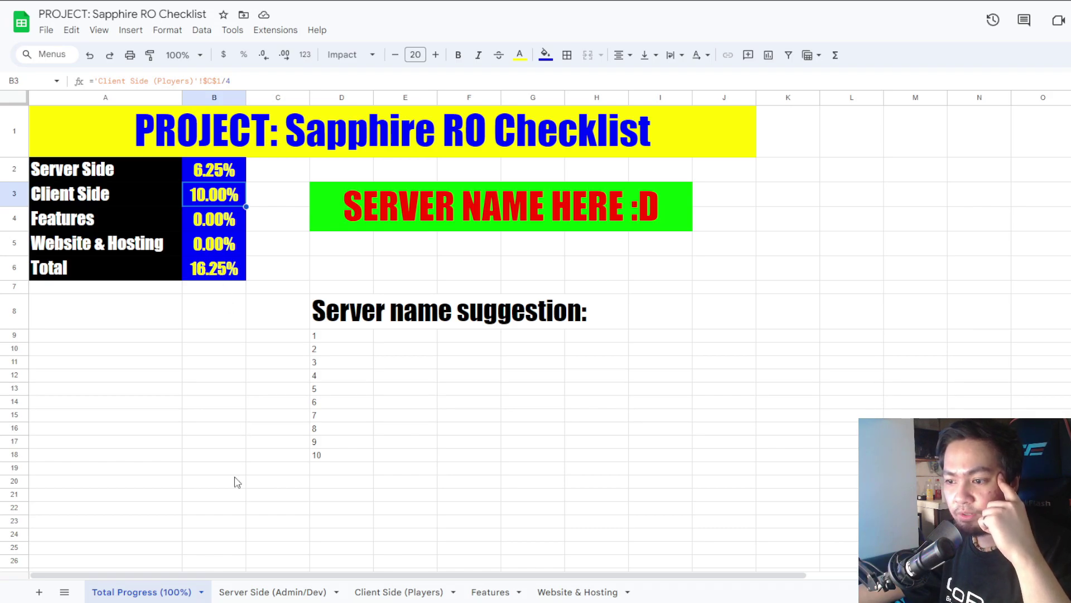
pyautogui.click(372, 592)
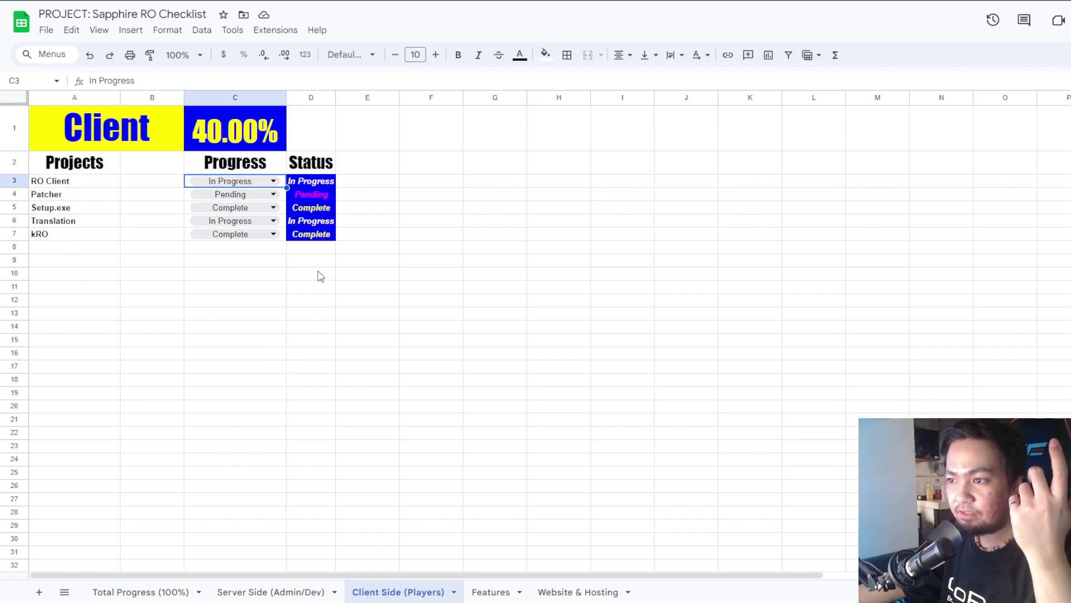
pyautogui.doubleClick(248, 222)
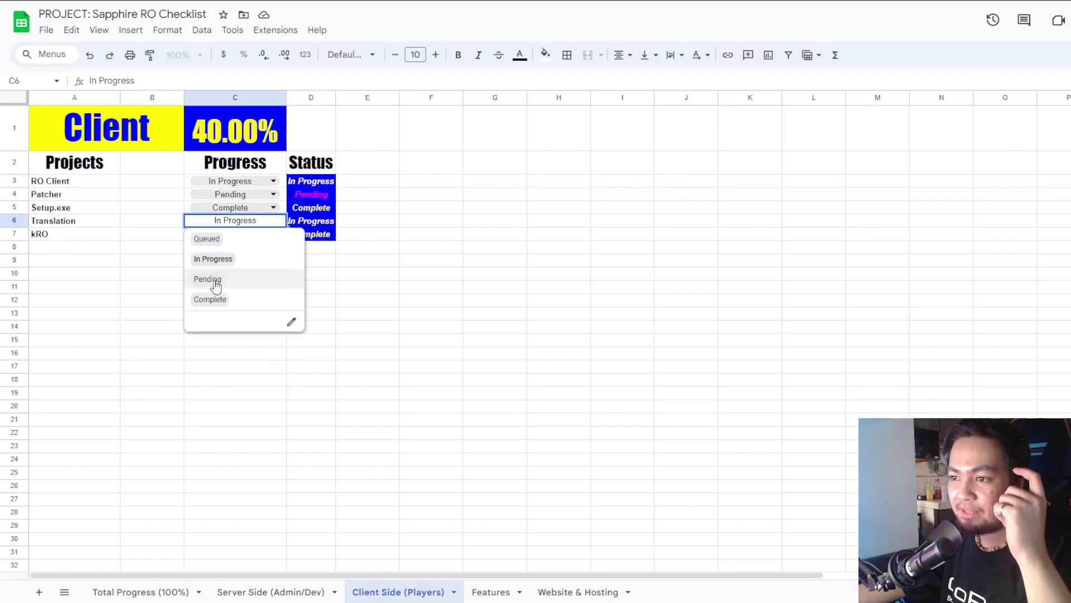
pyautogui.click(99, 253)
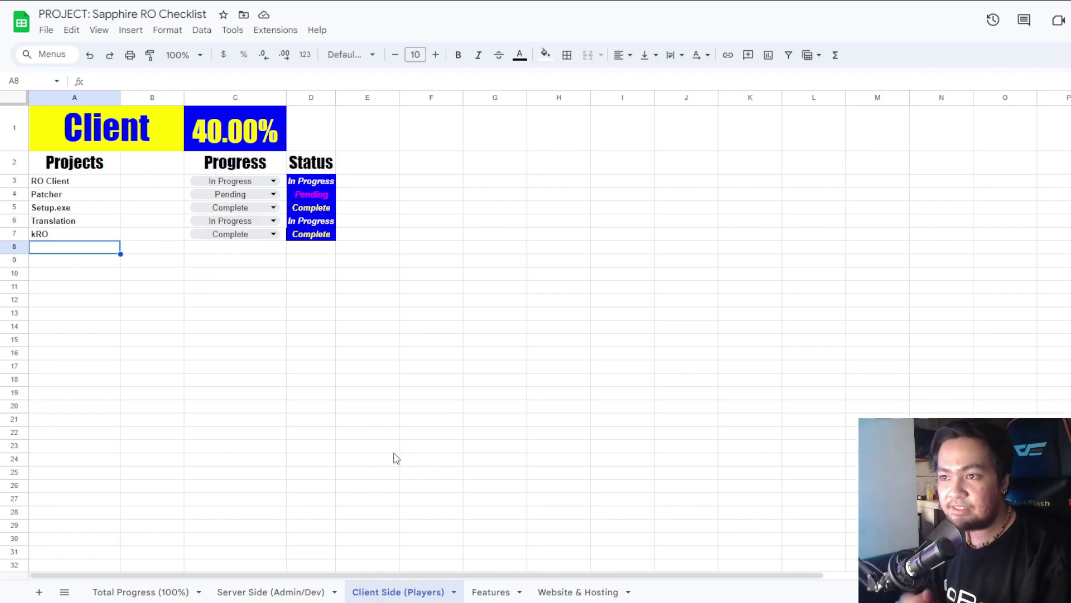
# Switch to the Server Side (Admin/Dev) sheet, then log in to SapphireRO with the account credentials.
pyautogui.click(258, 592)
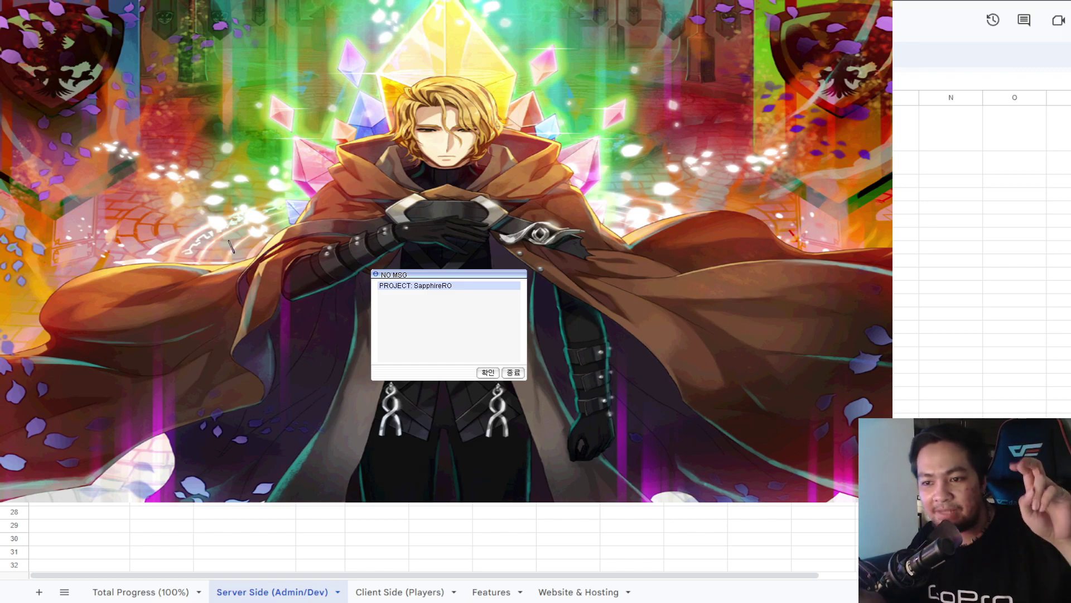
pyautogui.press('Return')
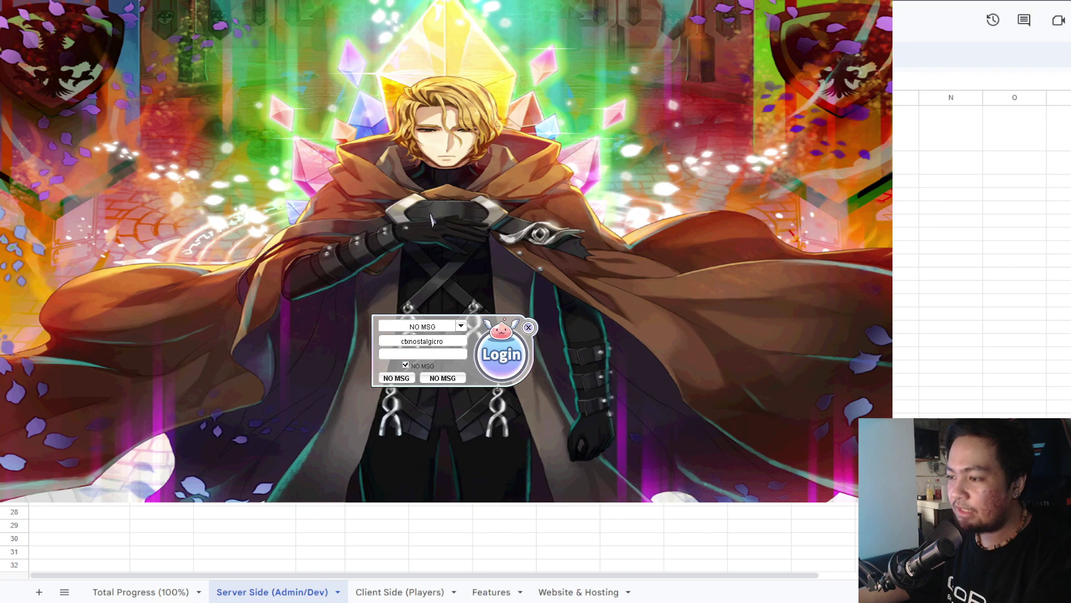
pyautogui.write('ragnarok')
pyautogui.press('Tab')
pyautogui.write('ragnarok')
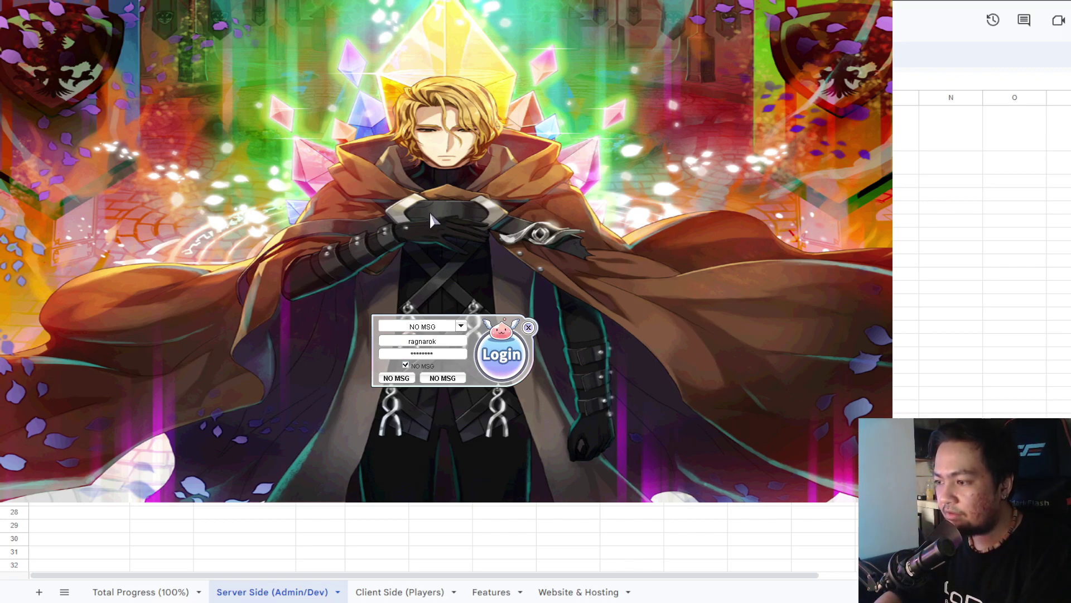
pyautogui.press('Return')
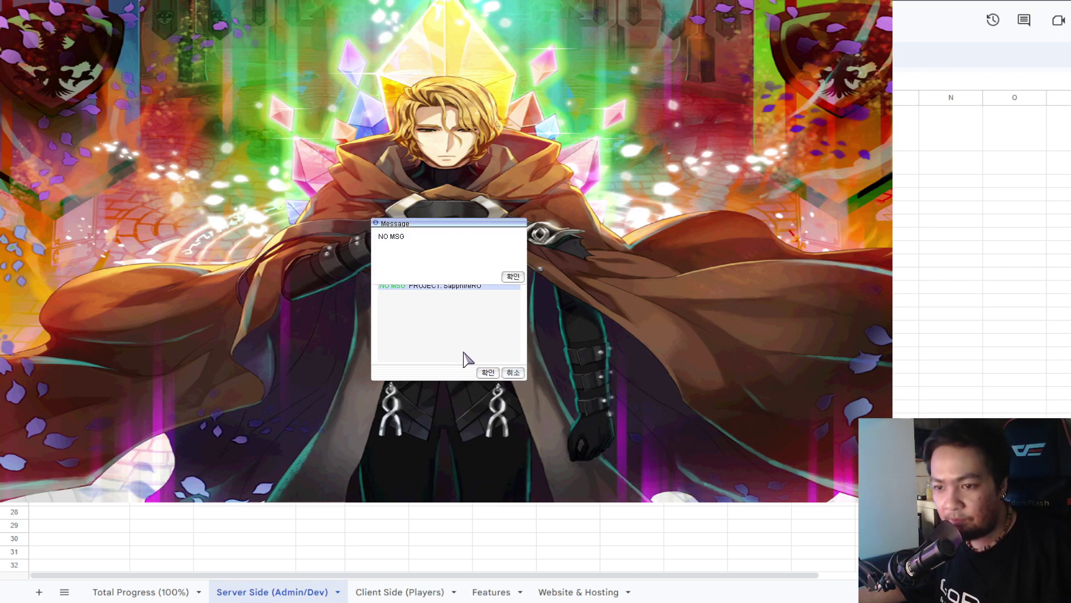
# Clear the server notices and enter the town with the Admin character.
pyautogui.click(512, 277)
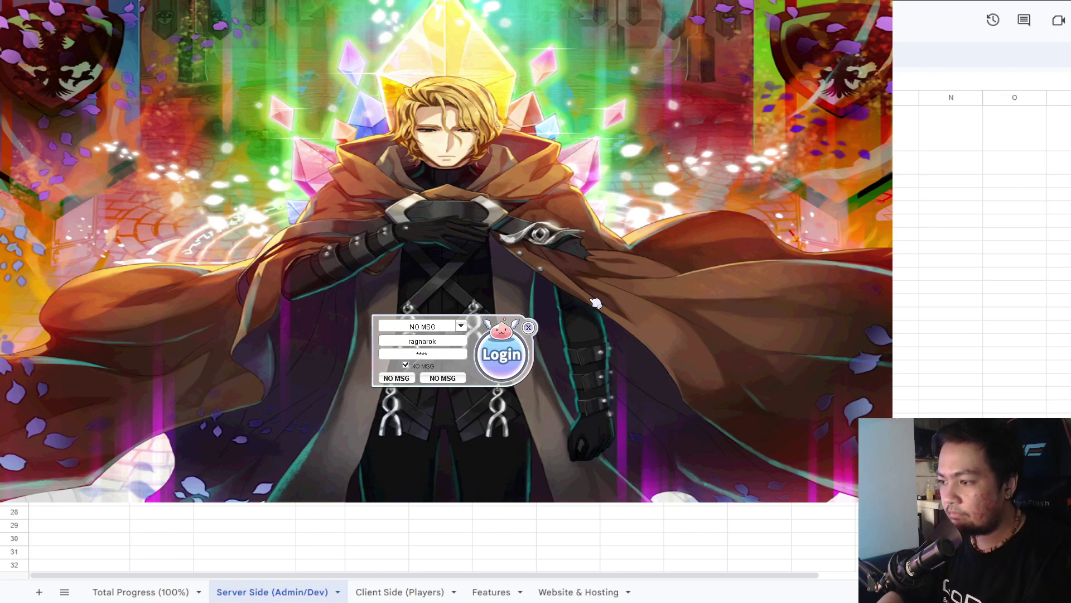
pyautogui.press('Return')
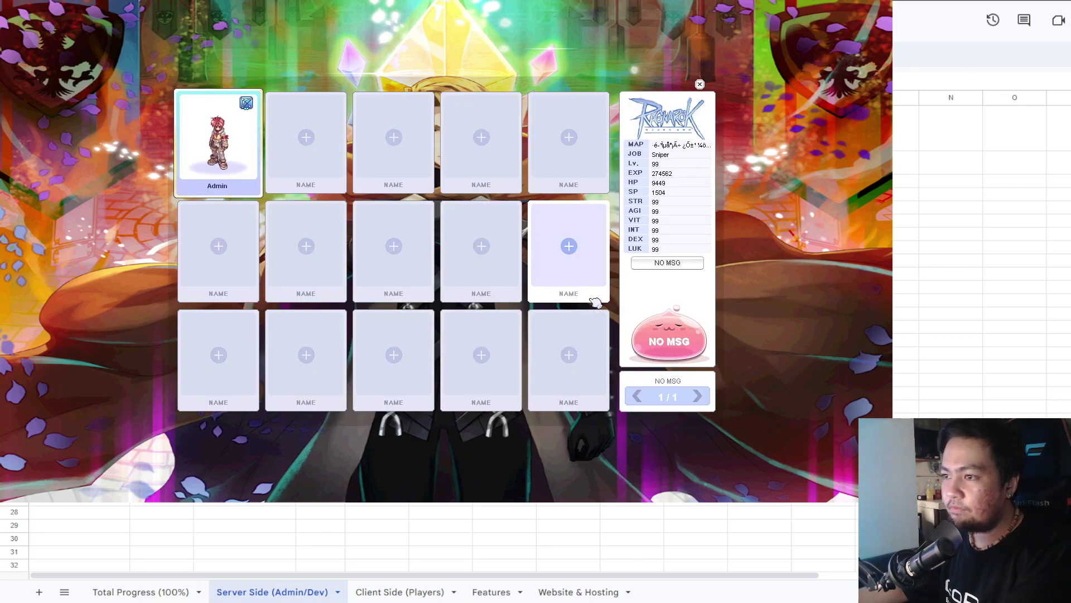
pyautogui.press('Return')
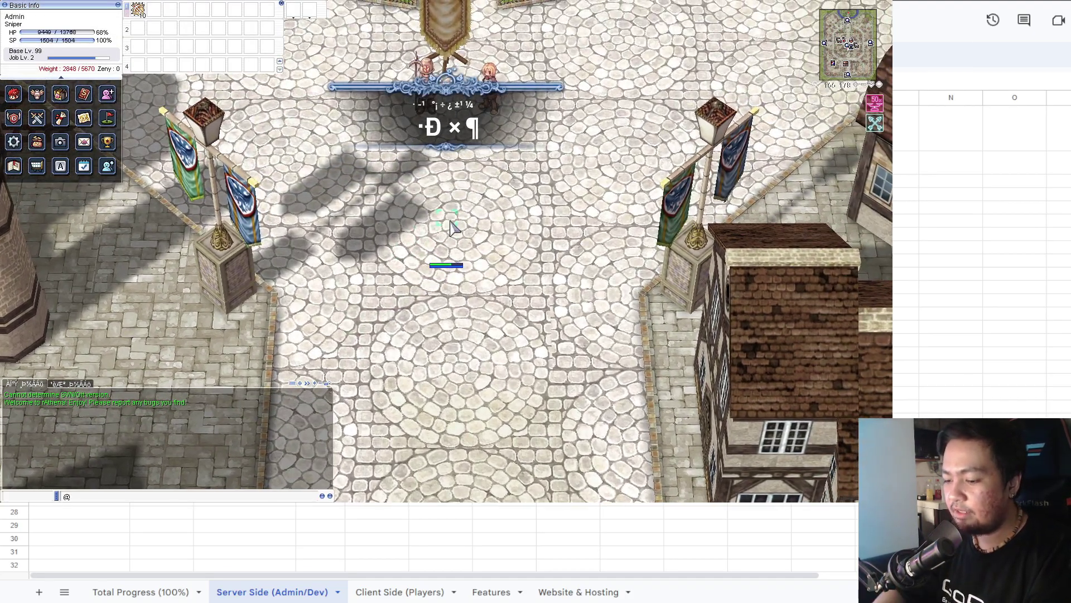
# Make the Admin visible, walk toward the fountain, and inspect the equipped +10 armor.
pyautogui.press('Return')
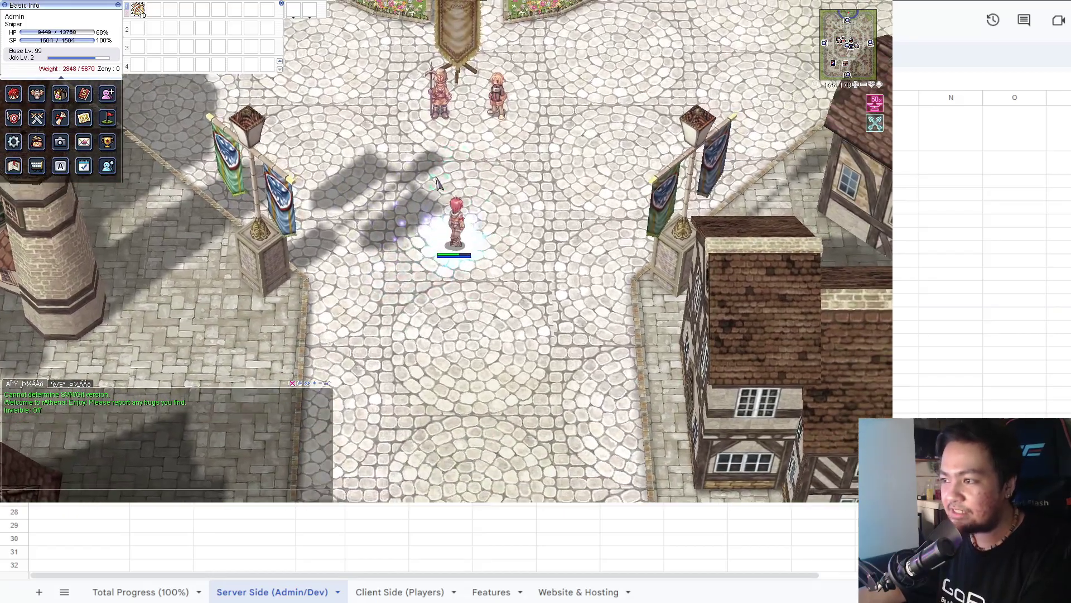
pyautogui.click(438, 183)
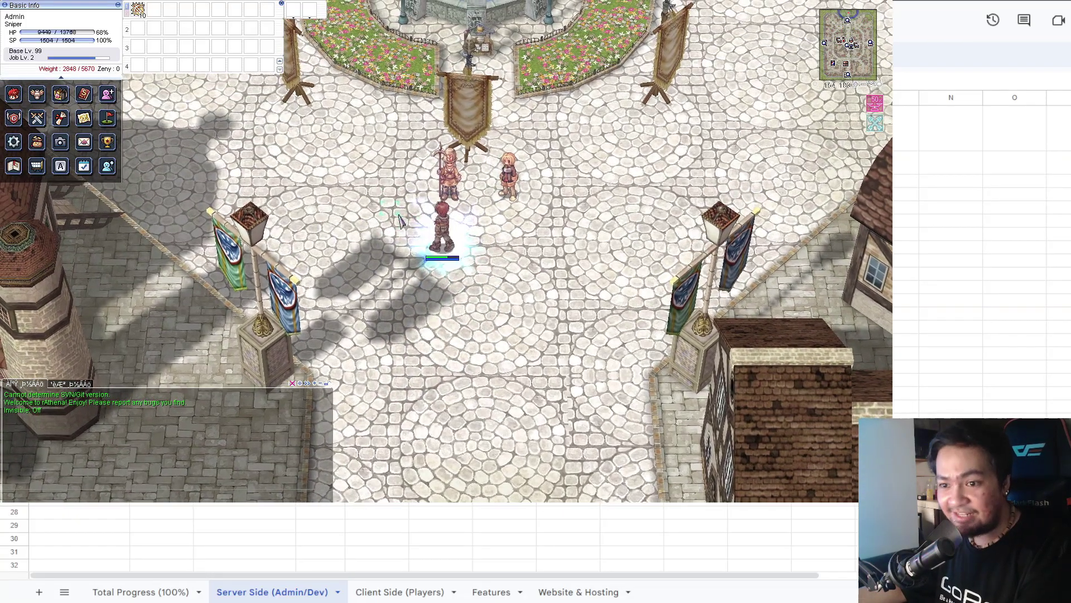
pyautogui.click(410, 231)
pyautogui.hotkey('alt', 'q')
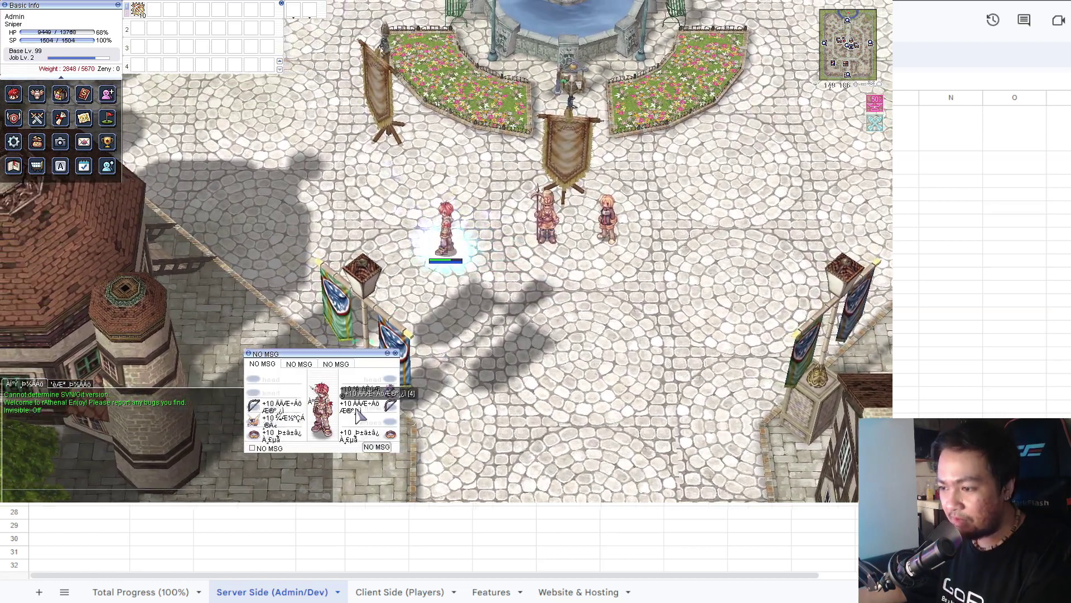
pyautogui.rightClick(393, 389)
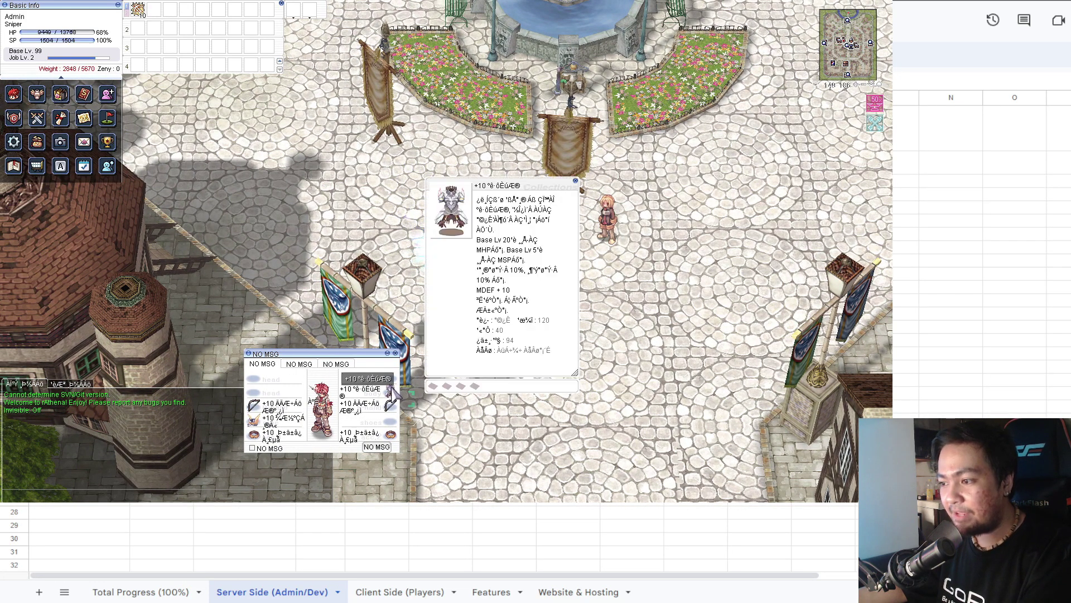
pyautogui.click(577, 180)
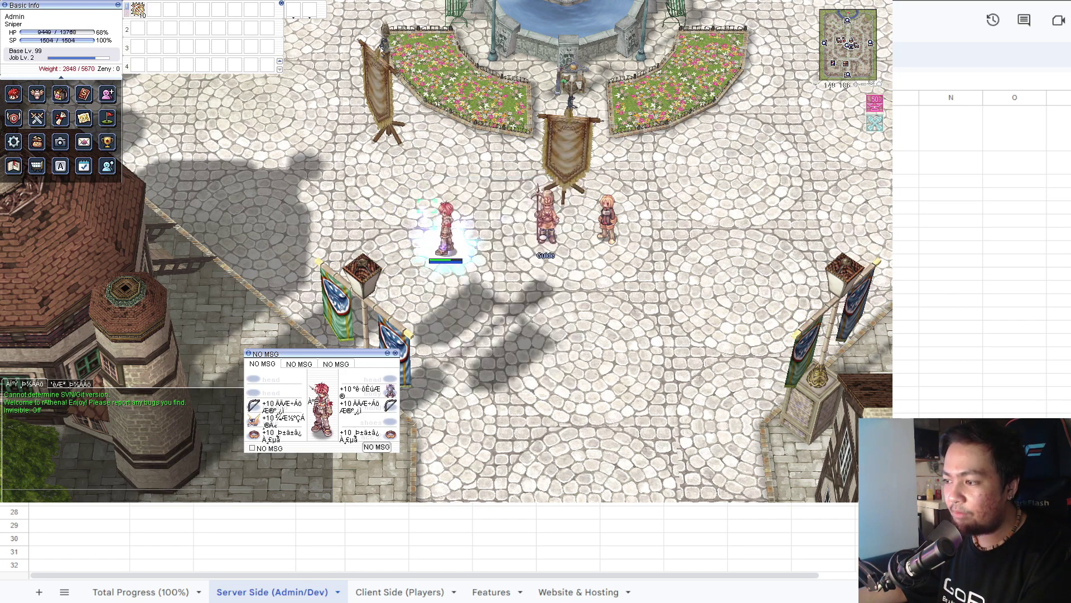
pyautogui.hotkey('alt', 'q')
# Check the status window and browse the first-job, second-job and Teleport skill pages.
pyautogui.hotkey('alt', 'a')
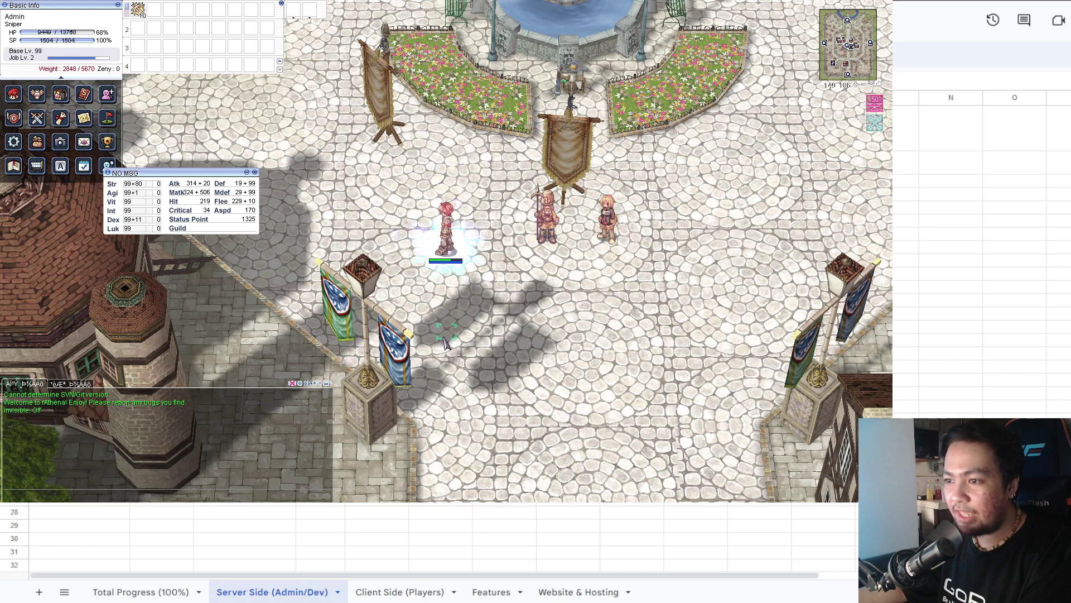
pyautogui.hotkey('alt', 'a')
pyautogui.hotkey('alt', 's')
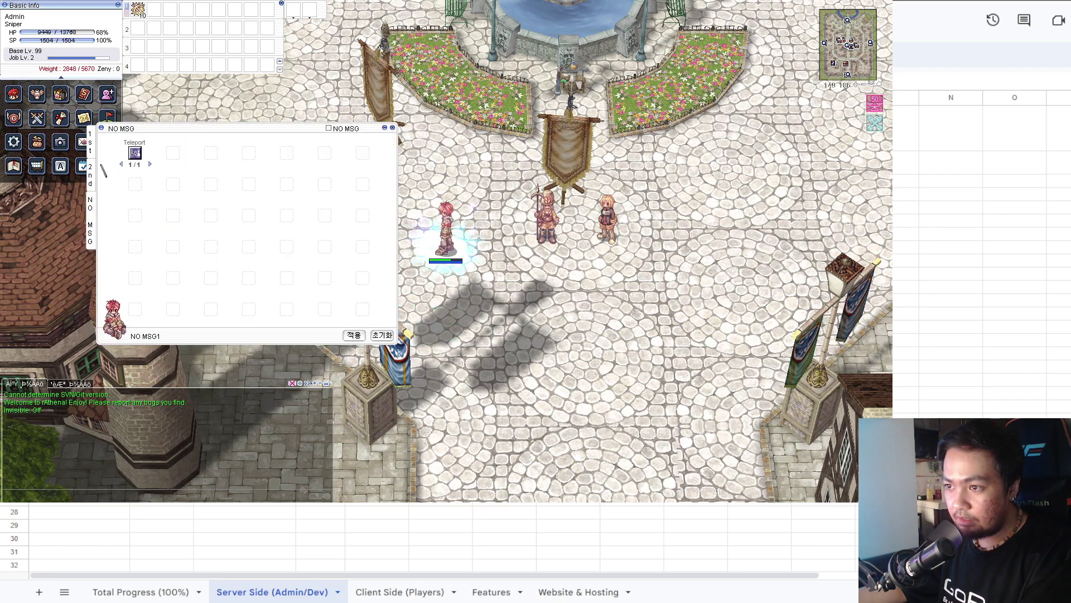
pyautogui.click(94, 146)
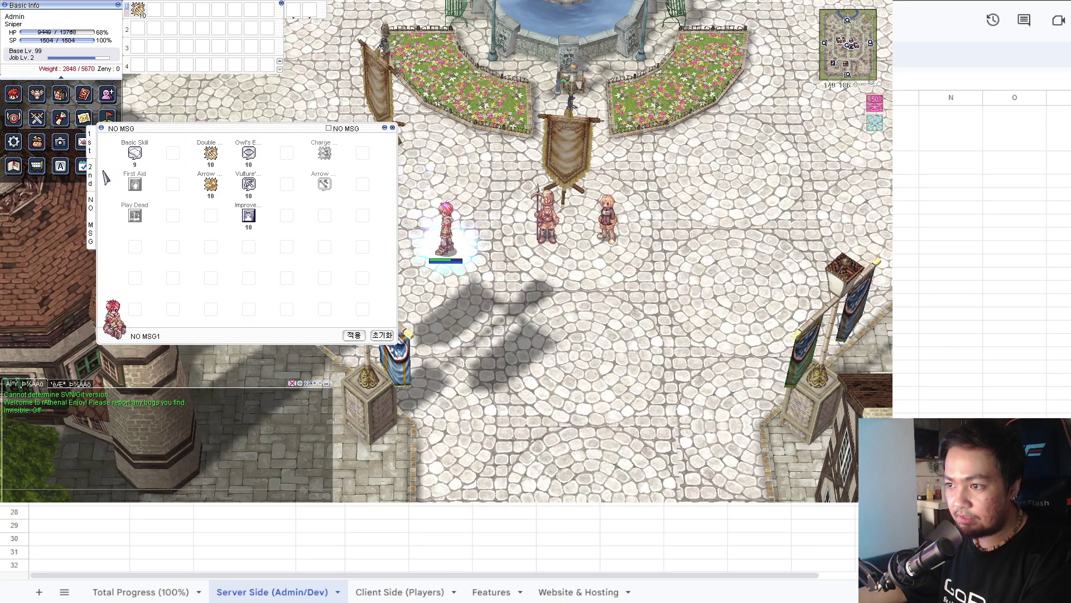
pyautogui.click(95, 176)
pyautogui.click(94, 215)
pyautogui.hotkey('alt', 's')
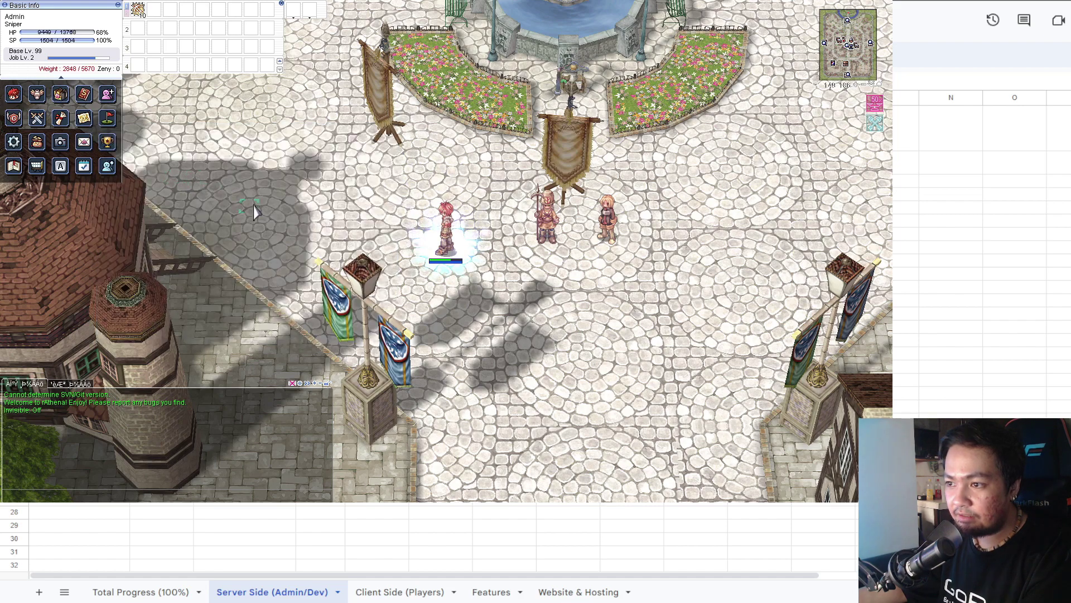
# Compare the inventory bow with the equipped bow, then walk down and right.
pyautogui.hotkey('alt', 'q')
pyautogui.hotkey('alt', 'q')
pyautogui.hotkey('alt', 'e')
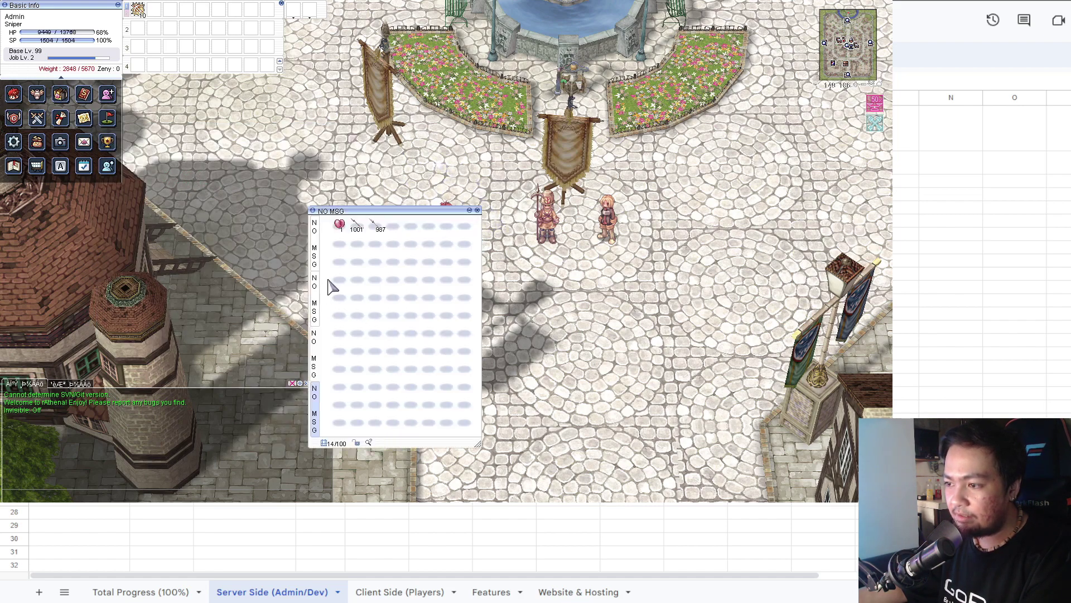
pyautogui.click(315, 285)
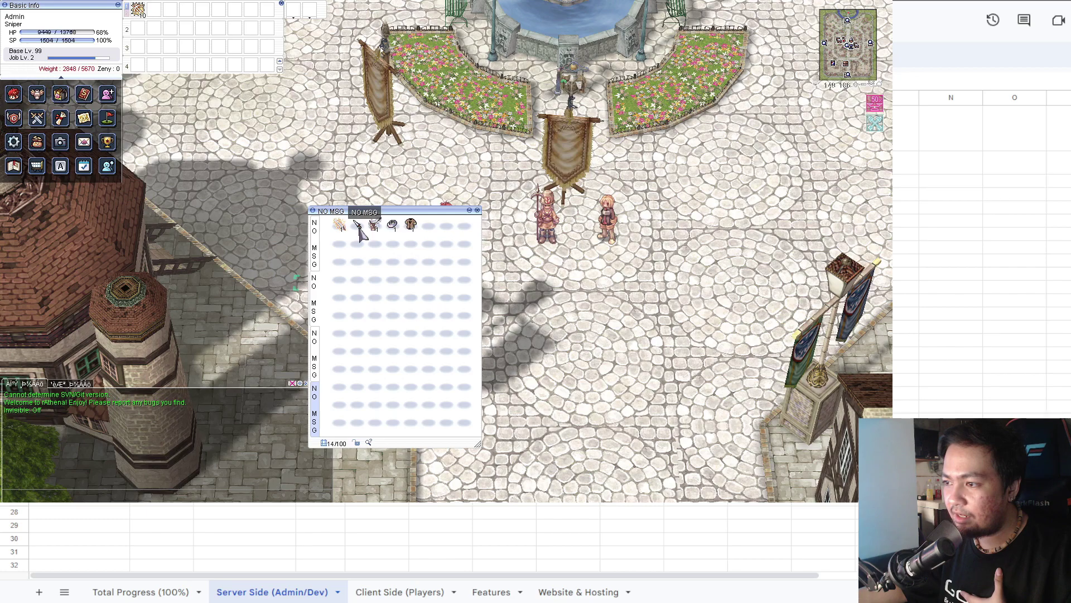
pyautogui.rightClick(338, 230)
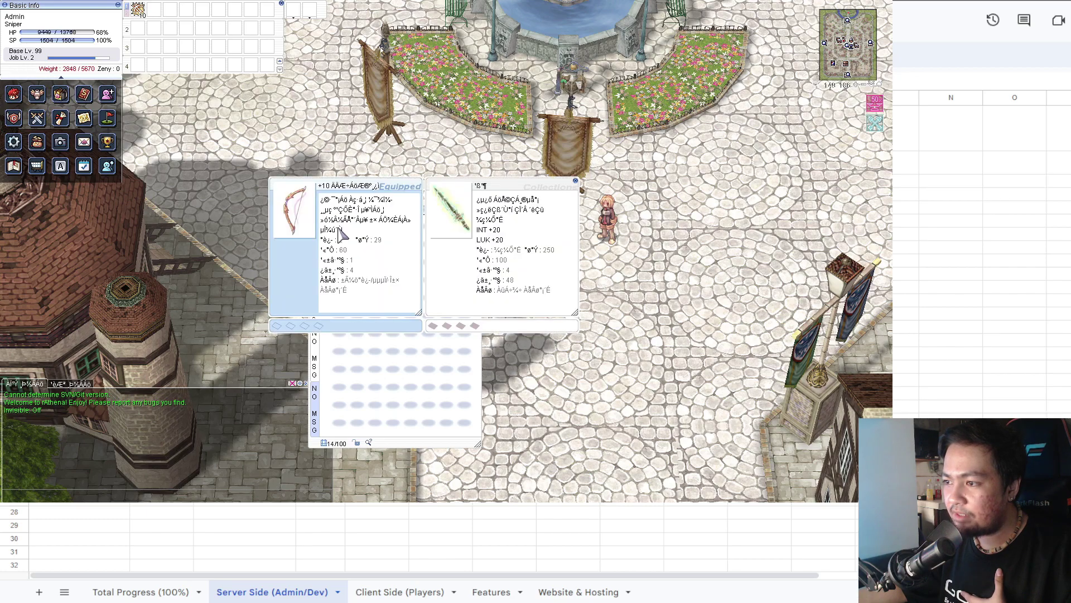
pyautogui.click(576, 182)
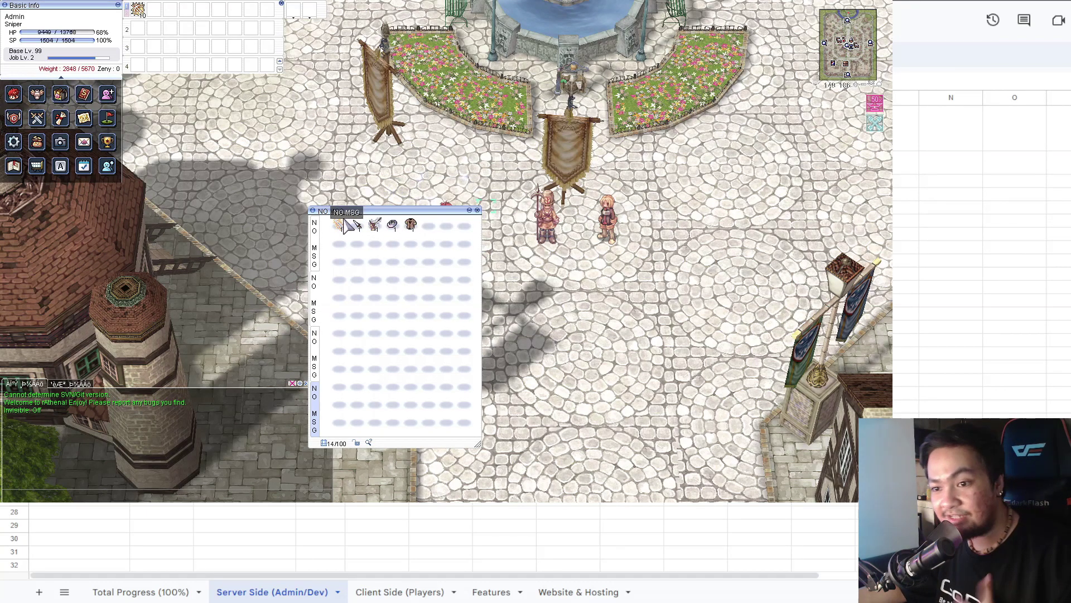
pyautogui.hotkey('alt', 'e')
pyautogui.click(583, 341)
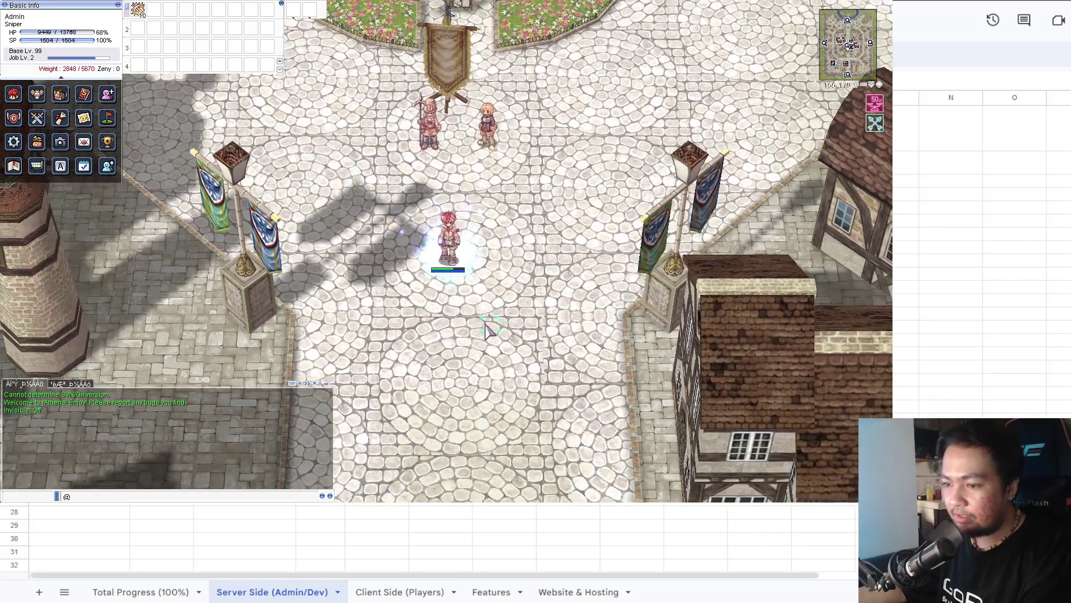
pyautogui.press('Return')
pyautogui.write('@hide')
pyautogui.press('Return')
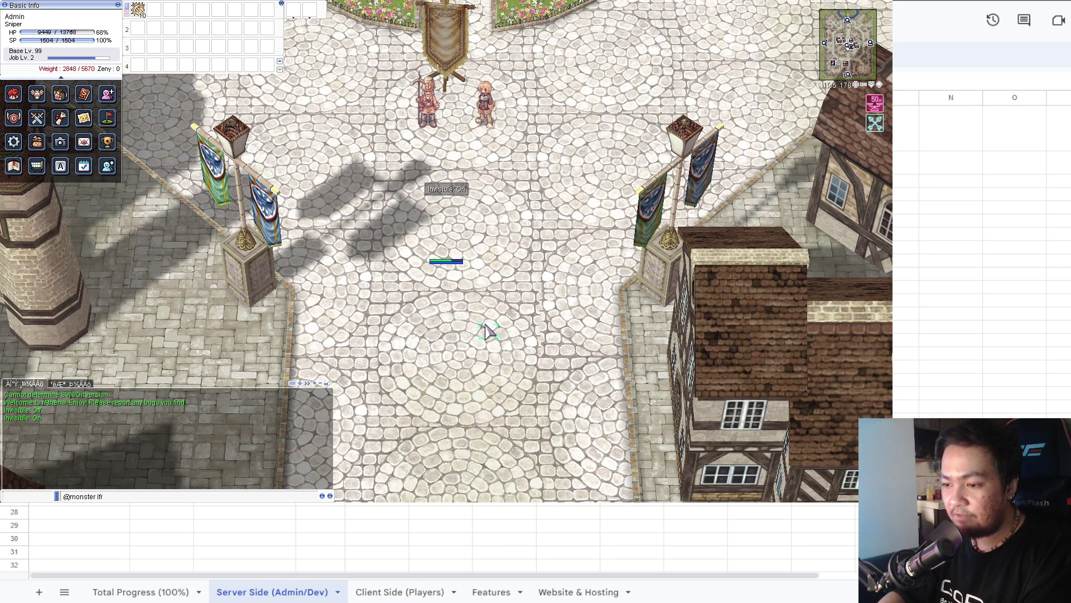
pyautogui.write('@monster ifr')
pyautogui.press('Return')
pyautogui.write('@killmonster')
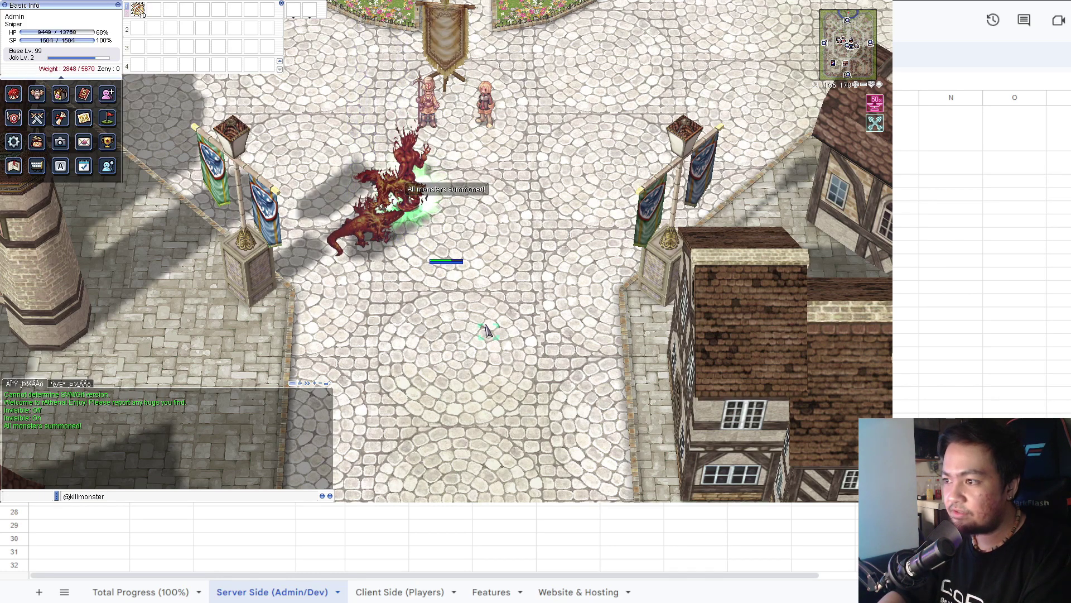
pyautogui.press('Return')
pyautogui.press('Return')
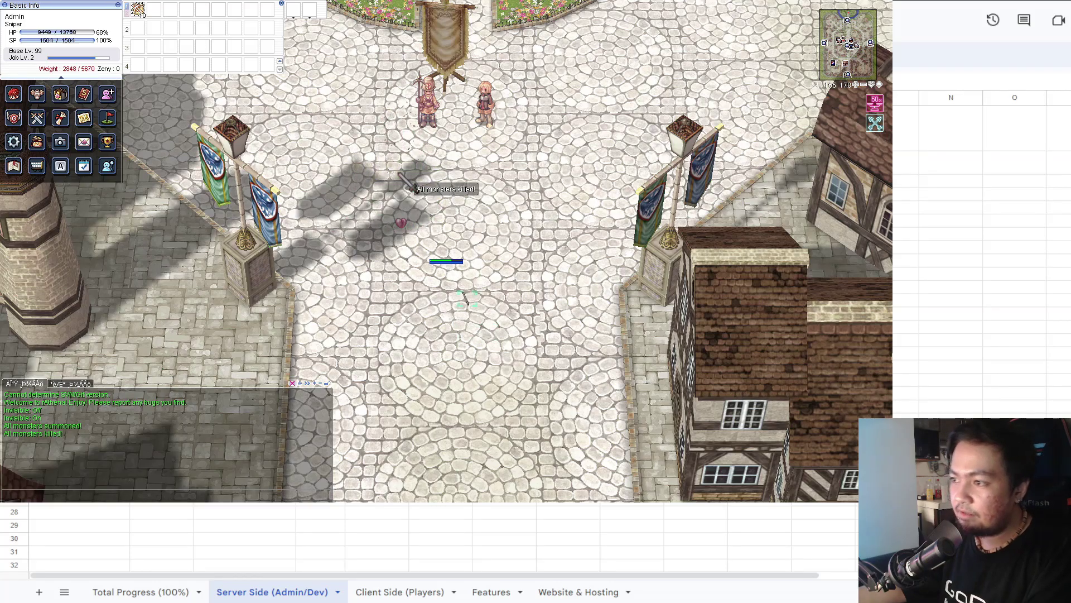
pyautogui.press('Return')
pyautogui.write('@mi')
pyautogui.write(' ifrit')
pyautogui.press('Return')
pyautogui.press('Return')
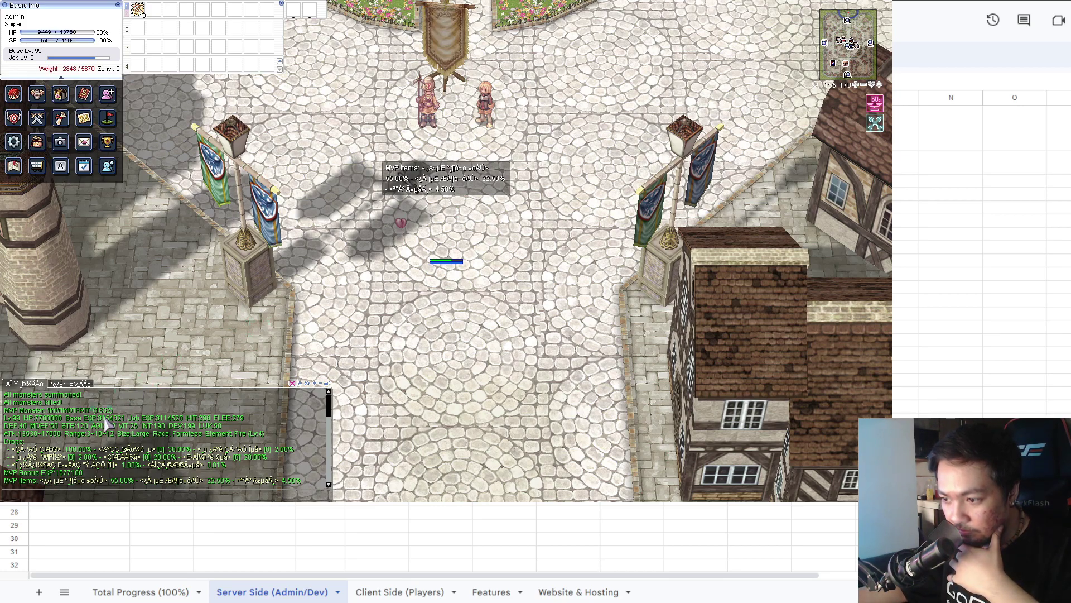
pyautogui.click(181, 477)
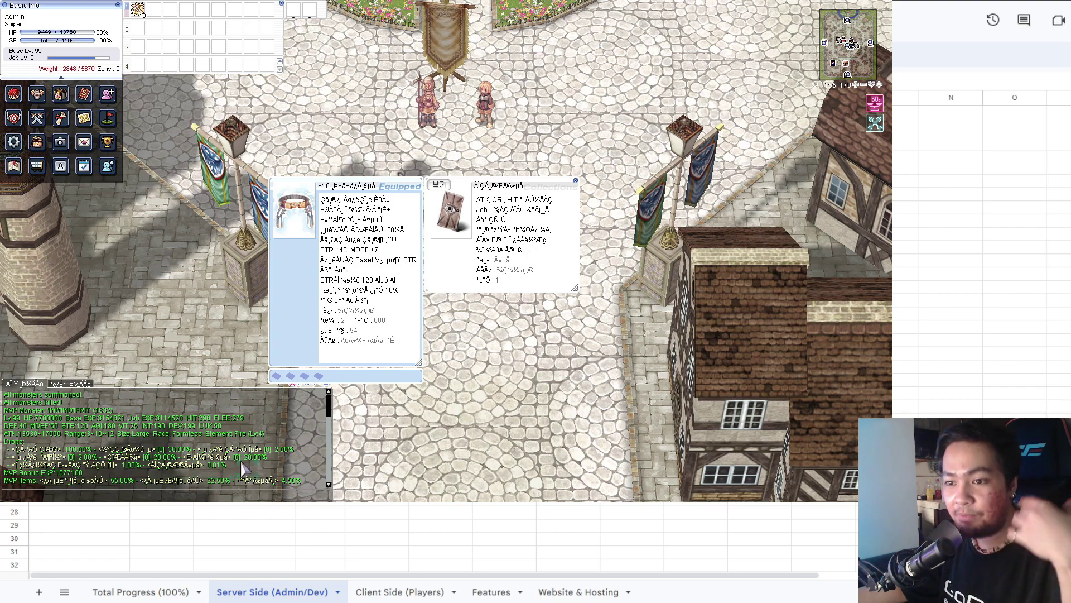
pyautogui.click(575, 182)
pyautogui.press('Return')
pyautogui.write('@rates')
pyautogui.press('Return')
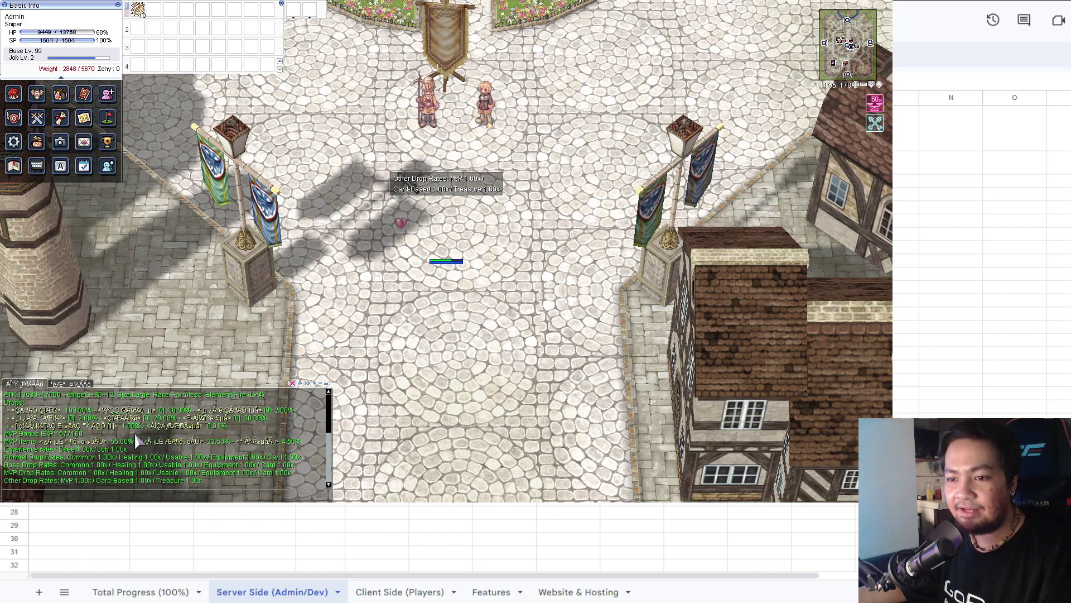
# Inspect the box and book MVP drop items, then walk a little north.
pyautogui.click(335, 196)
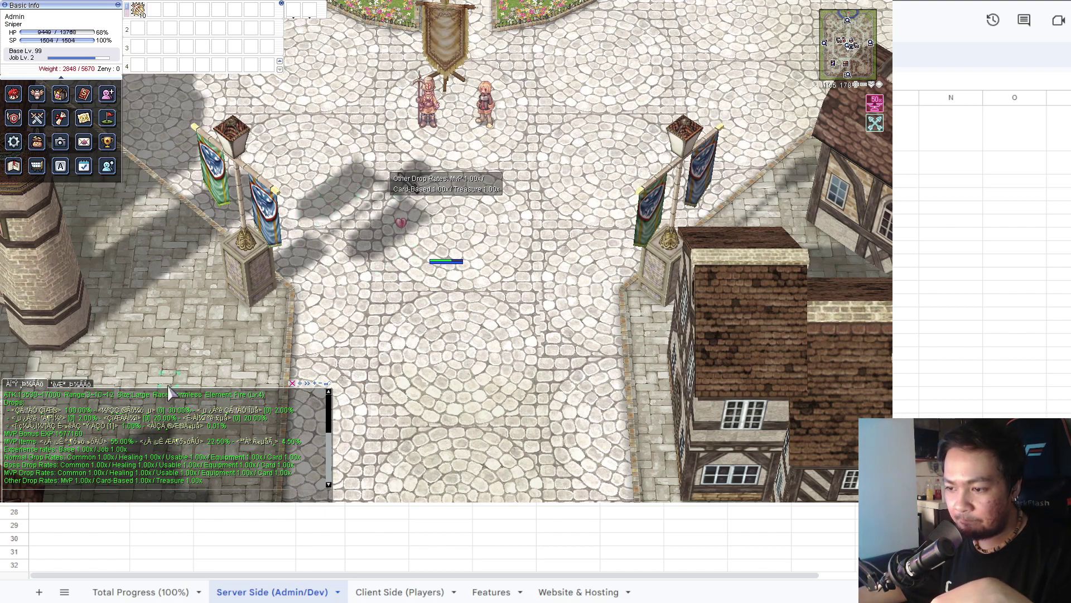
pyautogui.click(94, 442)
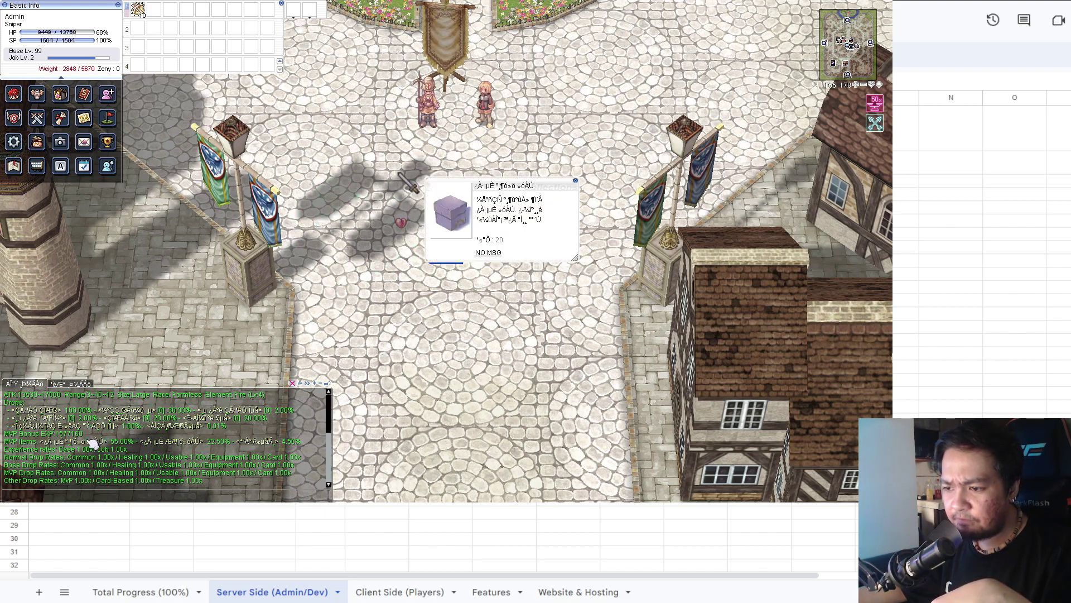
pyautogui.click(576, 180)
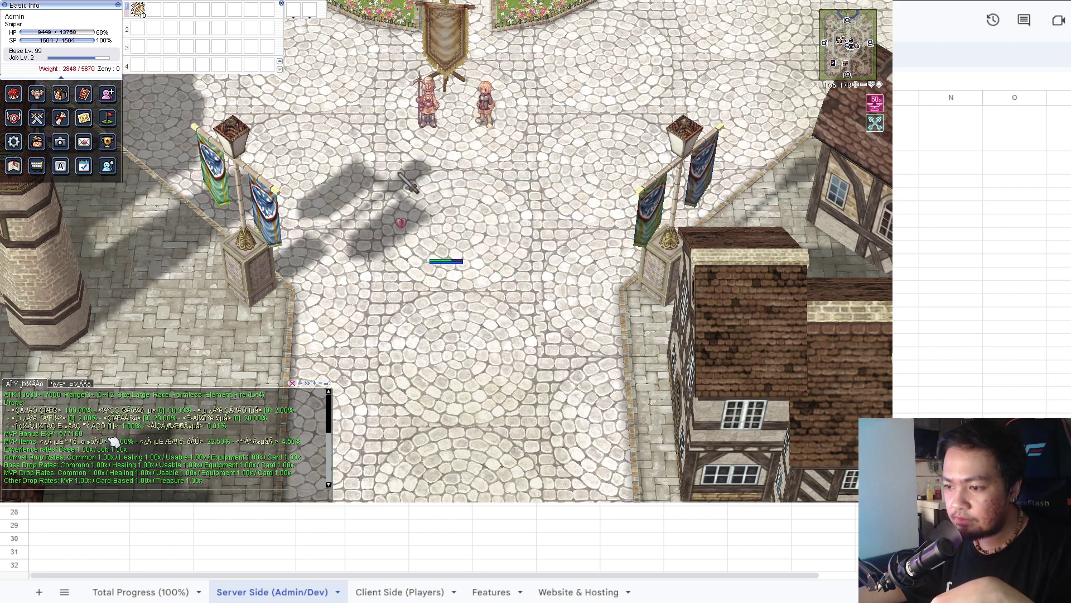
pyautogui.click(168, 442)
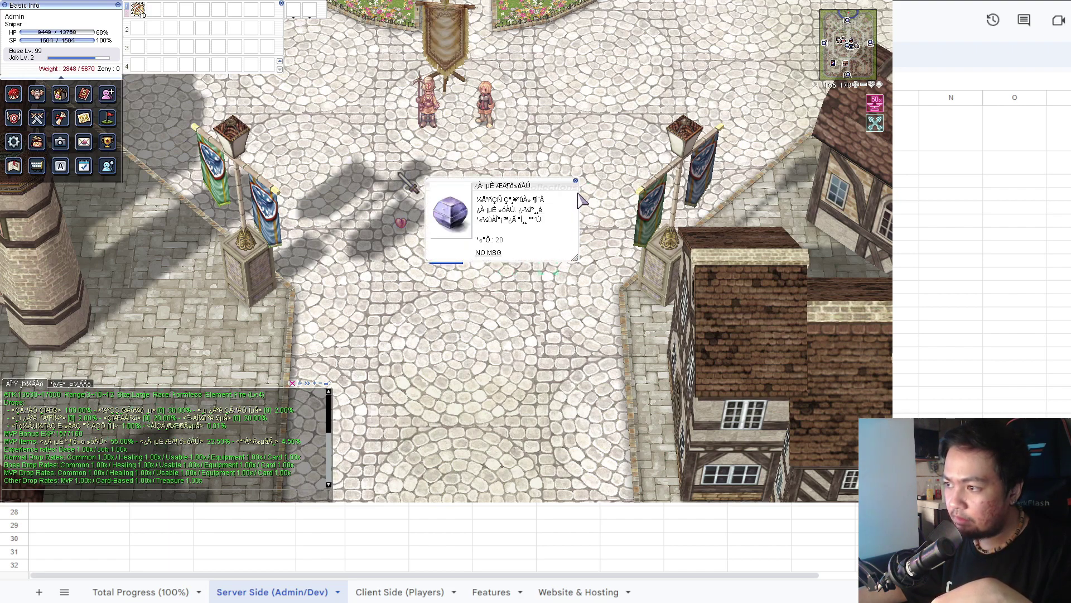
pyautogui.click(576, 180)
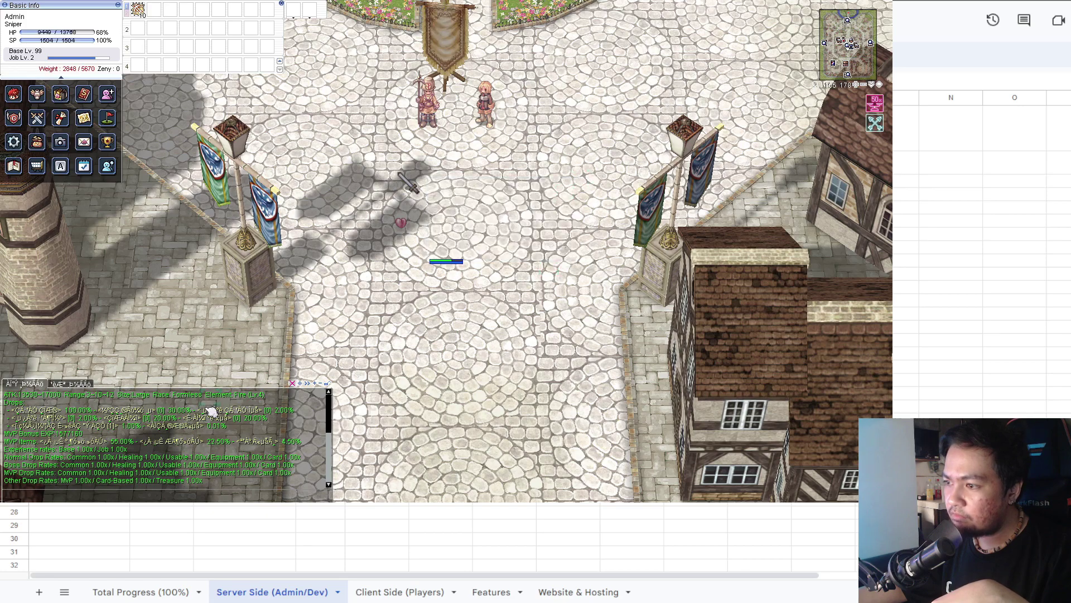
pyautogui.click(258, 442)
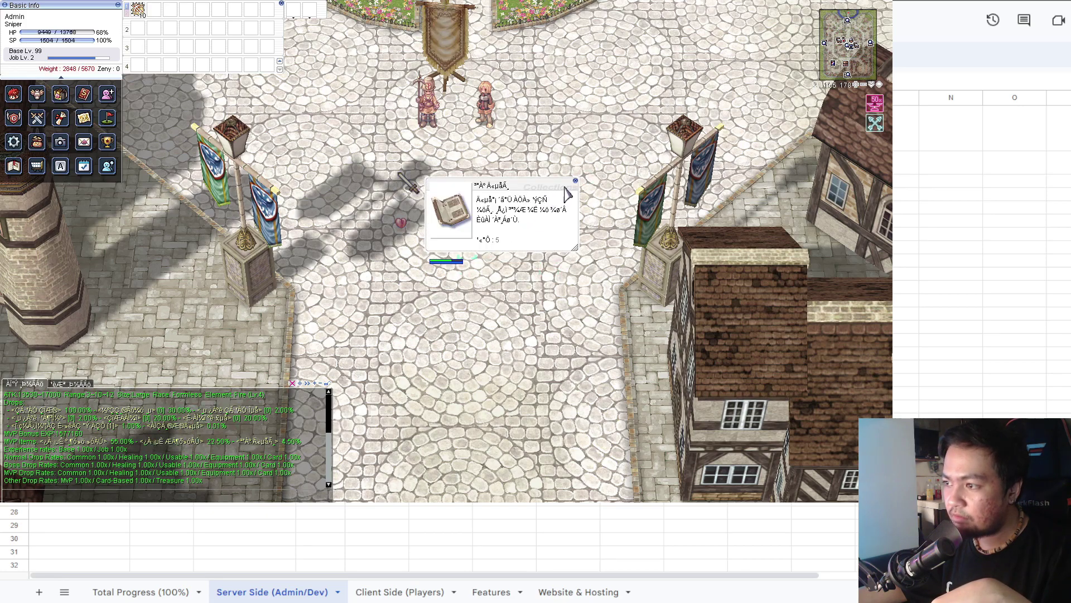
pyautogui.click(576, 180)
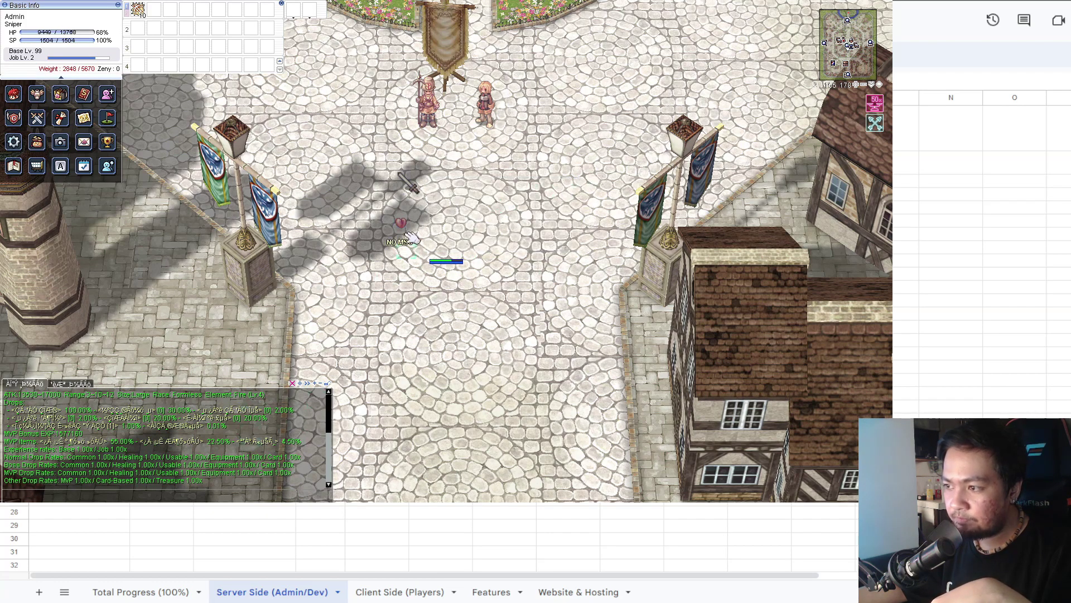
pyautogui.click(466, 224)
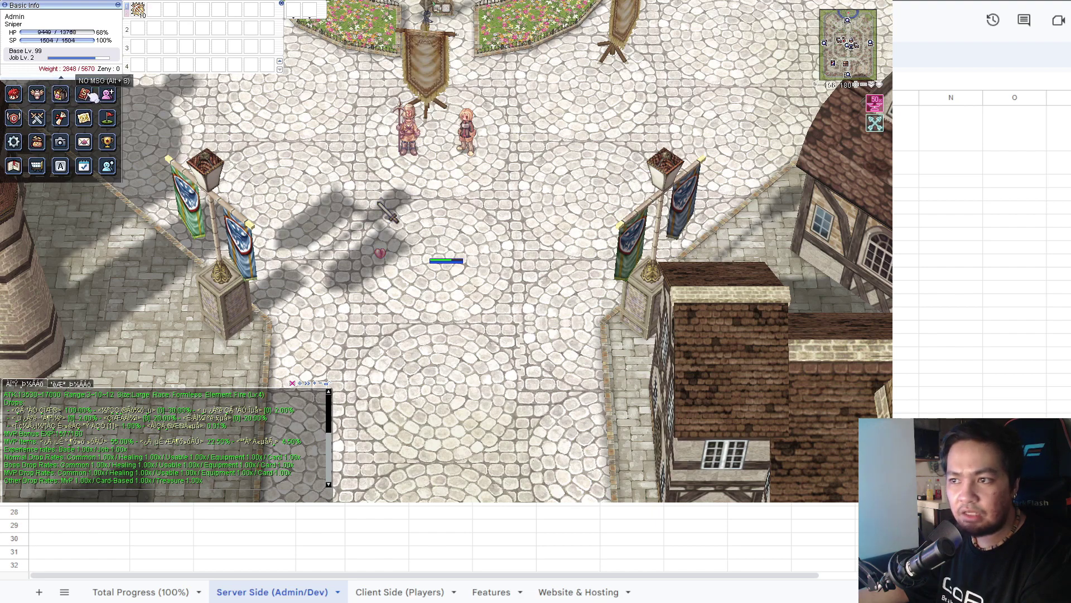
# Check the RodEx mailbox, compact the info panel, and view the Orbis of Midgard world map.
pyautogui.click(85, 143)
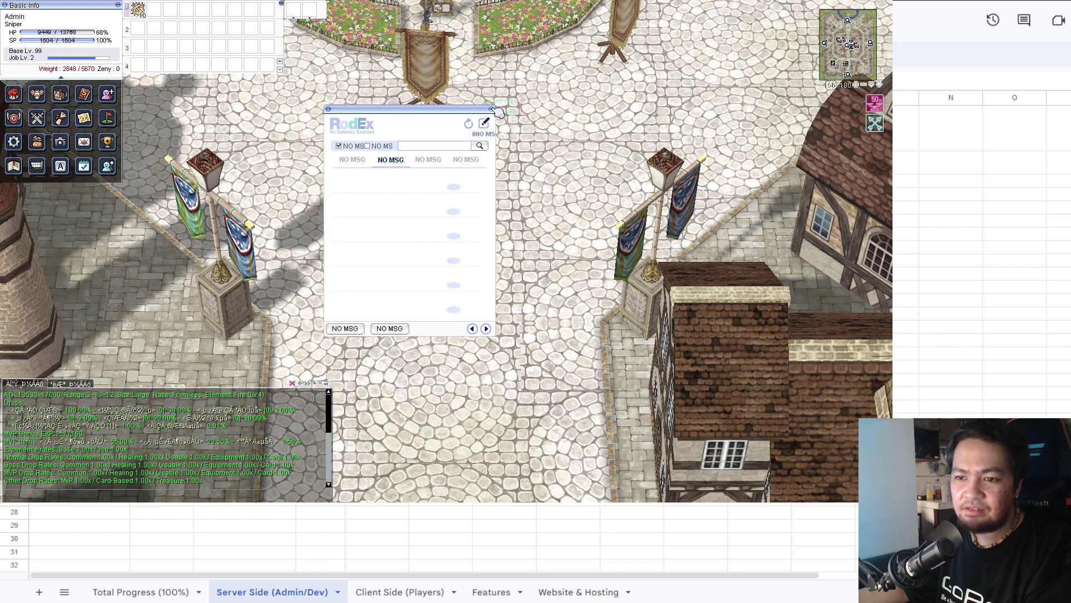
pyautogui.click(492, 109)
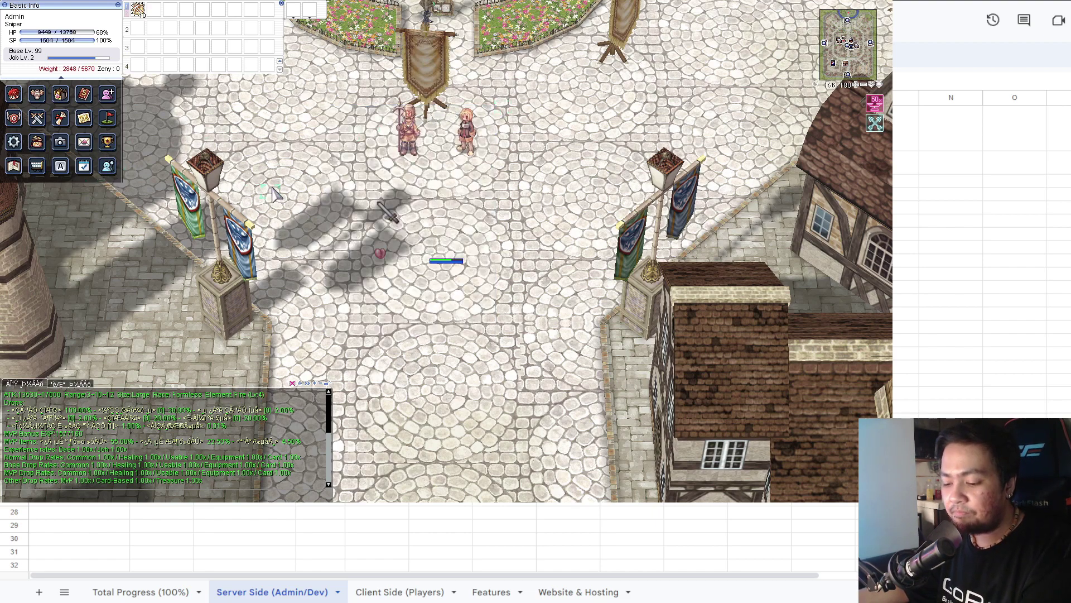
pyautogui.hotkey('alt', 'v')
pyautogui.hotkey('alt', 'v')
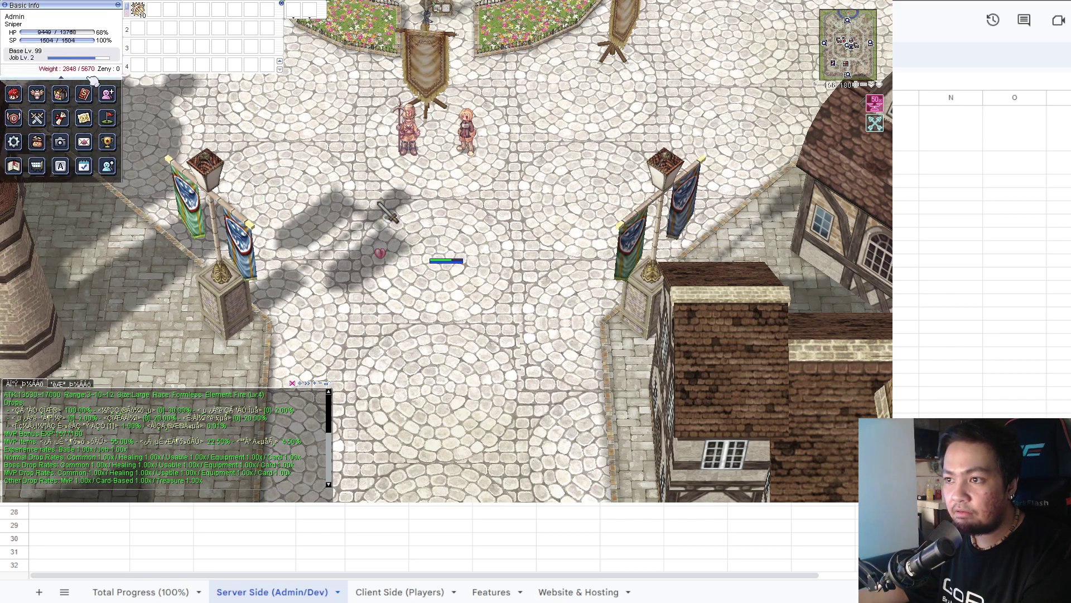
pyautogui.click(89, 77)
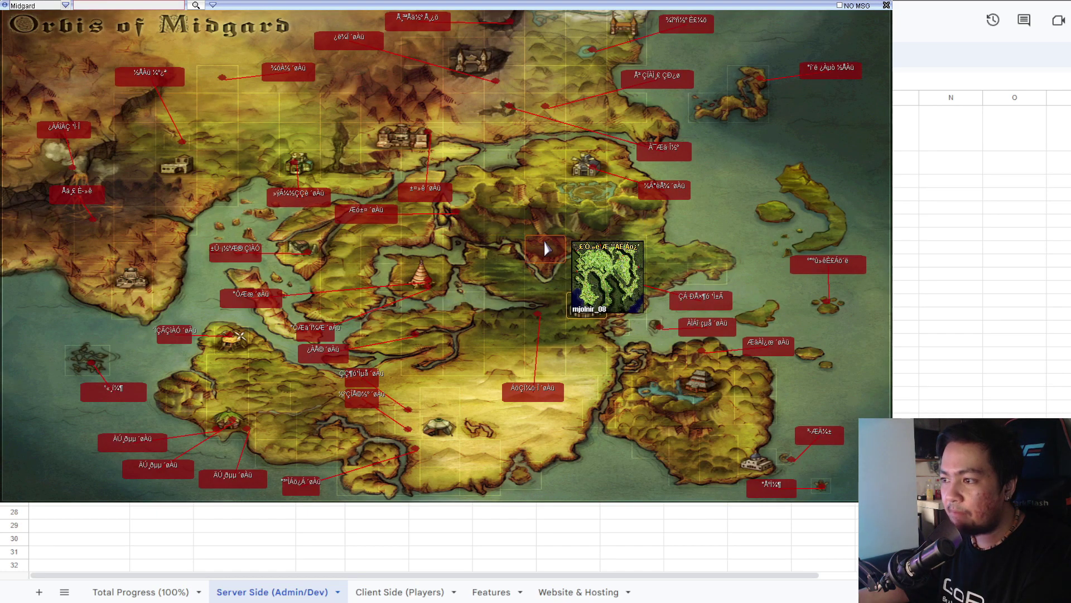
pyautogui.moveTo(330, 365)
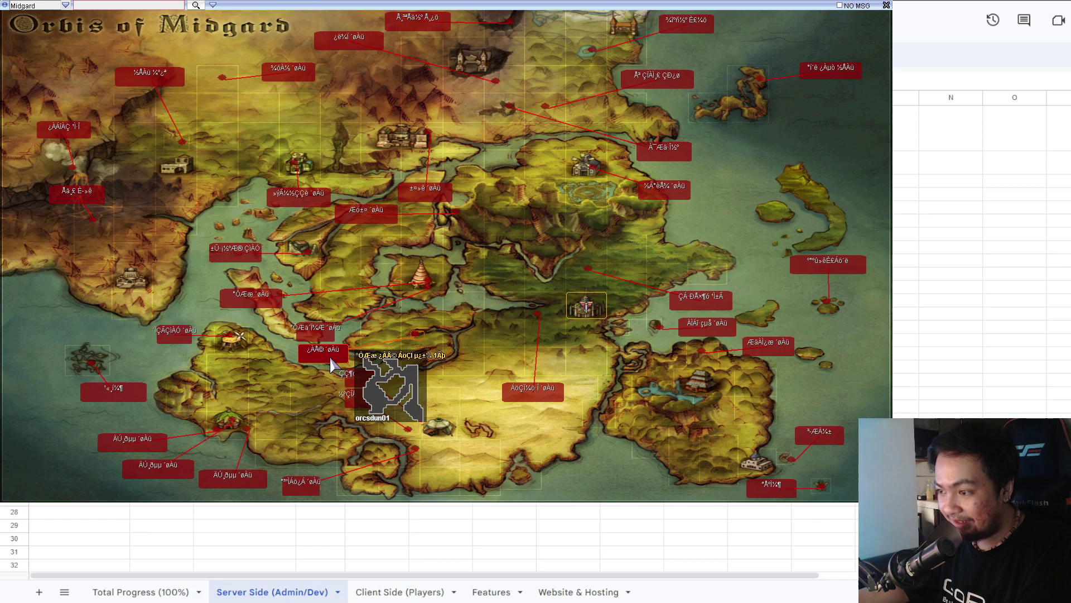
pyautogui.moveTo(675, 307)
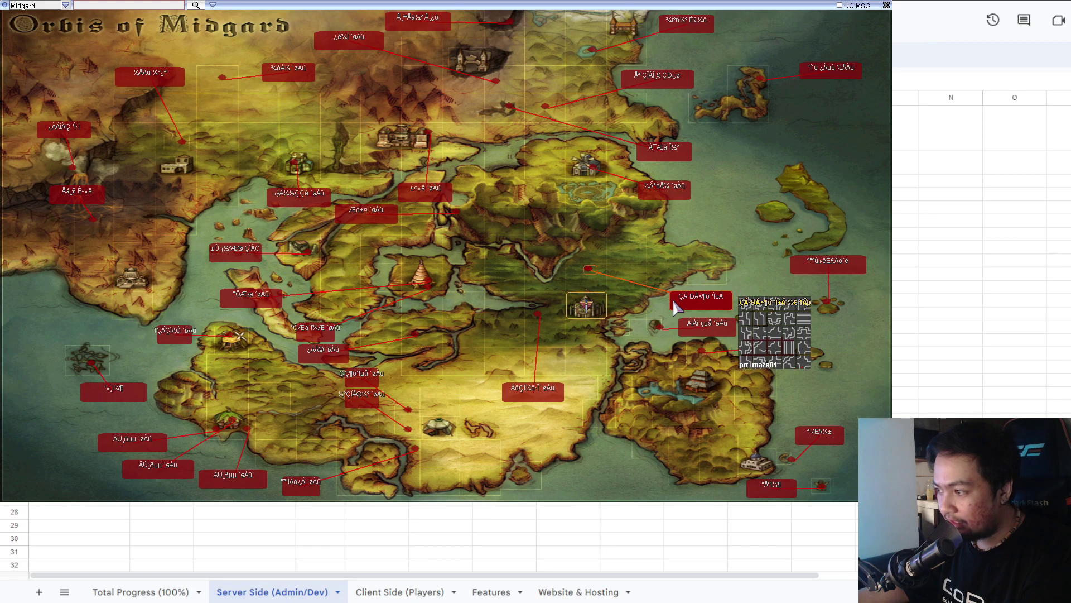
pyautogui.click(571, 305)
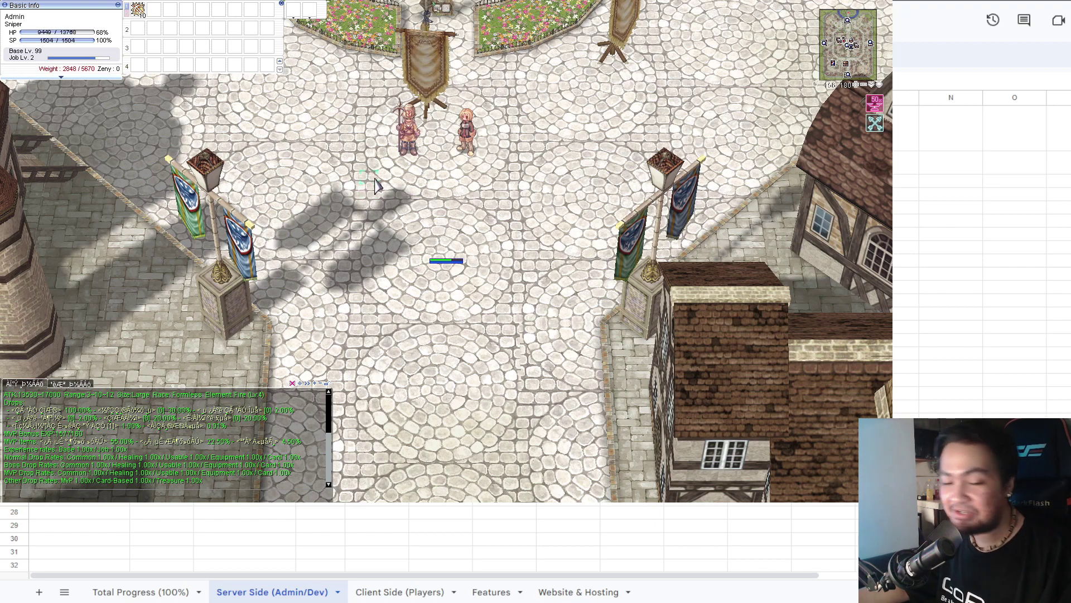
pyautogui.press('Return')
pyautogui.write('@h')
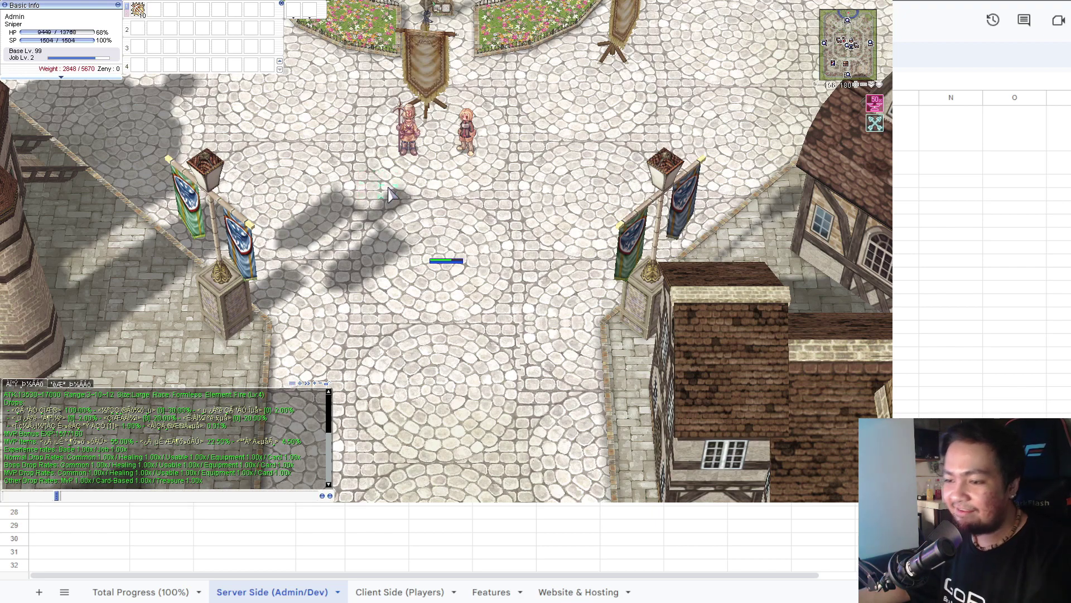
pyautogui.write('ide')
pyautogui.press('Return')
pyautogui.write('@job cha')
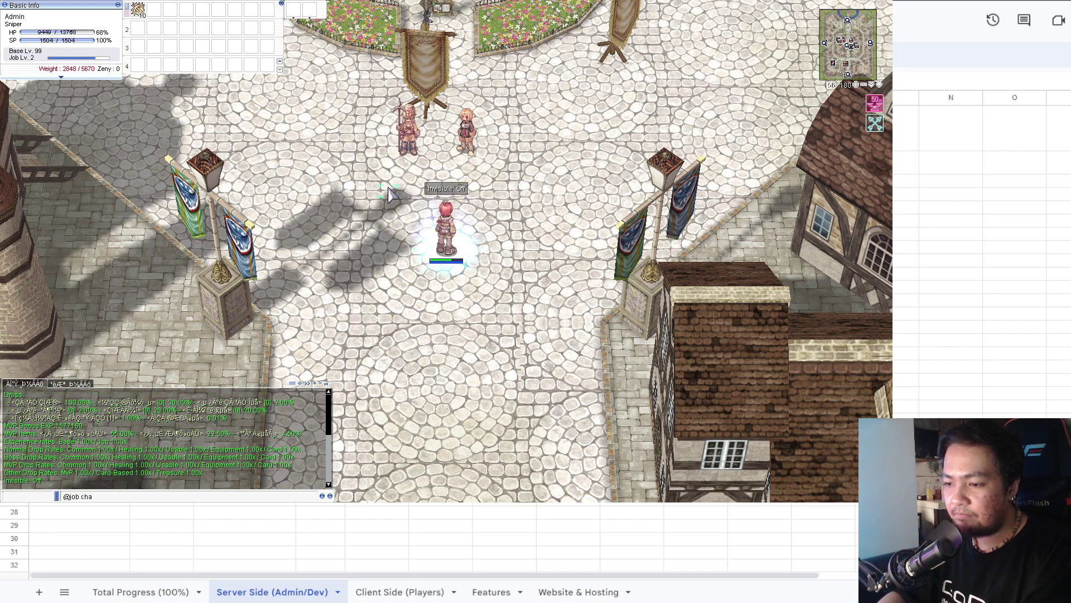
pyautogui.write('mpion')
pyautogui.press('Return')
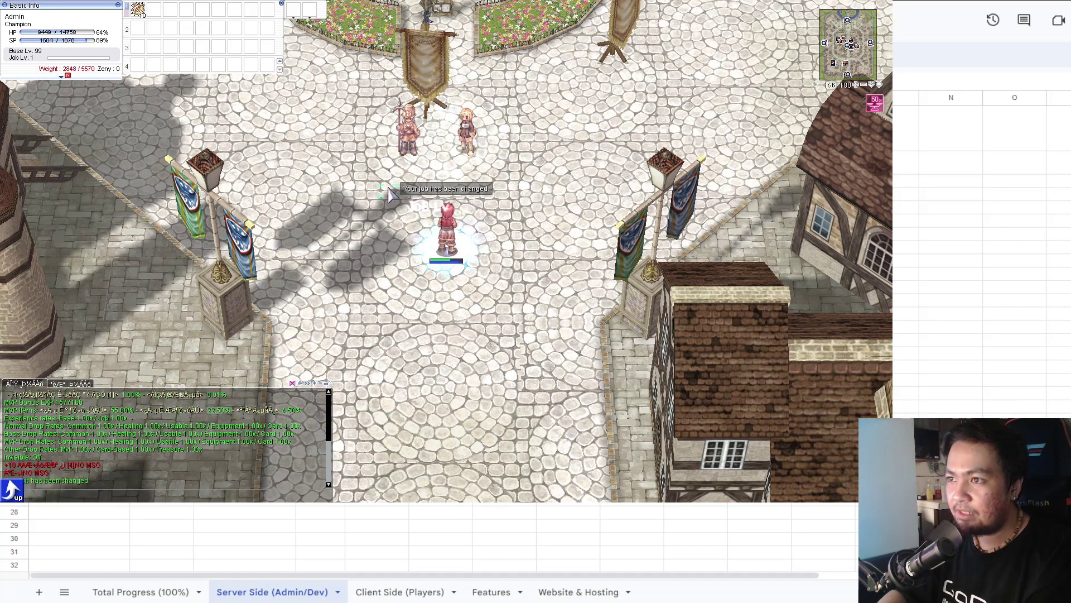
pyautogui.hotkey('alt', 's')
pyautogui.press('Return')
pyautogui.write('@skil')
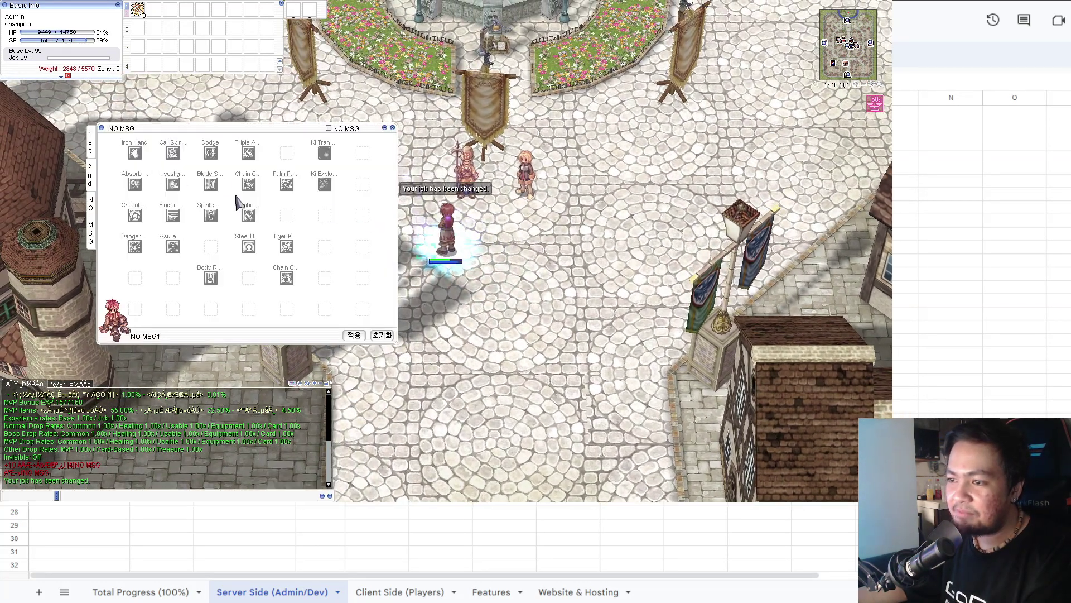
pyautogui.write('lall')
pyautogui.press('Return')
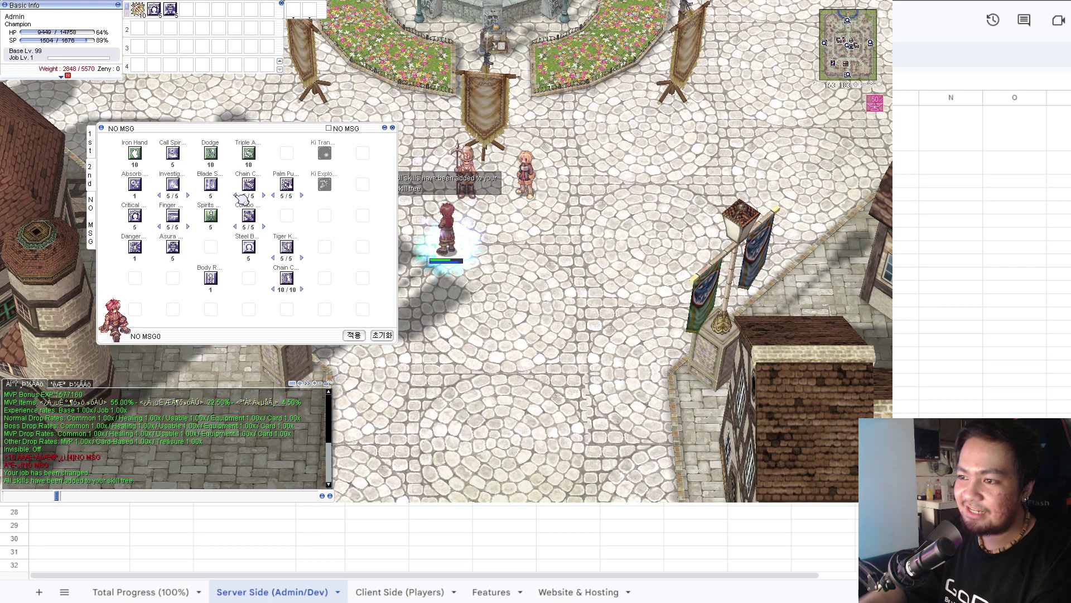
# Put Dangerous Soul Collect on hotbar slot 1, cast it, and show stats and inventory.
pyautogui.moveTo(135, 246); pyautogui.dragTo(138, 9)
pyautogui.hotkey('alt', 's')
pyautogui.press('F1')
pyautogui.hotkey('alt', 'a')
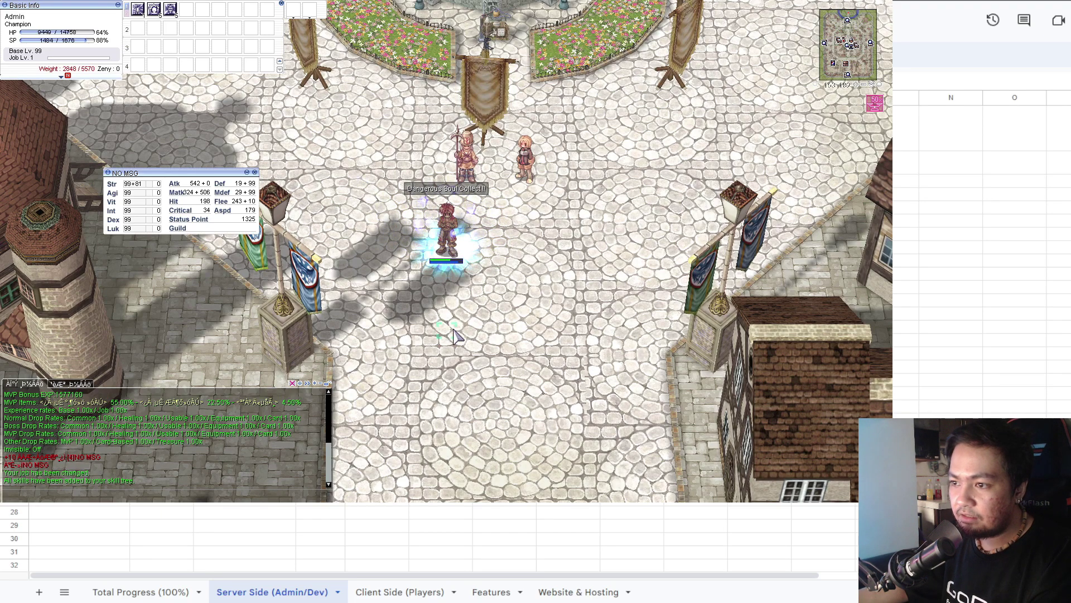
pyautogui.hotkey('alt', 'e')
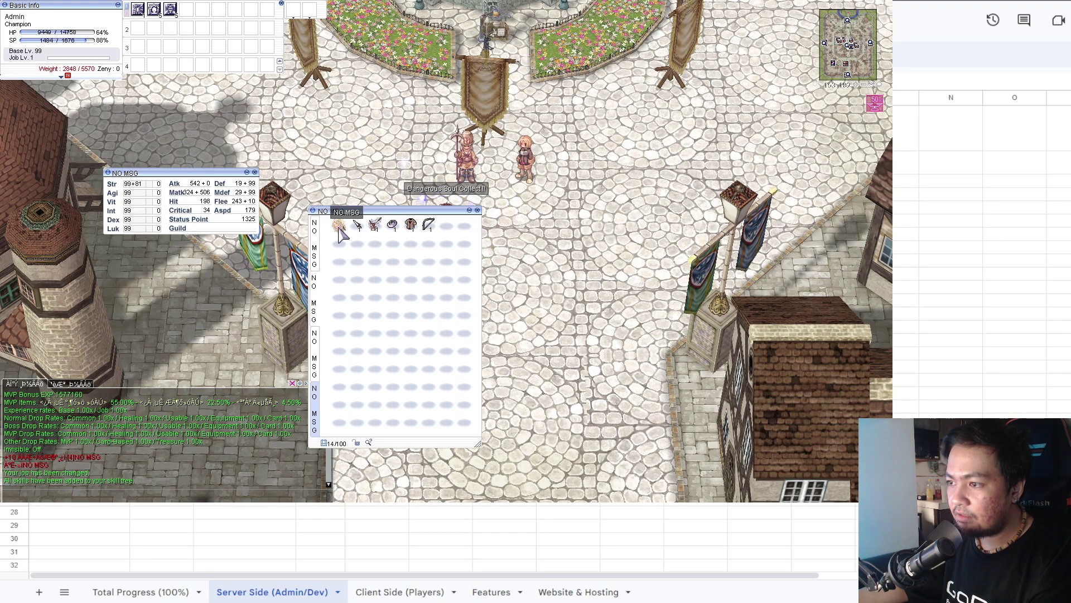
# Equip gear and a right-hand weapon from the inventory.
pyautogui.doubleClick(339, 225)
pyautogui.doubleClick(375, 224)
pyautogui.hotkey('alt', 'q')
pyautogui.click(360, 228)
pyautogui.doubleClick(411, 225)
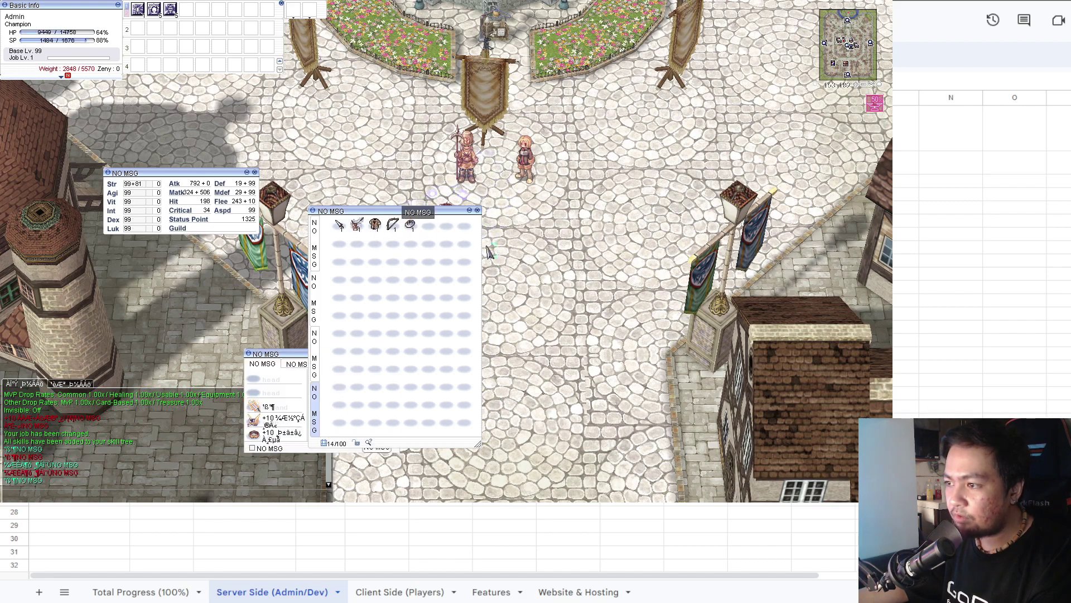
pyautogui.doubleClick(410, 225)
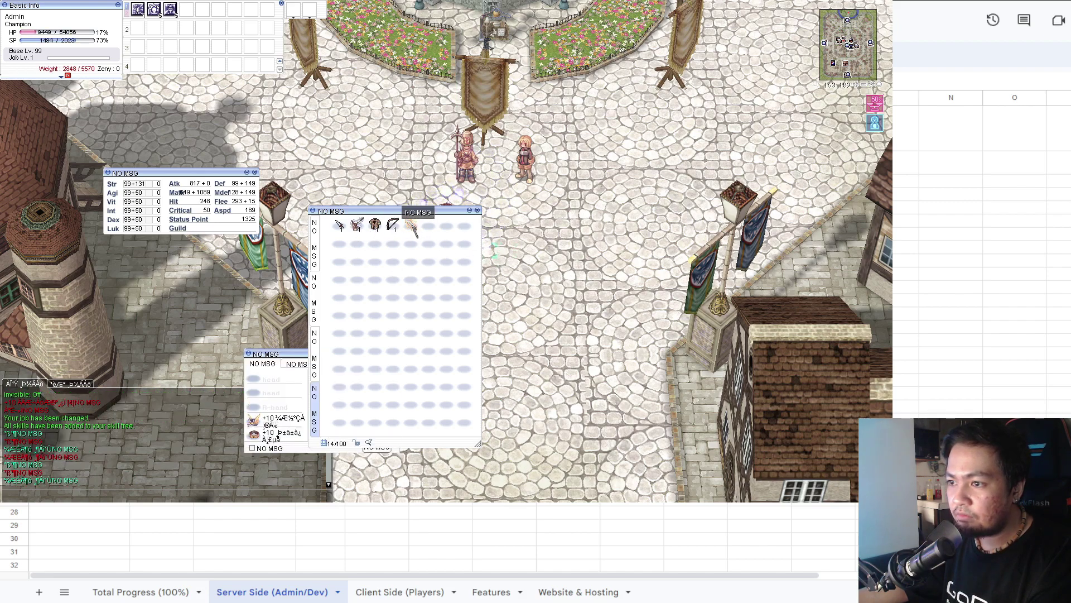
pyautogui.hotkey('alt', 'e')
pyautogui.press('Return')
pyautogui.write('@')
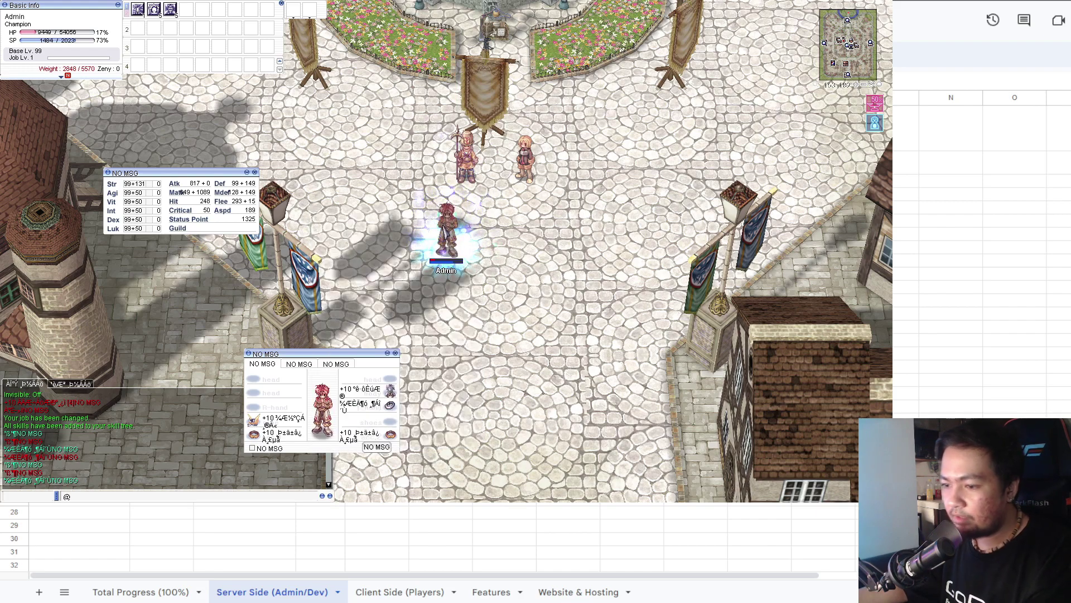
pyautogui.write('heal')
pyautogui.press('Return')
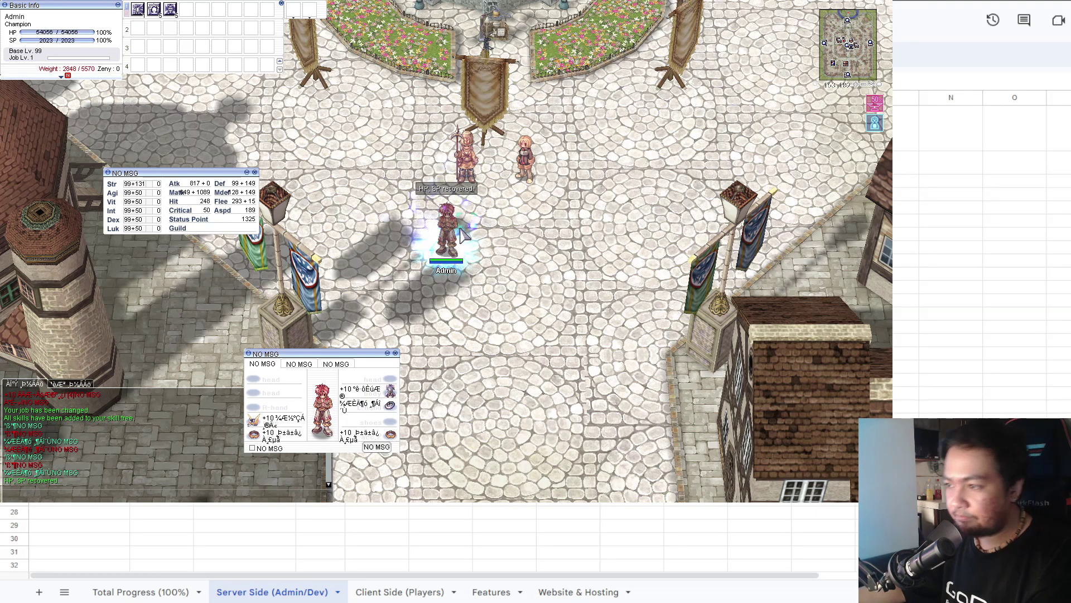
pyautogui.press('F1')
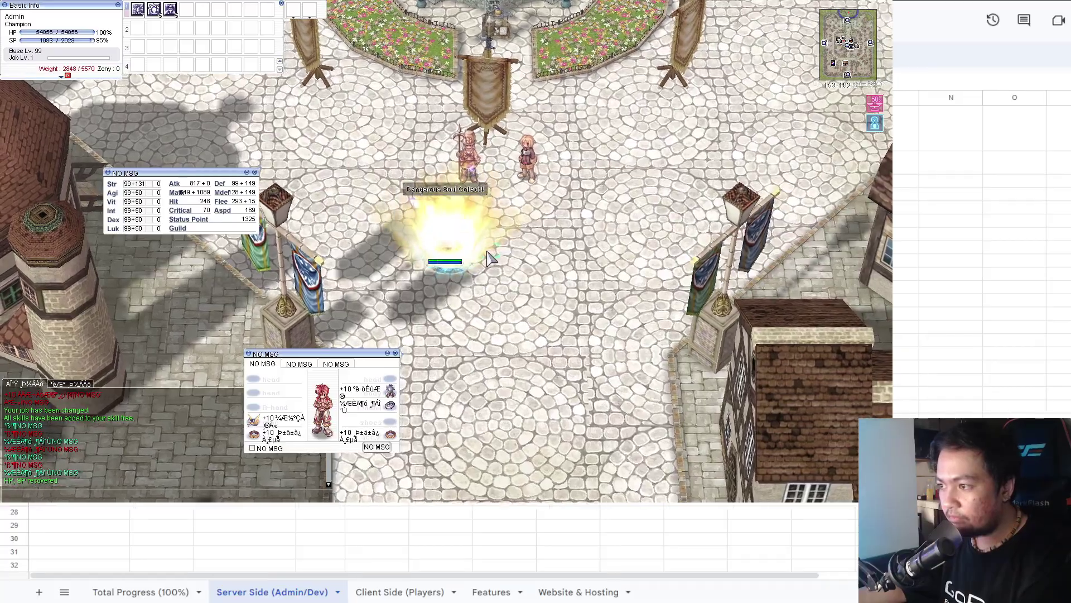
pyautogui.press('F2')
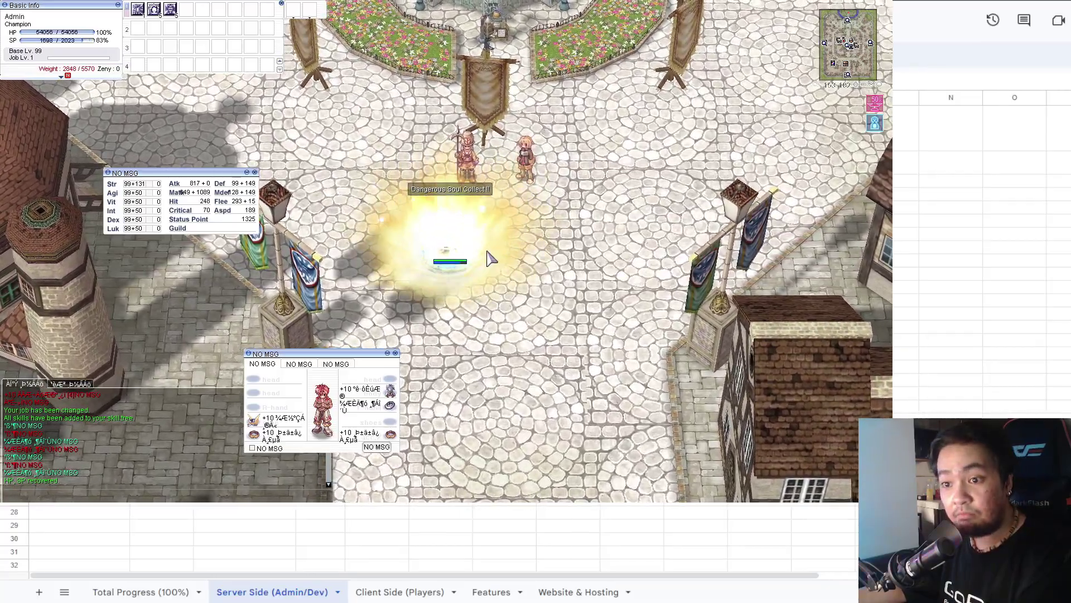
pyautogui.press('F3')
pyautogui.press('Return')
pyautogui.write('@monster doppelga')
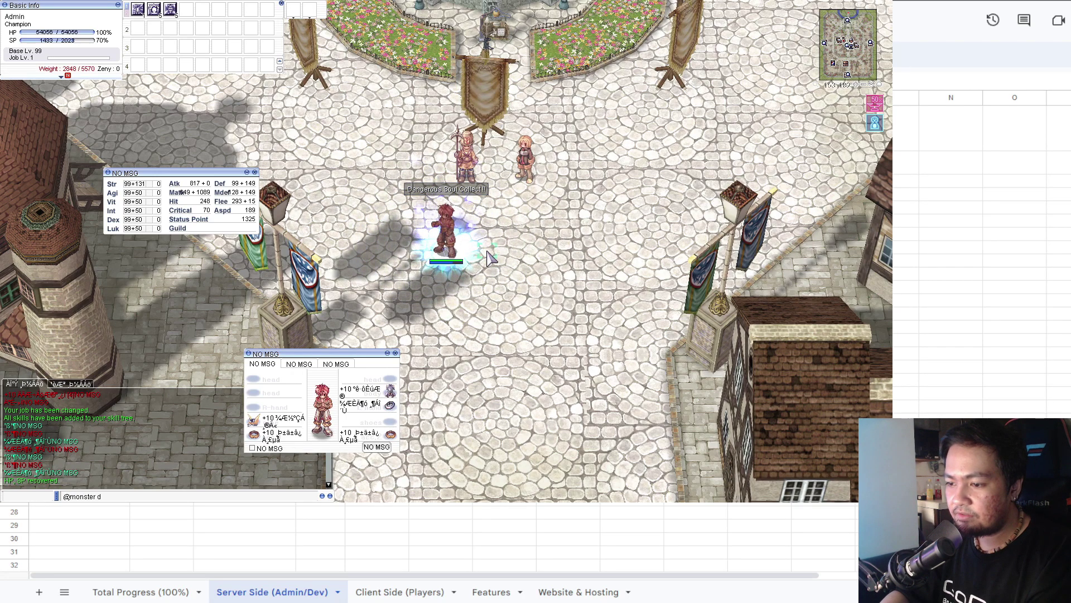
pyautogui.write('nger')
pyautogui.press('Return')
pyautogui.press('Return')
pyautogui.press('F1')
pyautogui.click(486, 254)
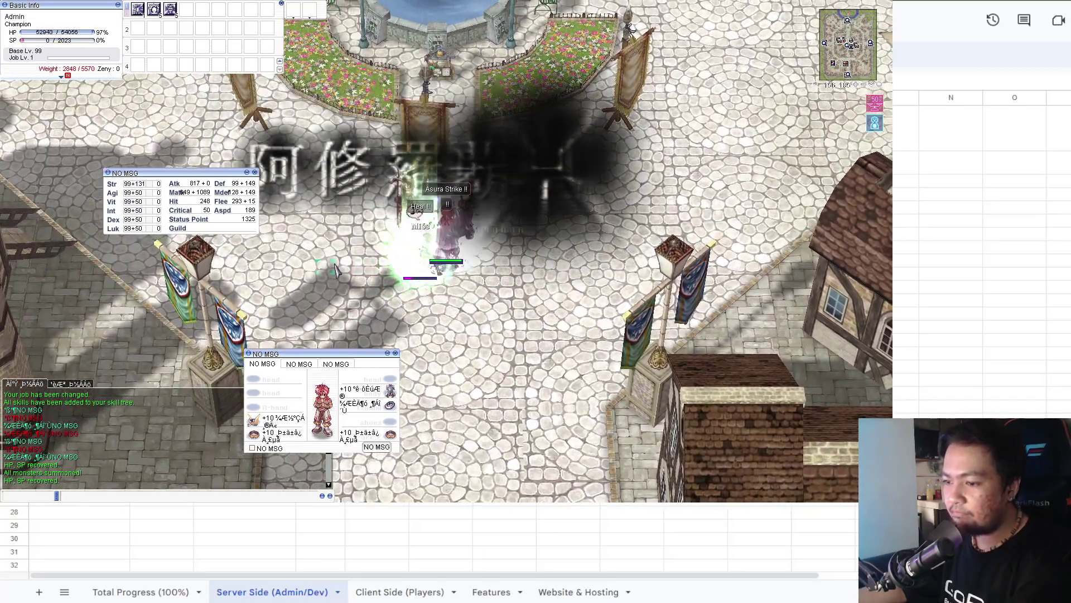
pyautogui.press('F1')
pyautogui.click(440, 245)
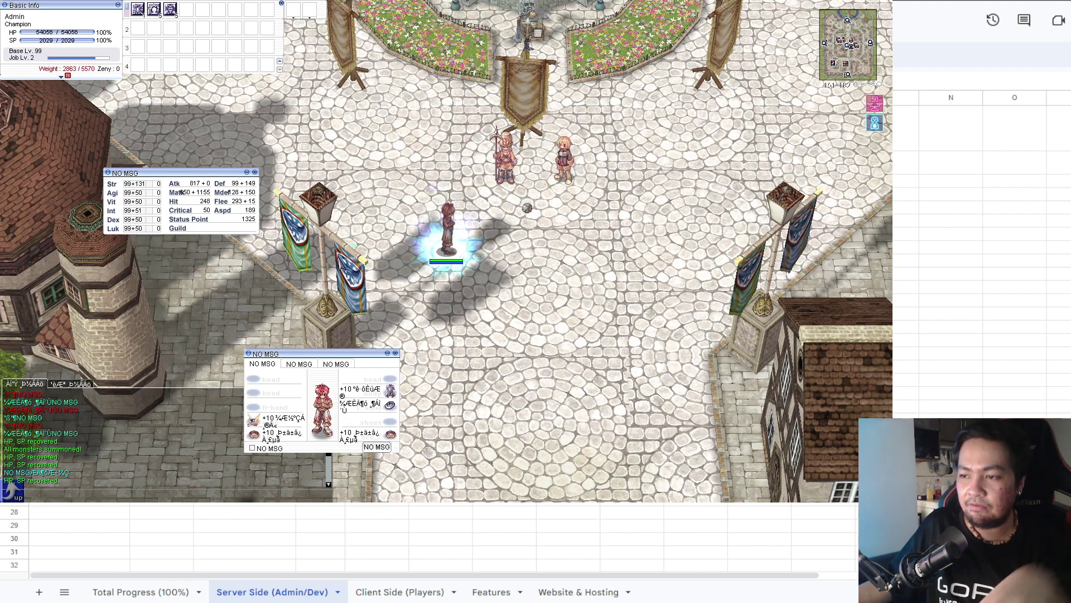
pyautogui.press('Return')
pyautogui.write('@')
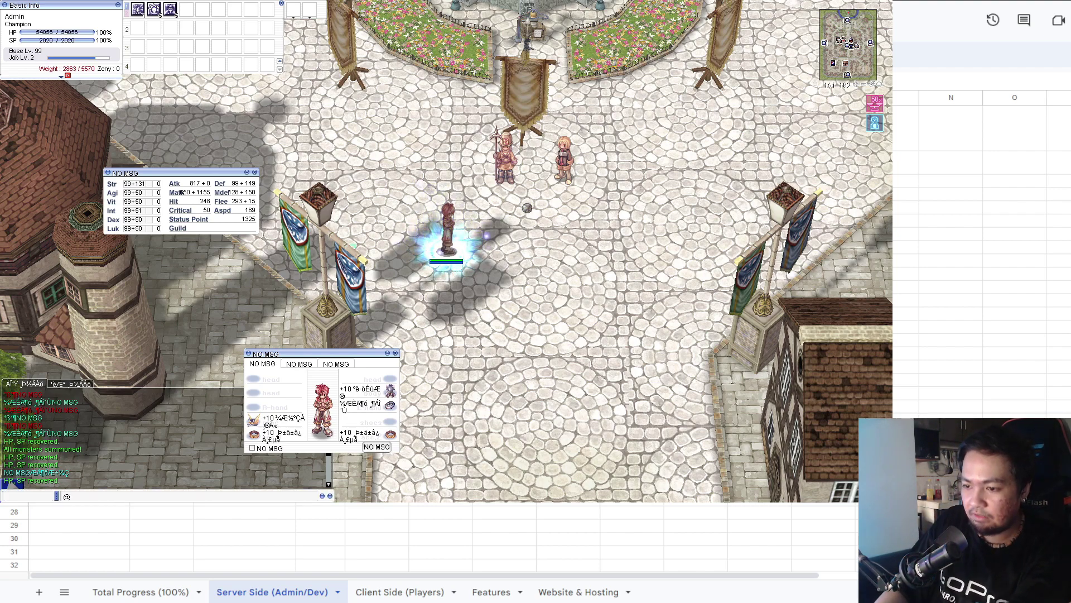
pyautogui.write('dex')
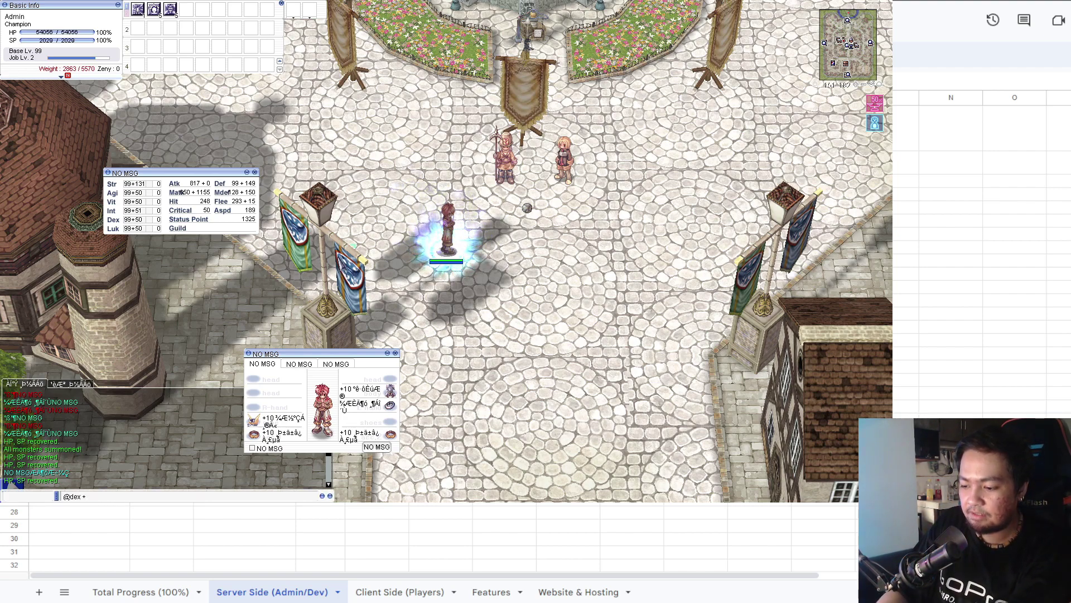
pyautogui.write(' +1')
pyautogui.press('Return')
pyautogui.press('Return')
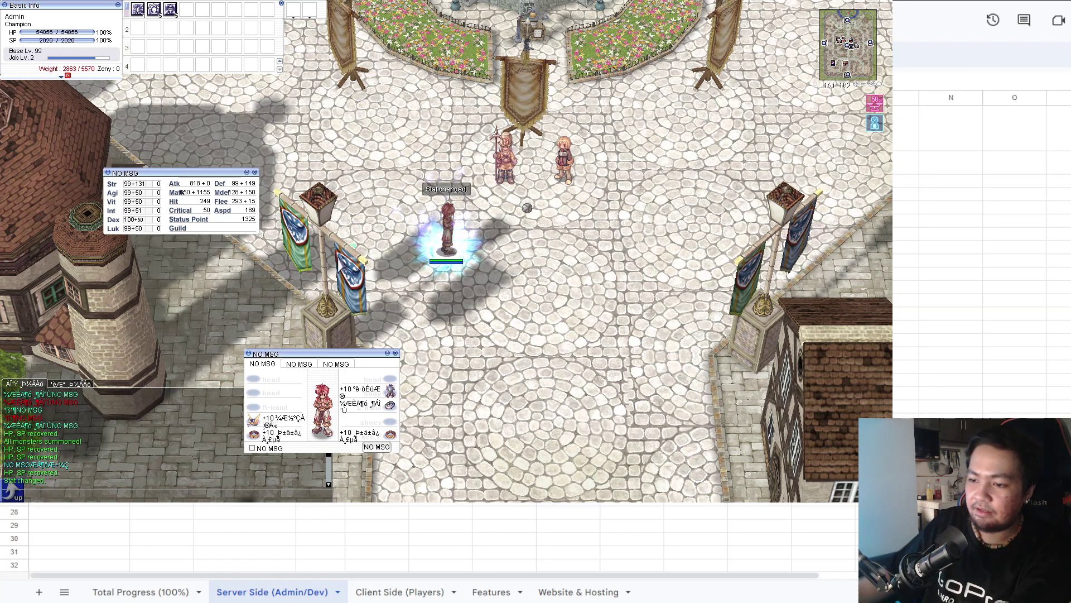
pyautogui.press('F1')
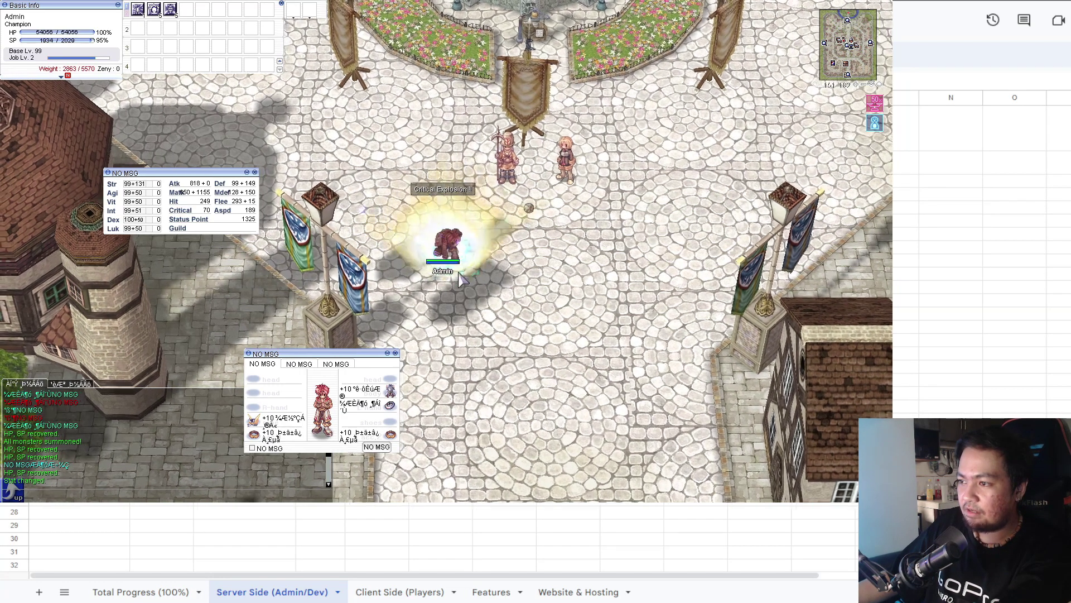
pyautogui.press('F2')
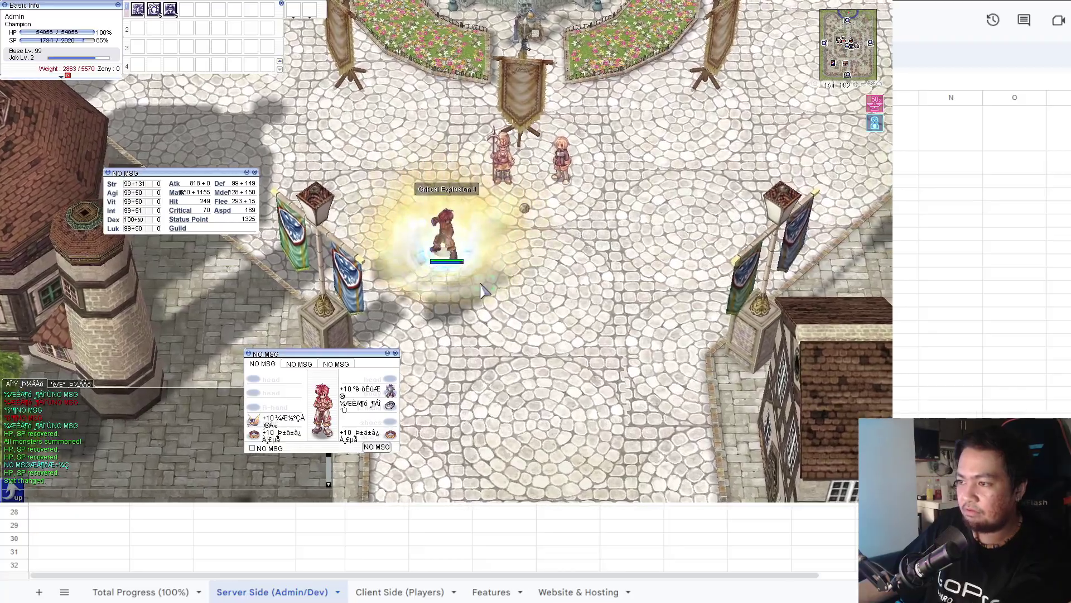
pyautogui.press('F3')
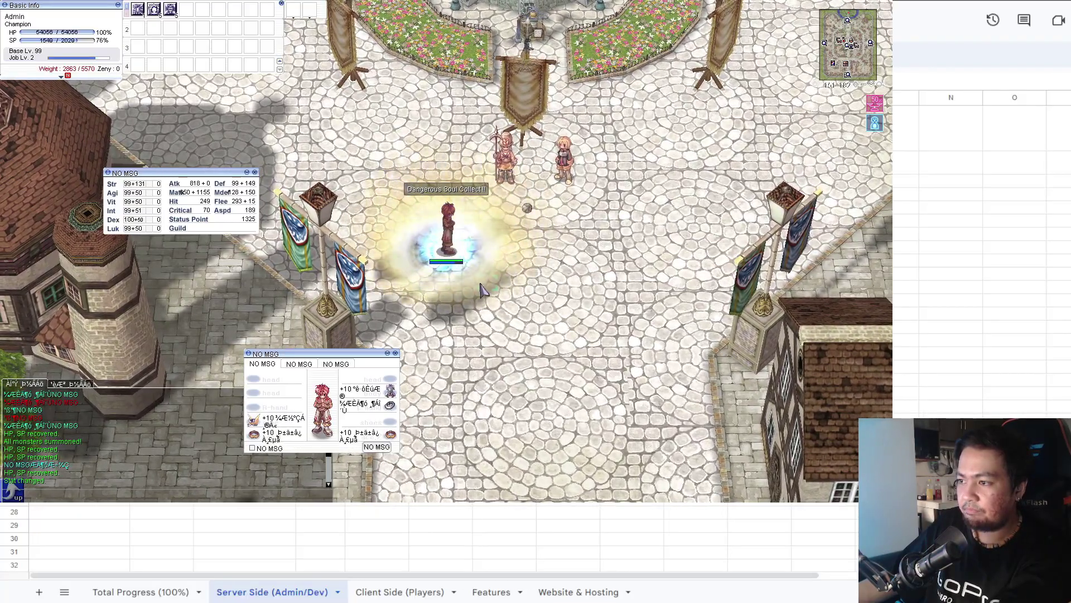
pyautogui.press('F4')
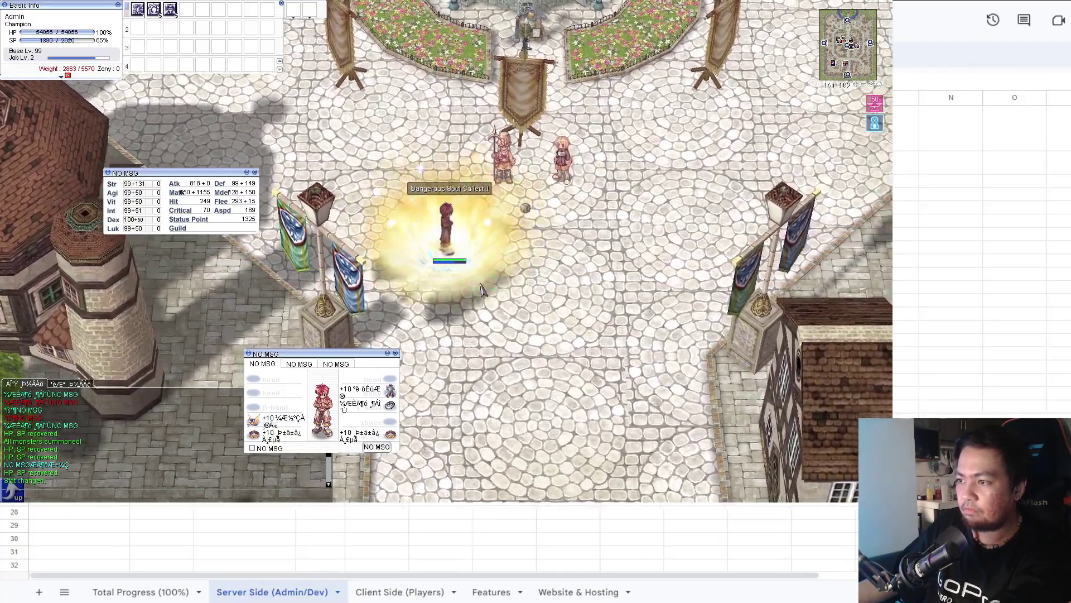
# Lower Agi to 49 via chat, recast Critical Explosion and Dangerous Soul Collect, and ready Asura Strike.
pyautogui.press('Return')
pyautogui.write('@dex +1')
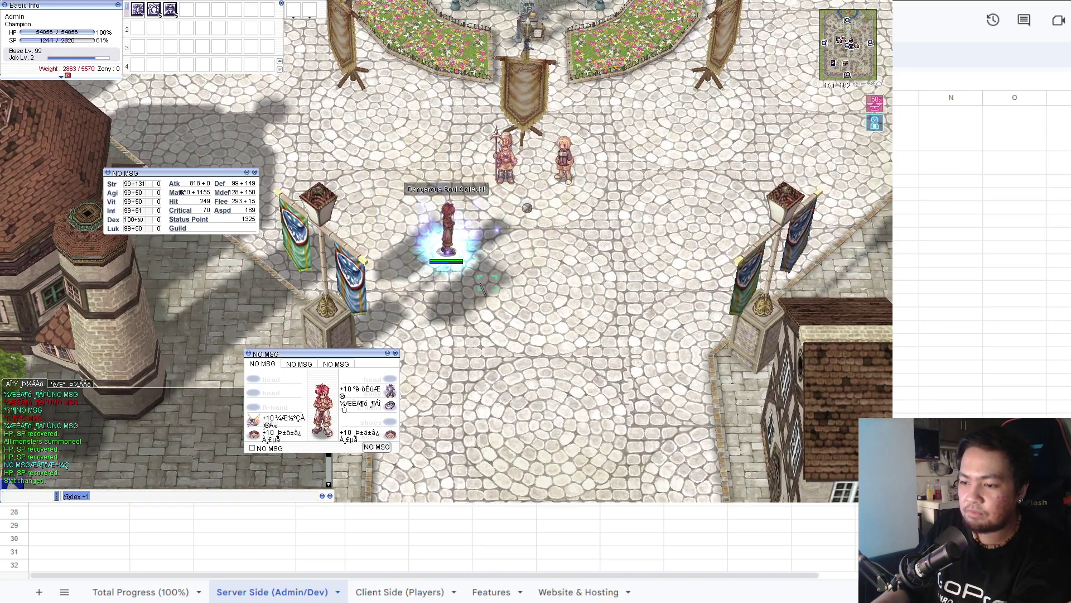
pyautogui.write('@')
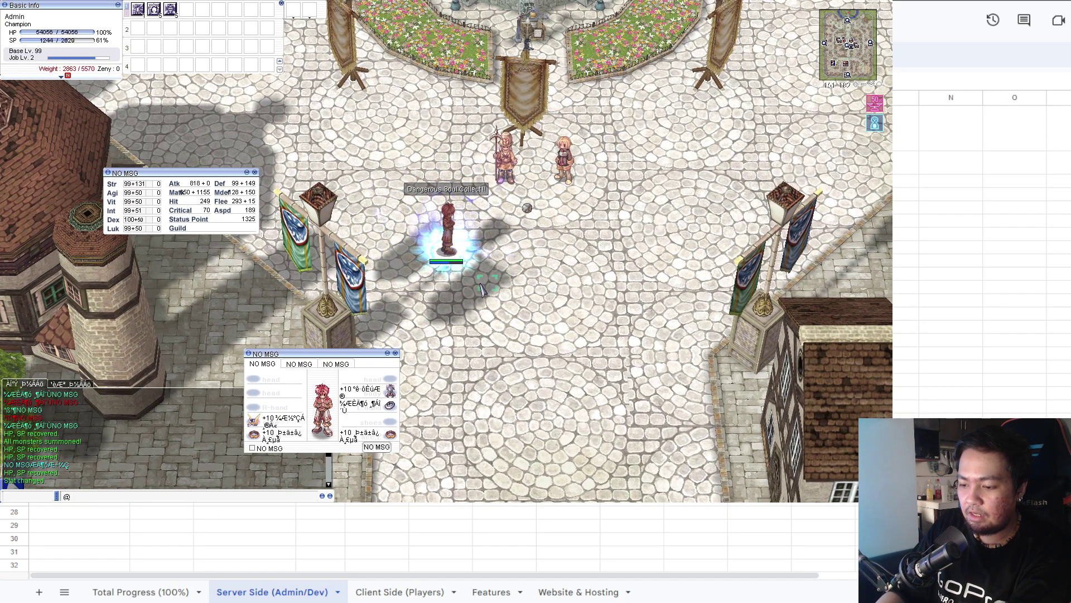
pyautogui.write('agi -')
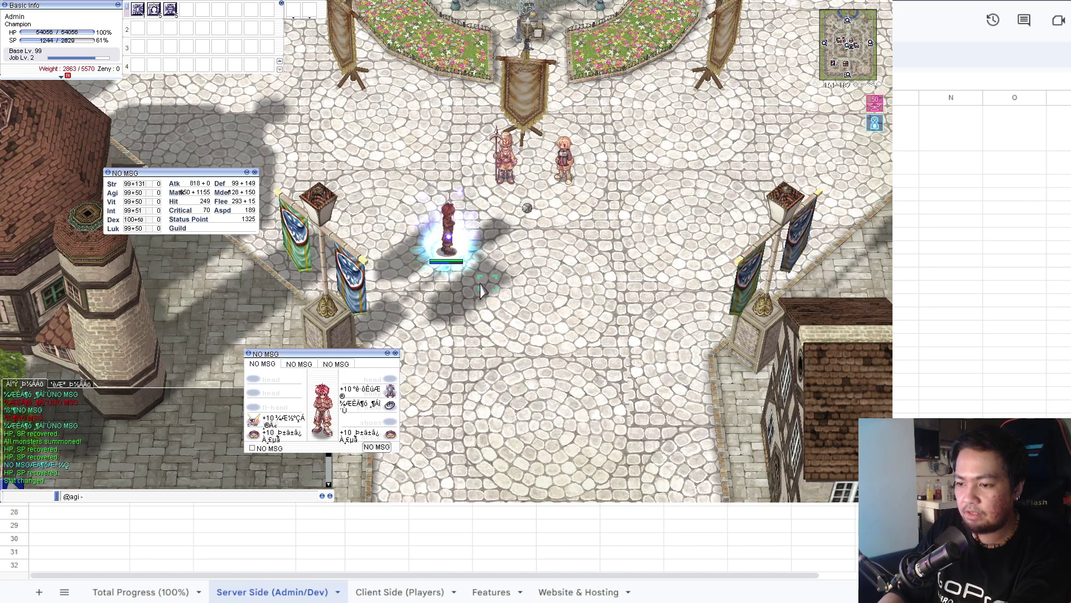
pyautogui.write('1')
pyautogui.press('BackSpace')
pyautogui.press('BackSpace')
pyautogui.press('BackSpace')
pyautogui.press('BackSpace')
pyautogui.press('BackSpace')
pyautogui.press('BackSpace')
pyautogui.press('BackSpace')
pyautogui.press('F3')
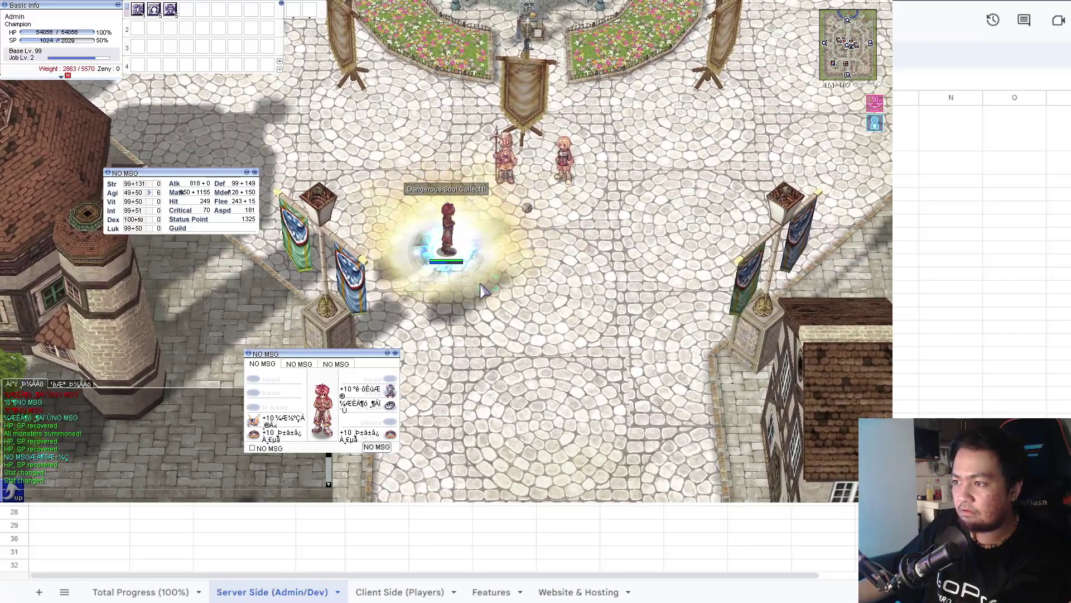
pyautogui.press('F3')
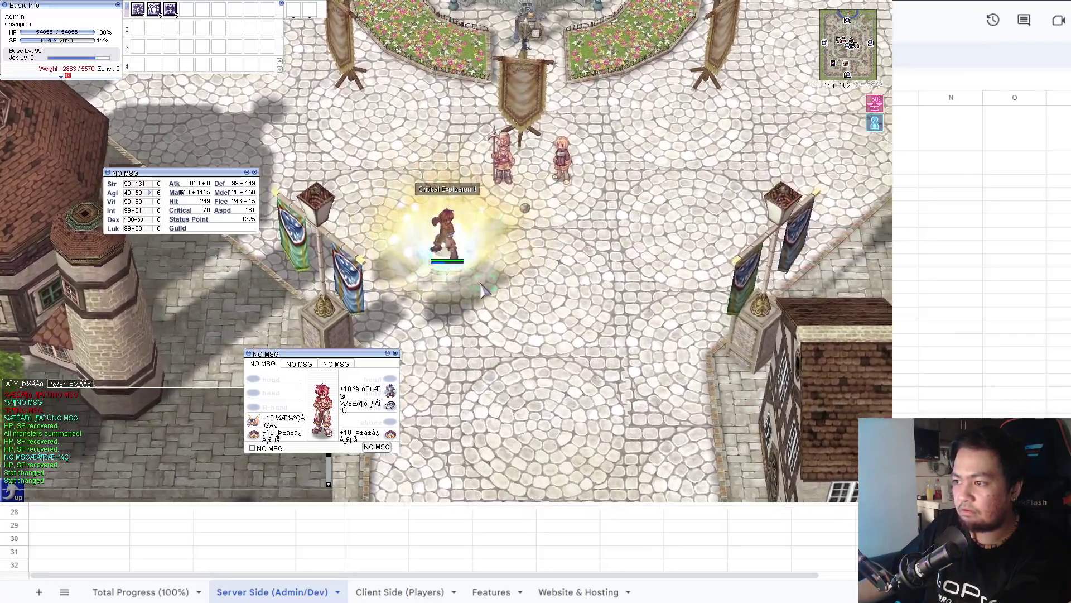
pyautogui.press('F2')
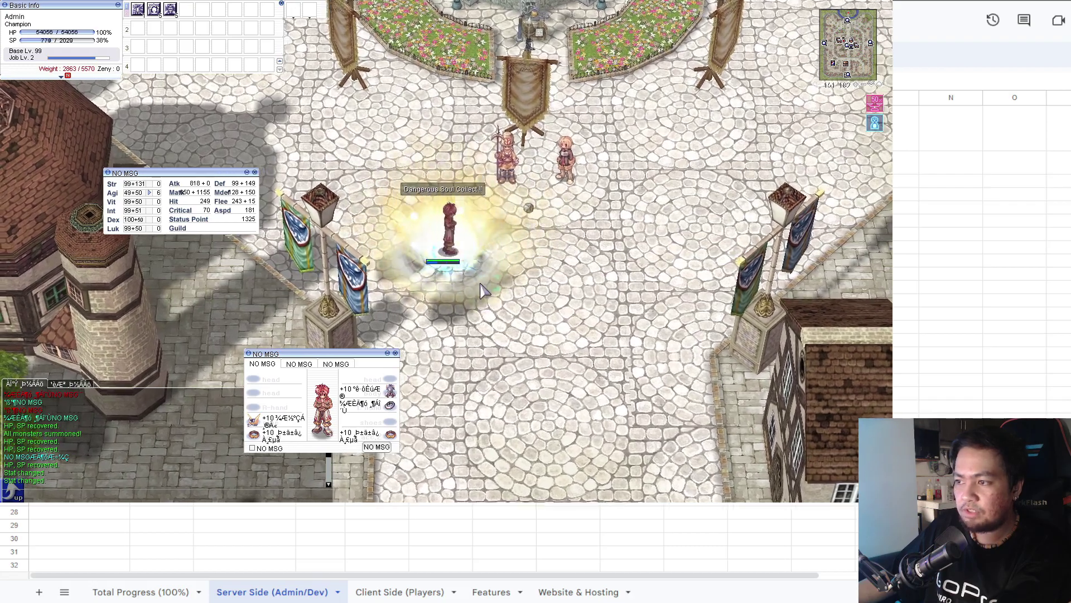
pyautogui.press('F2')
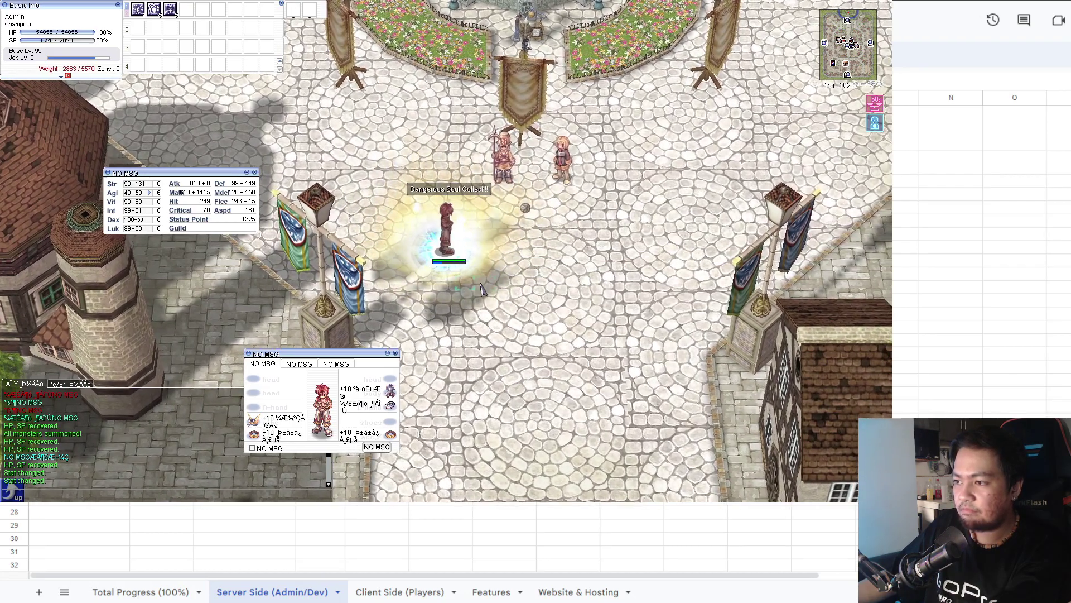
pyautogui.press('F3')
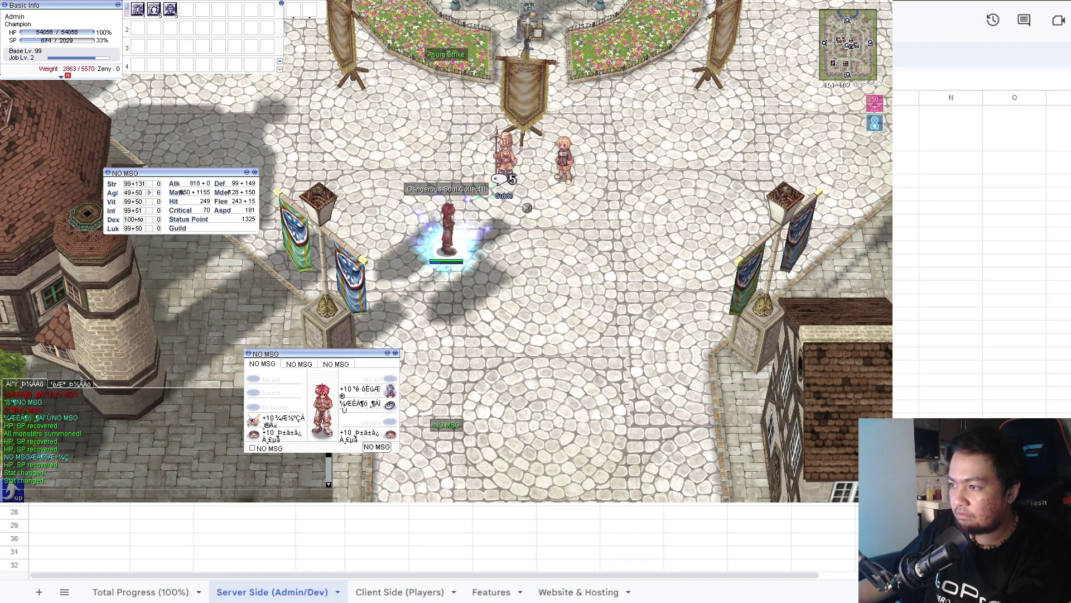
# Fire Asura Strike, chat briefly with the Smile Girl, walk across the plaza, then return to the Server Side checklist.
pyautogui.click(566, 195)
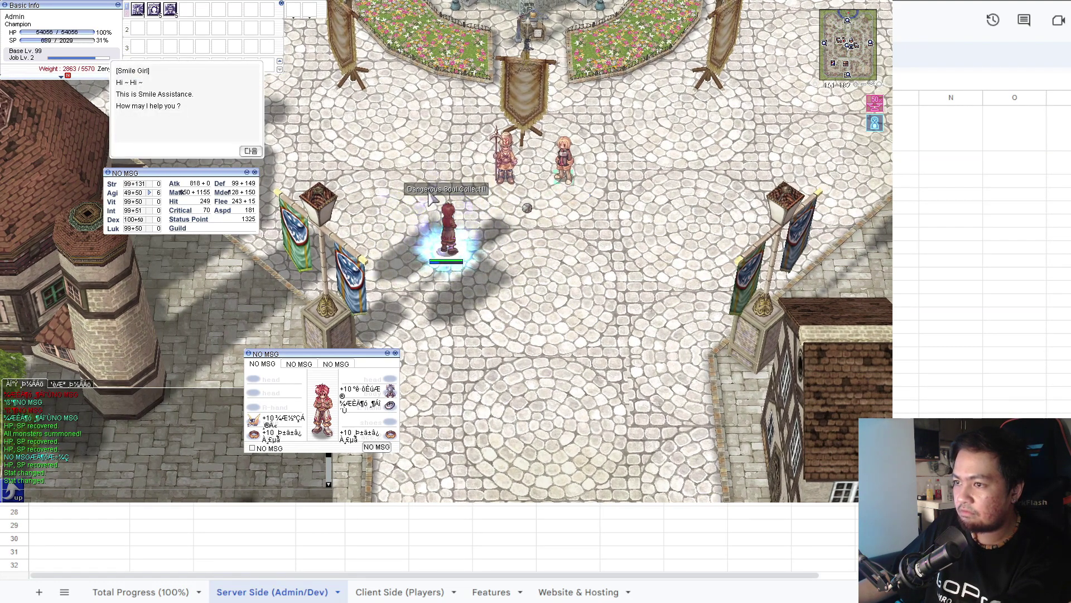
pyautogui.click(250, 151)
pyautogui.click(252, 226)
pyautogui.click(468, 305)
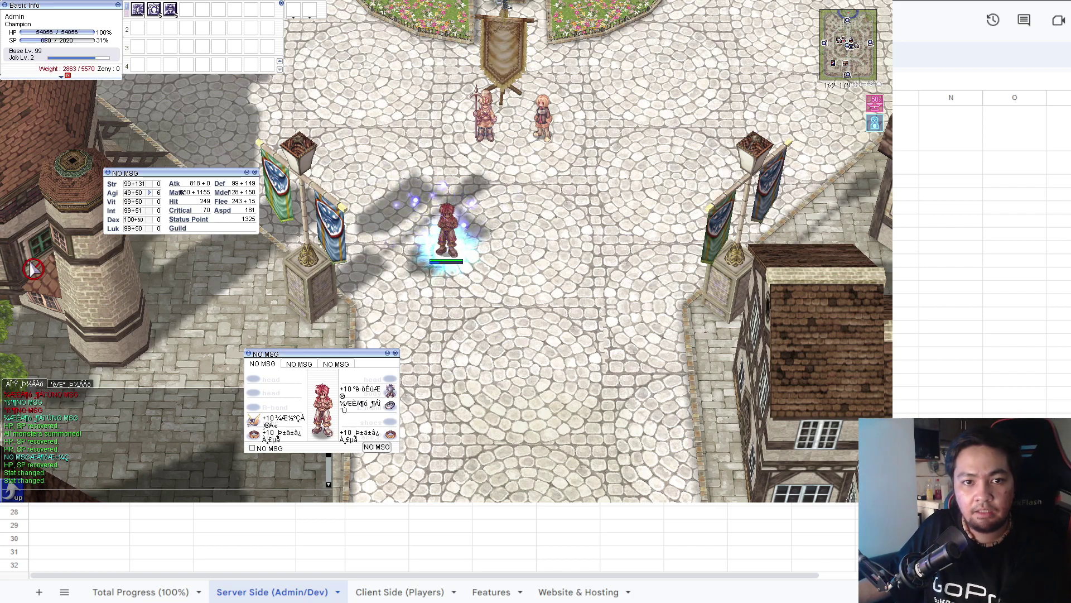
pyautogui.hotkey('alt', 'Tab')
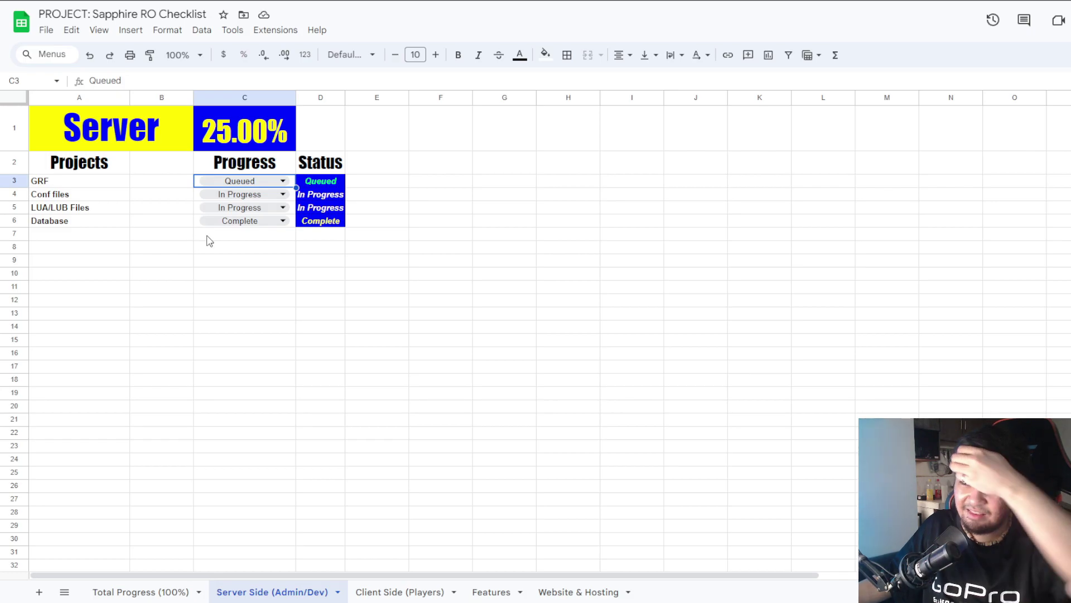
pyautogui.click(140, 596)
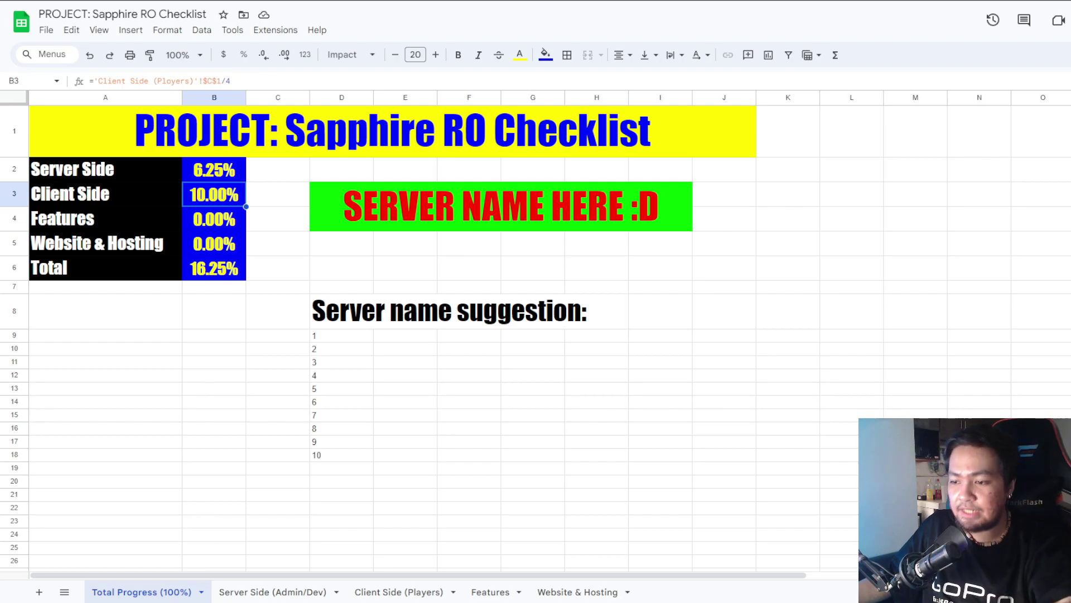
pyautogui.click(277, 595)
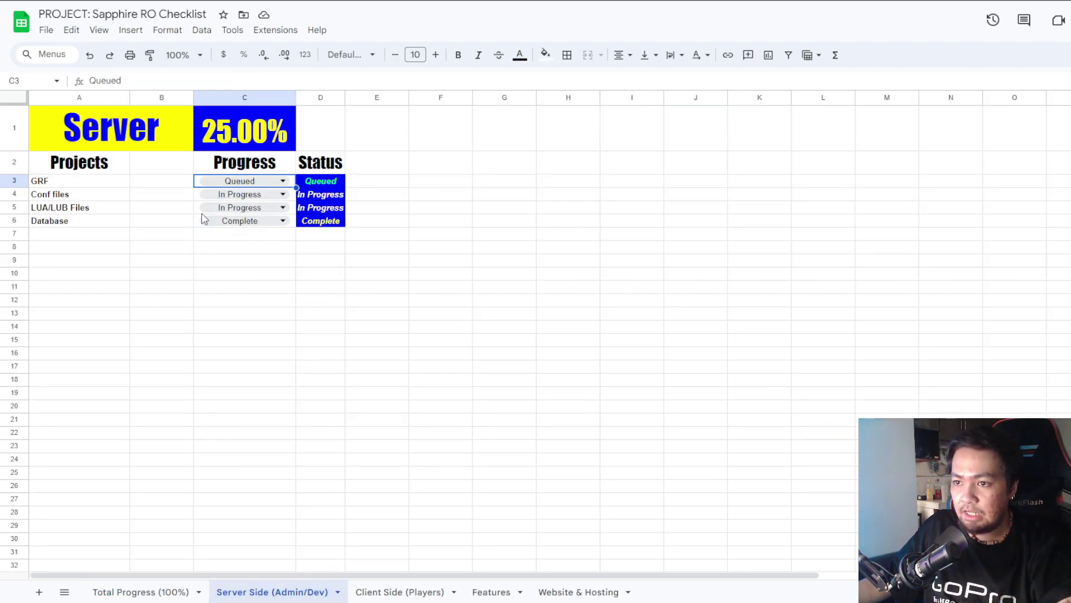
pyautogui.click(73, 226)
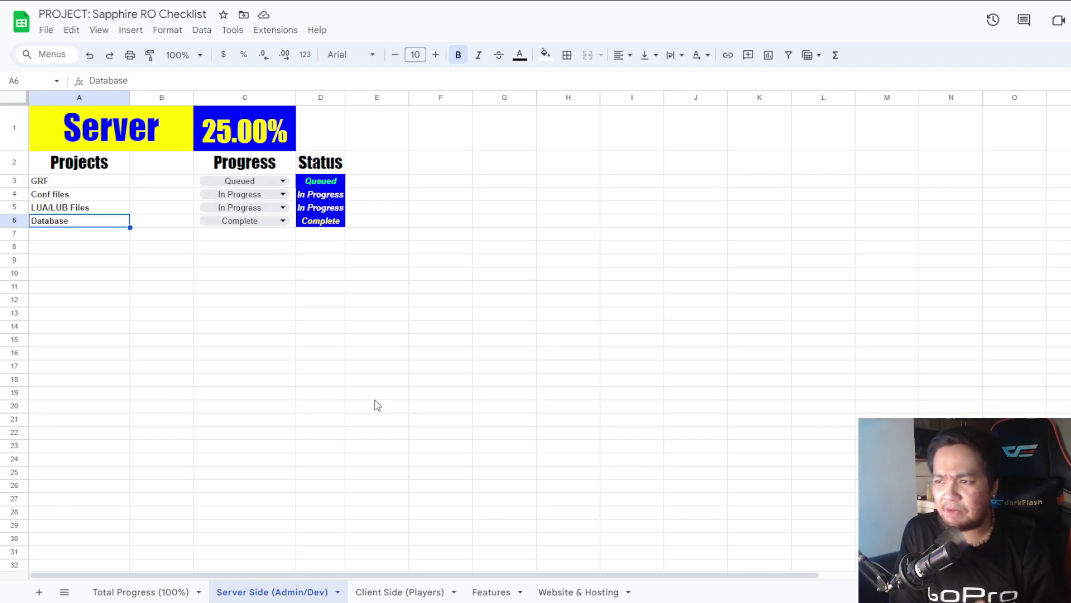
# Switch to the Total Progress (100%) sheet to see the 16.25% overall total.
pyautogui.click(140, 591)
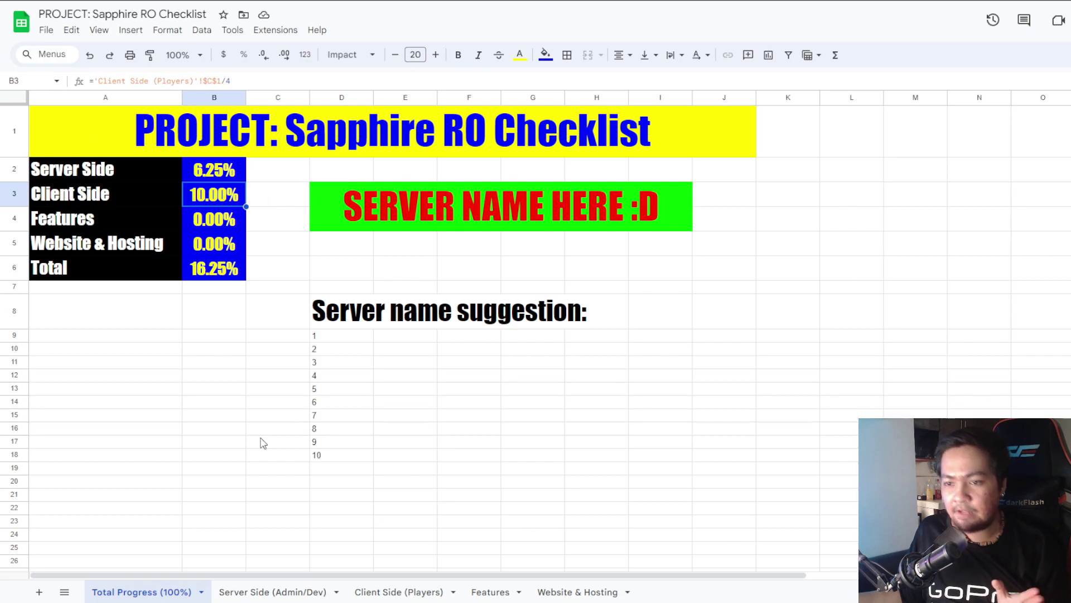